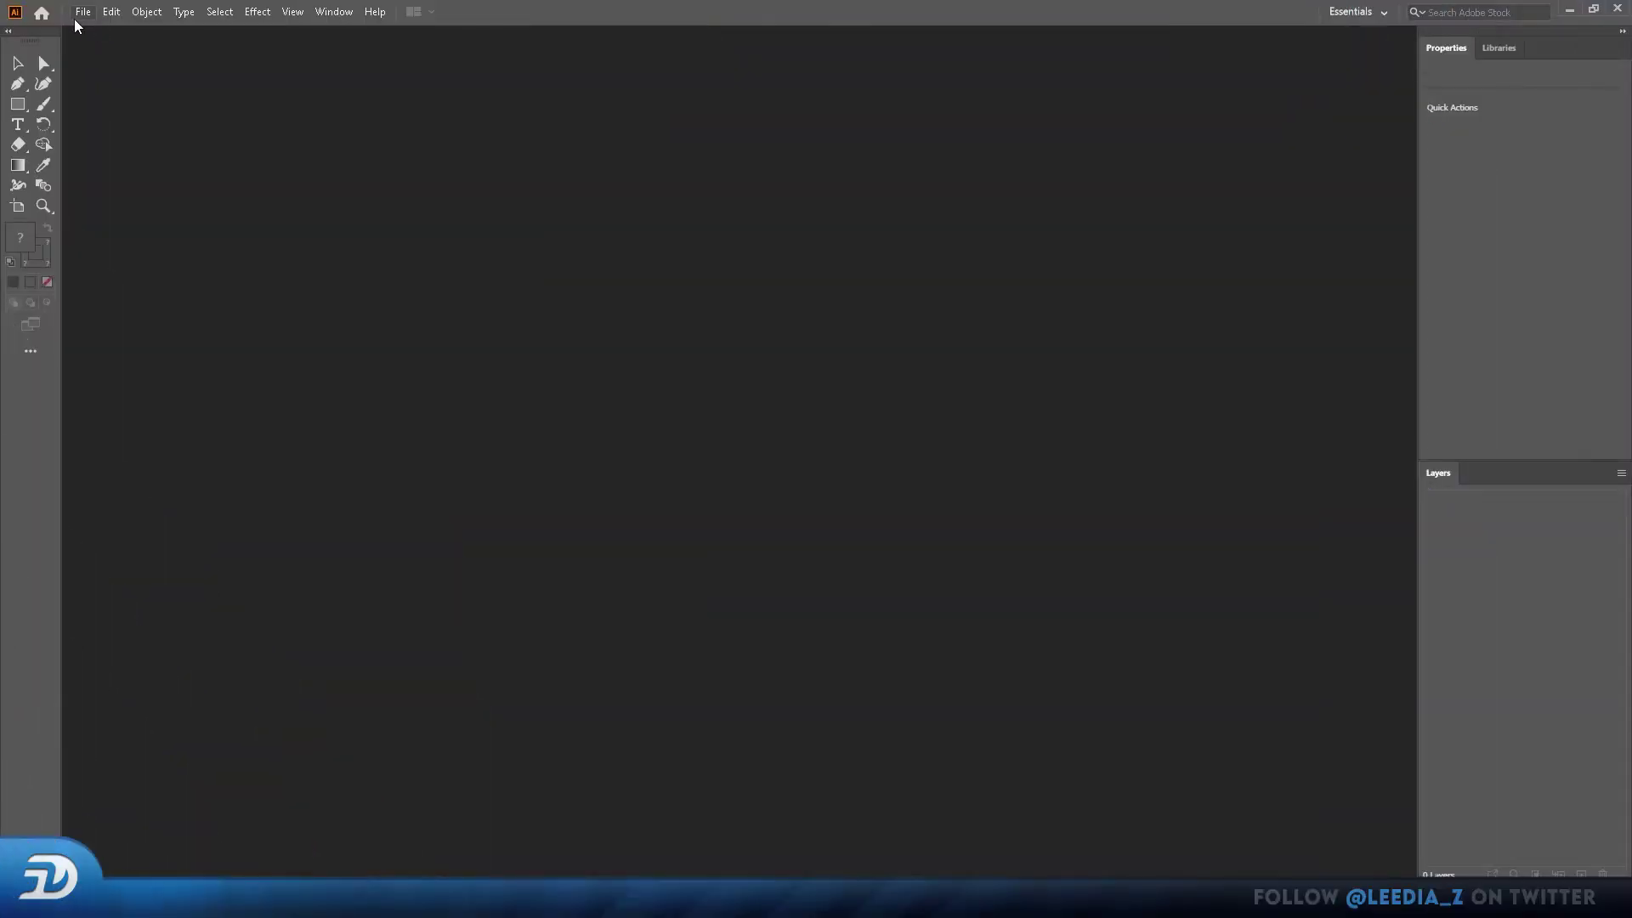
- Create a new 2000 × 2000 px document in RGB colour at high 300 ppi resolution
{"action": "left_click", "coordinate": [79, 14]}
{"action": "left_click", "coordinate": [124, 36]}
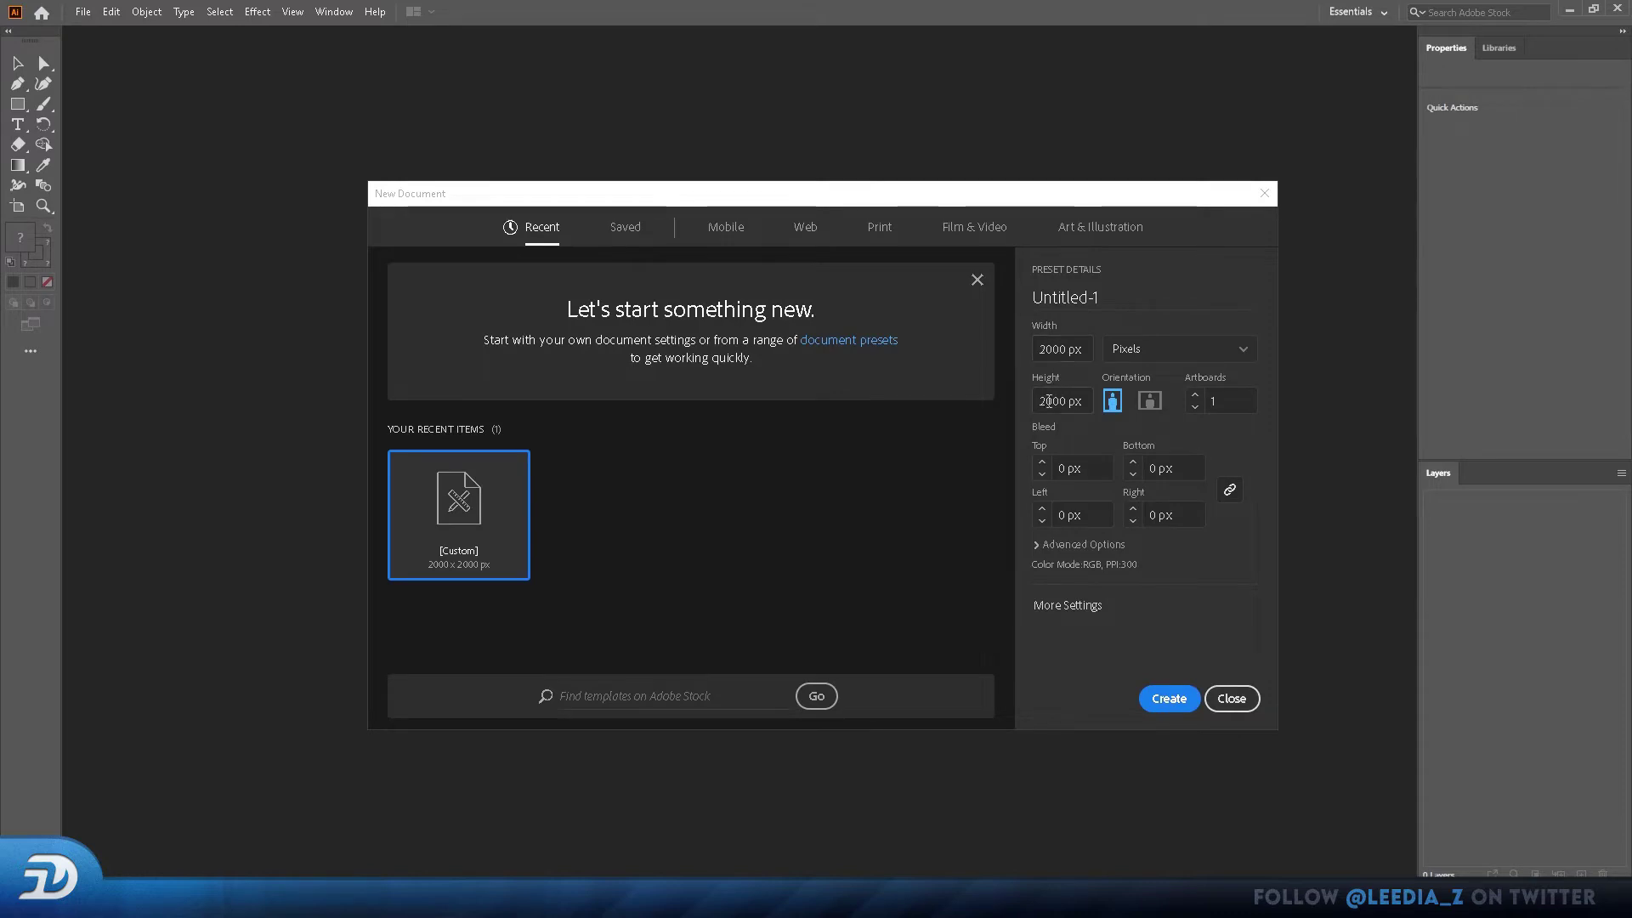
{"action": "left_click", "coordinate": [1073, 545]}
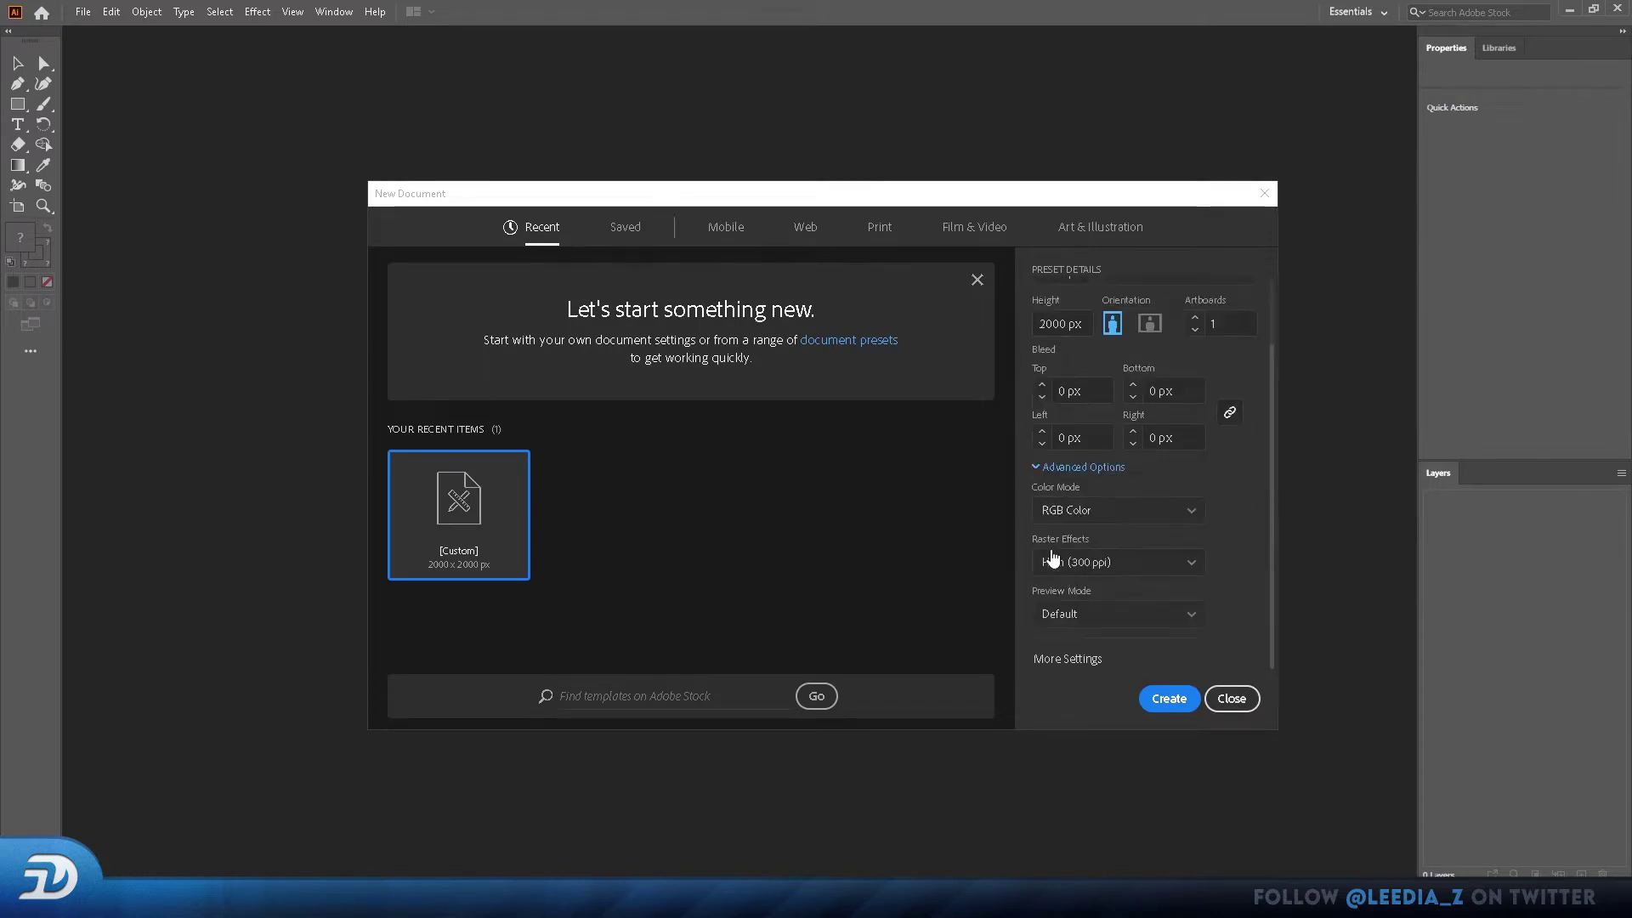
{"action": "left_click", "coordinate": [1161, 695]}
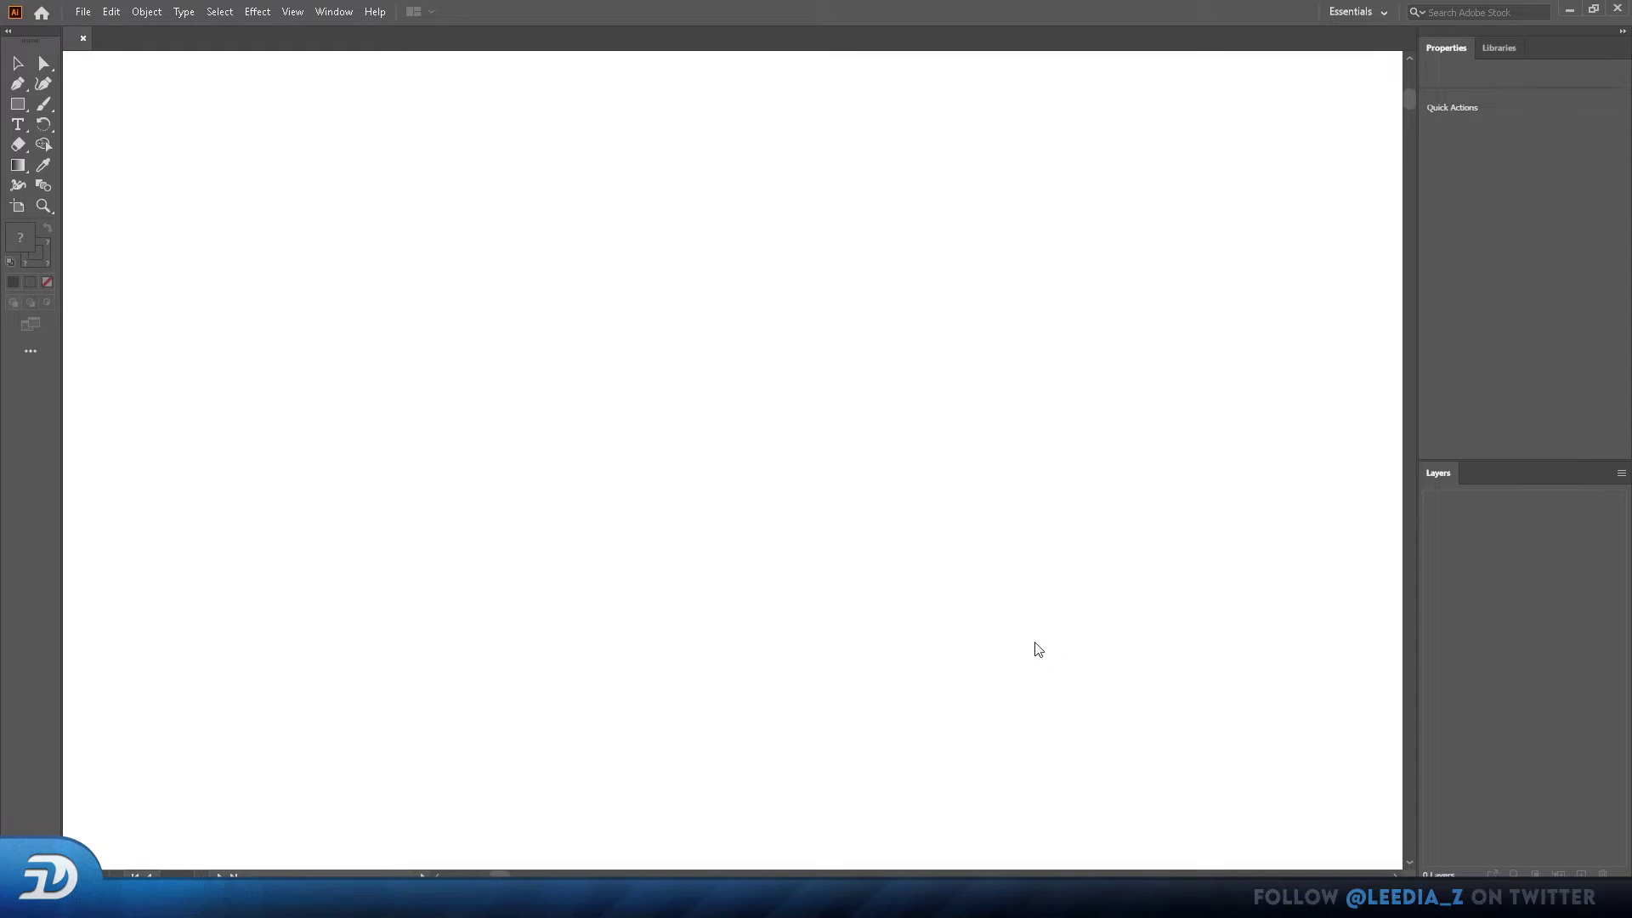
- Place a text insertion point on the blank artboard
{"action": "scroll", "coordinate": [1030, 641], "scroll_direction": "down", "scroll_amount": 3}
{"action": "scroll", "coordinate": [1034, 643], "scroll_direction": "up", "scroll_amount": 3}
{"action": "scroll", "coordinate": [1034, 643], "scroll_direction": "up", "scroll_amount": 2}
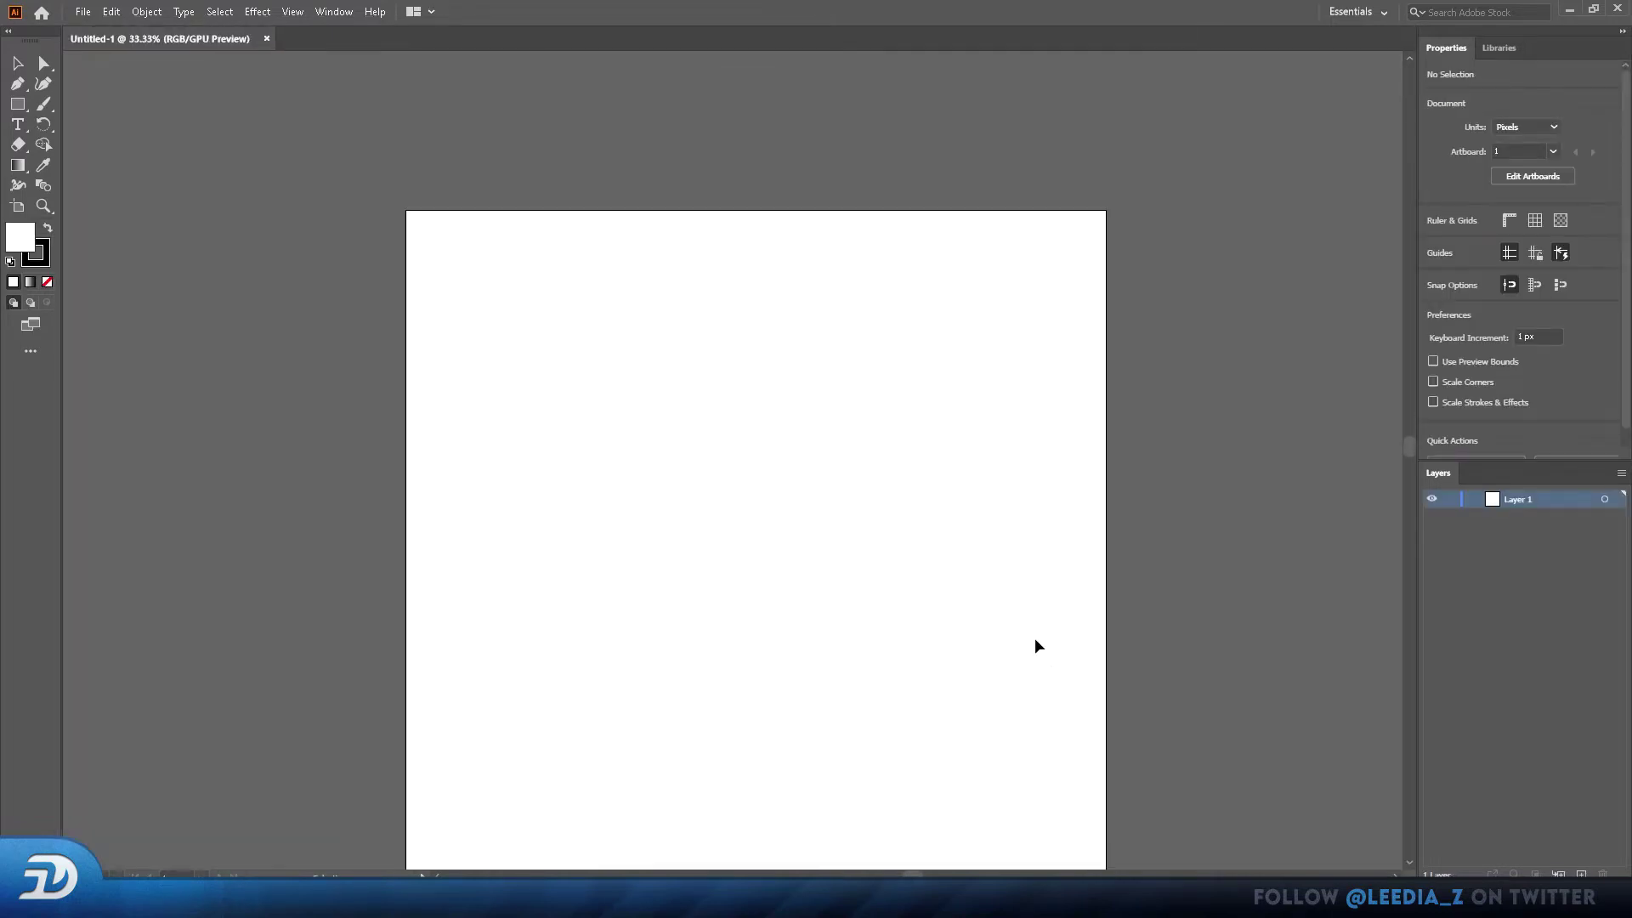
{"action": "scroll", "coordinate": [1034, 642], "scroll_direction": "down", "scroll_amount": 1}
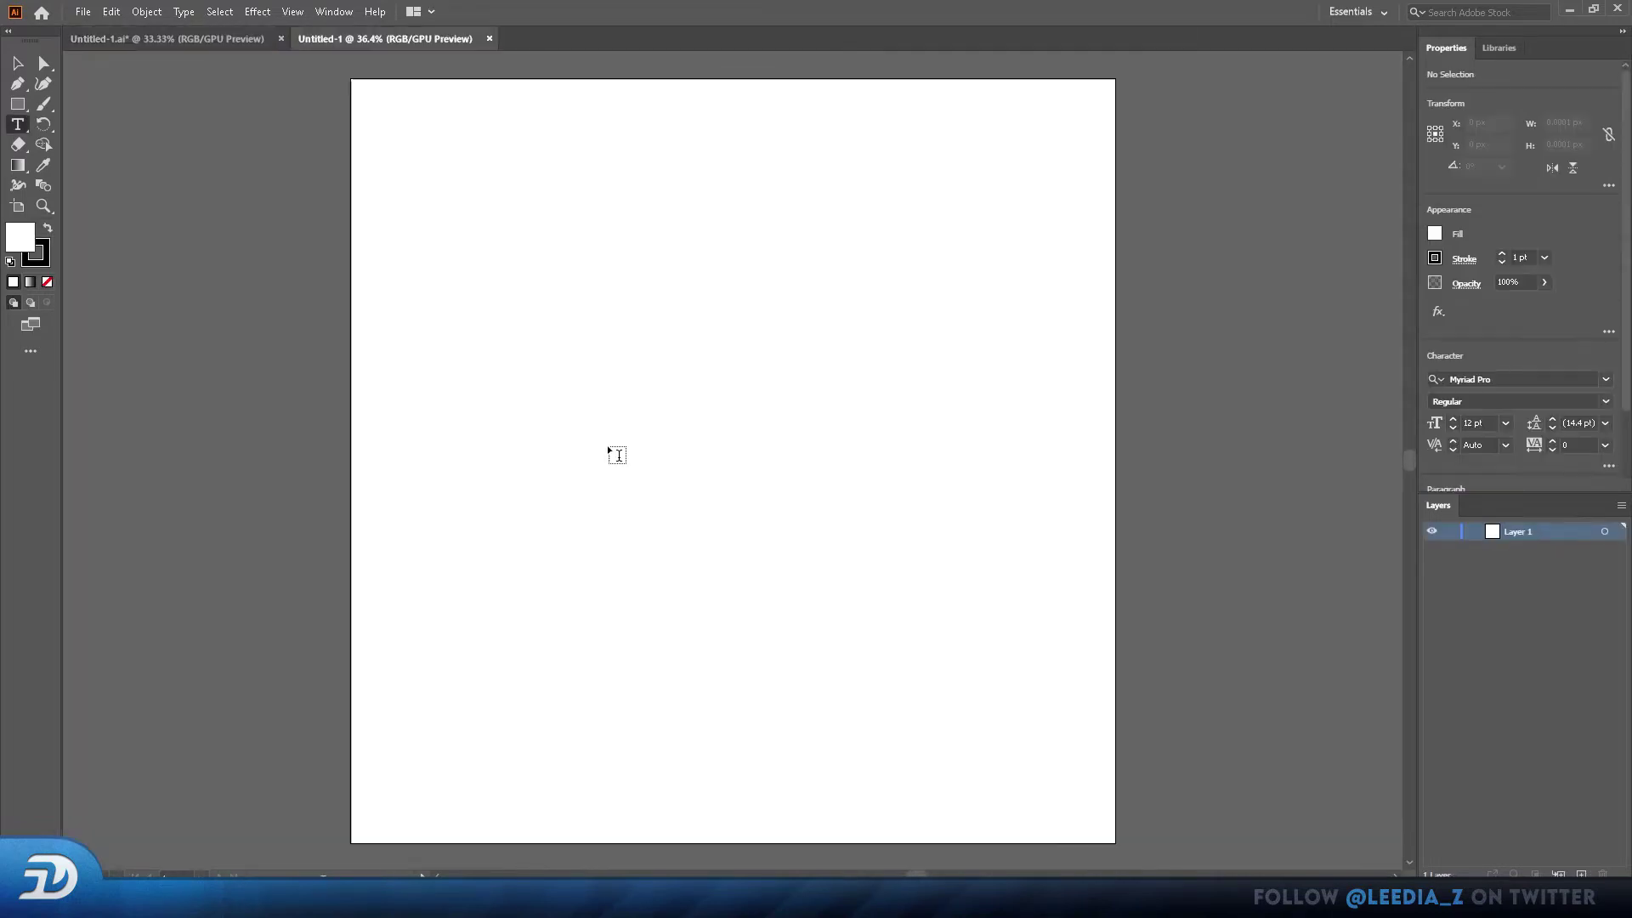
{"action": "left_click", "coordinate": [608, 445]}
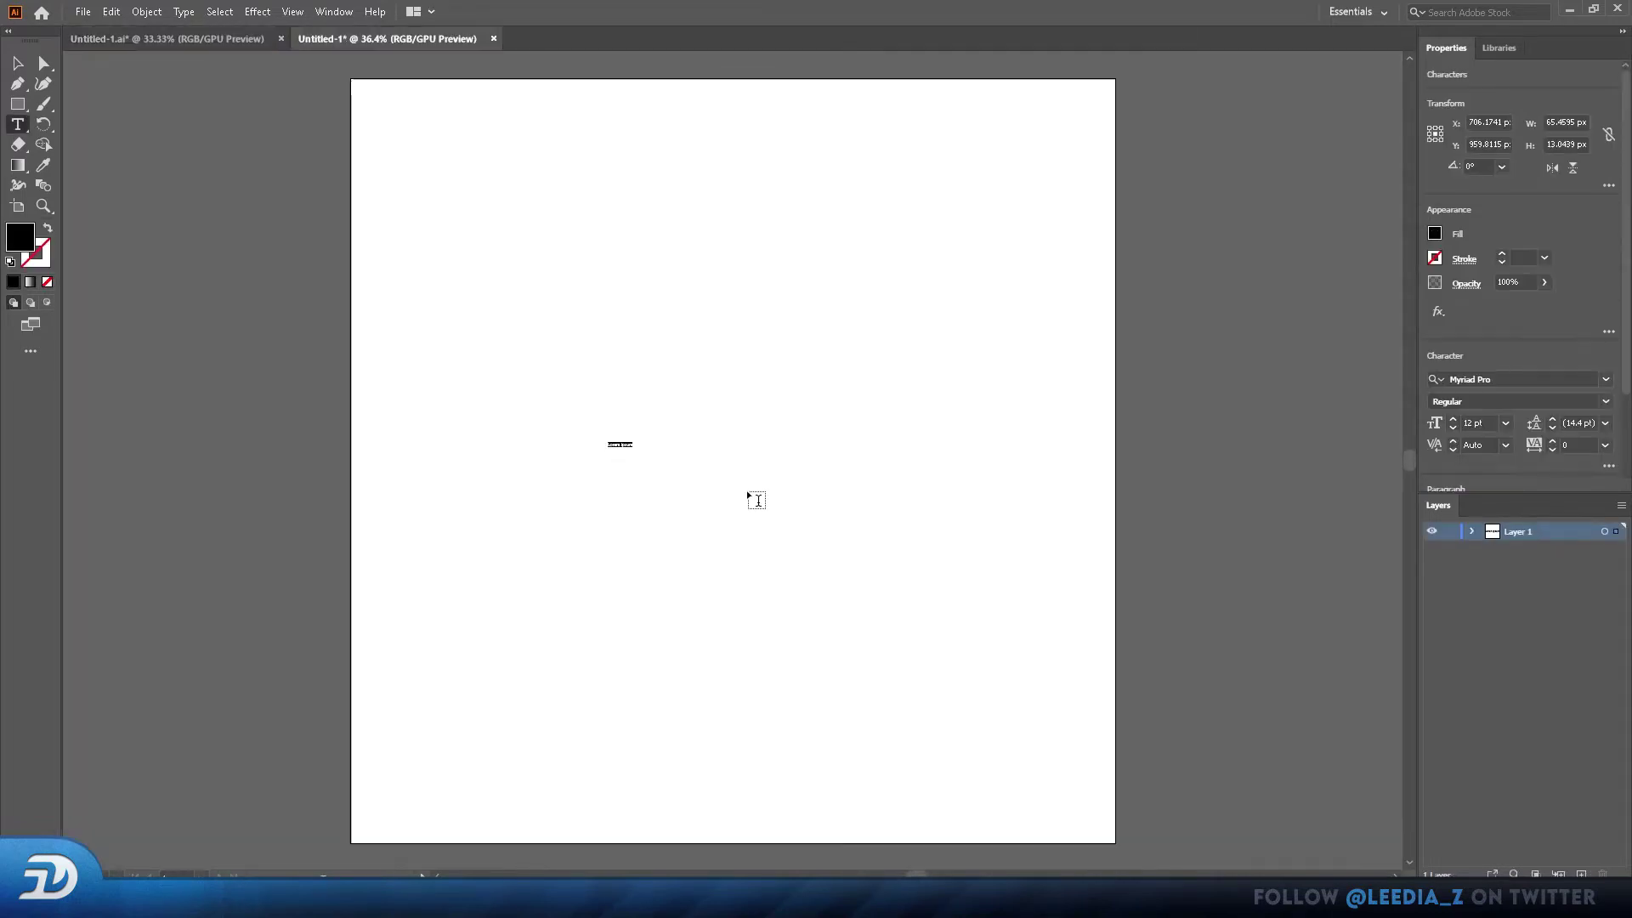
- Type DUNK, enlarge it, nudge it lower, and set it in the Alba Matter font
{"action": "type", "text": "DUM"}
{"action": "left_click_drag", "start_coordinate": [630, 455], "coordinate": [787, 536]}
{"action": "left_click_drag", "start_coordinate": [763, 425], "coordinate": [769, 452]}
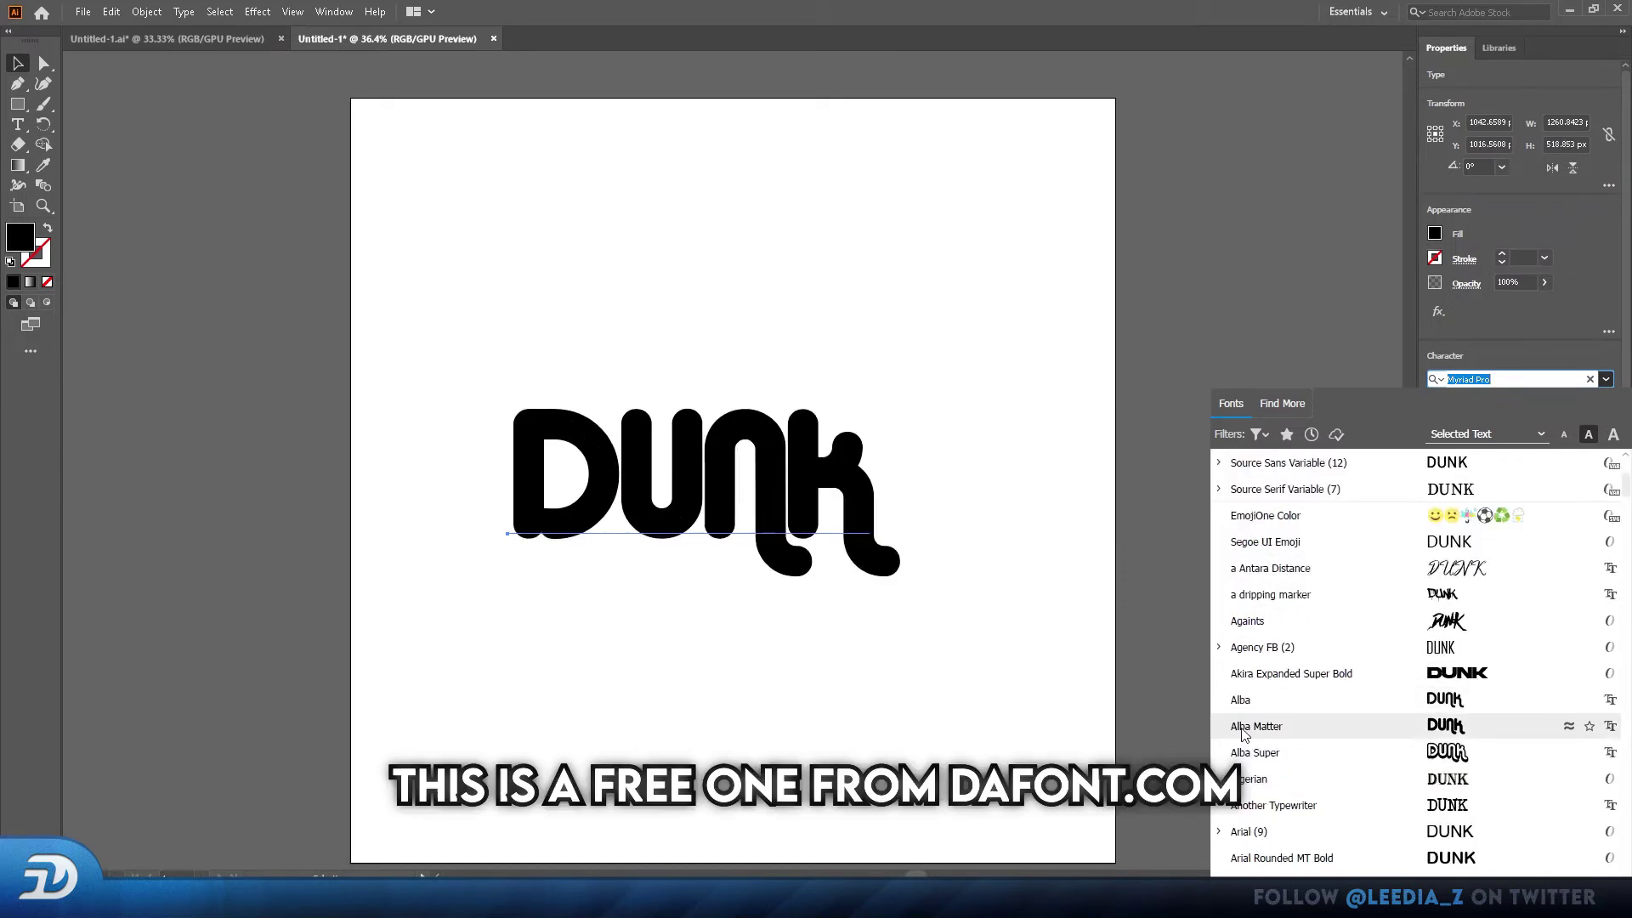
{"action": "left_click", "coordinate": [1369, 778]}
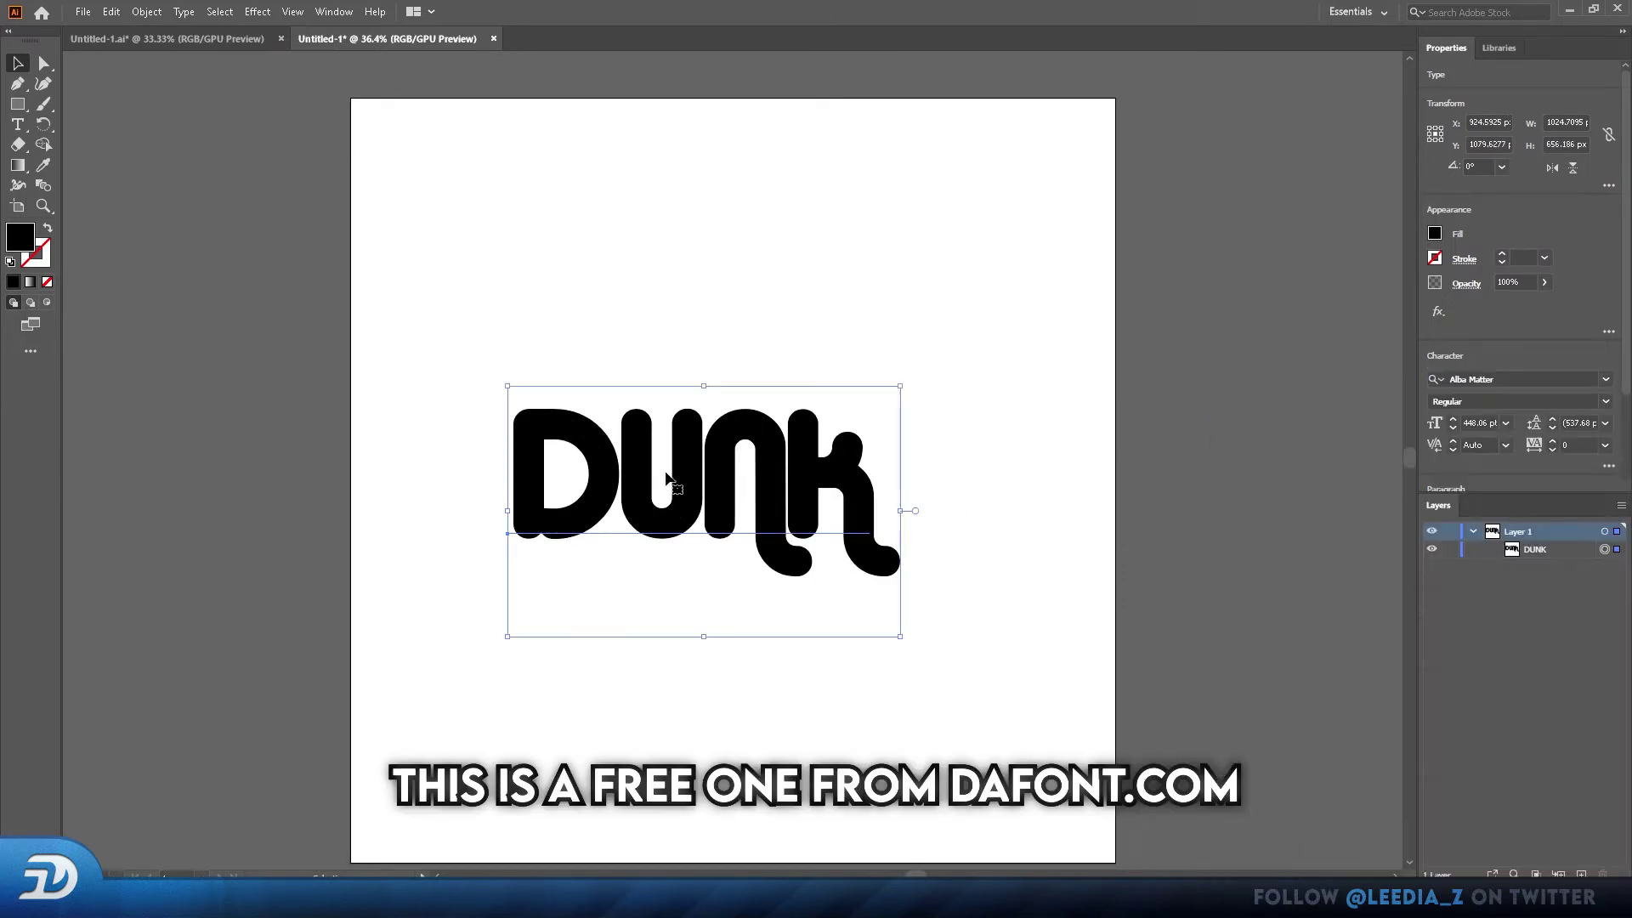
- Expand DUNK into outline shapes and zoom in on the k with Direct Selection
{"action": "left_click", "coordinate": [147, 11]}
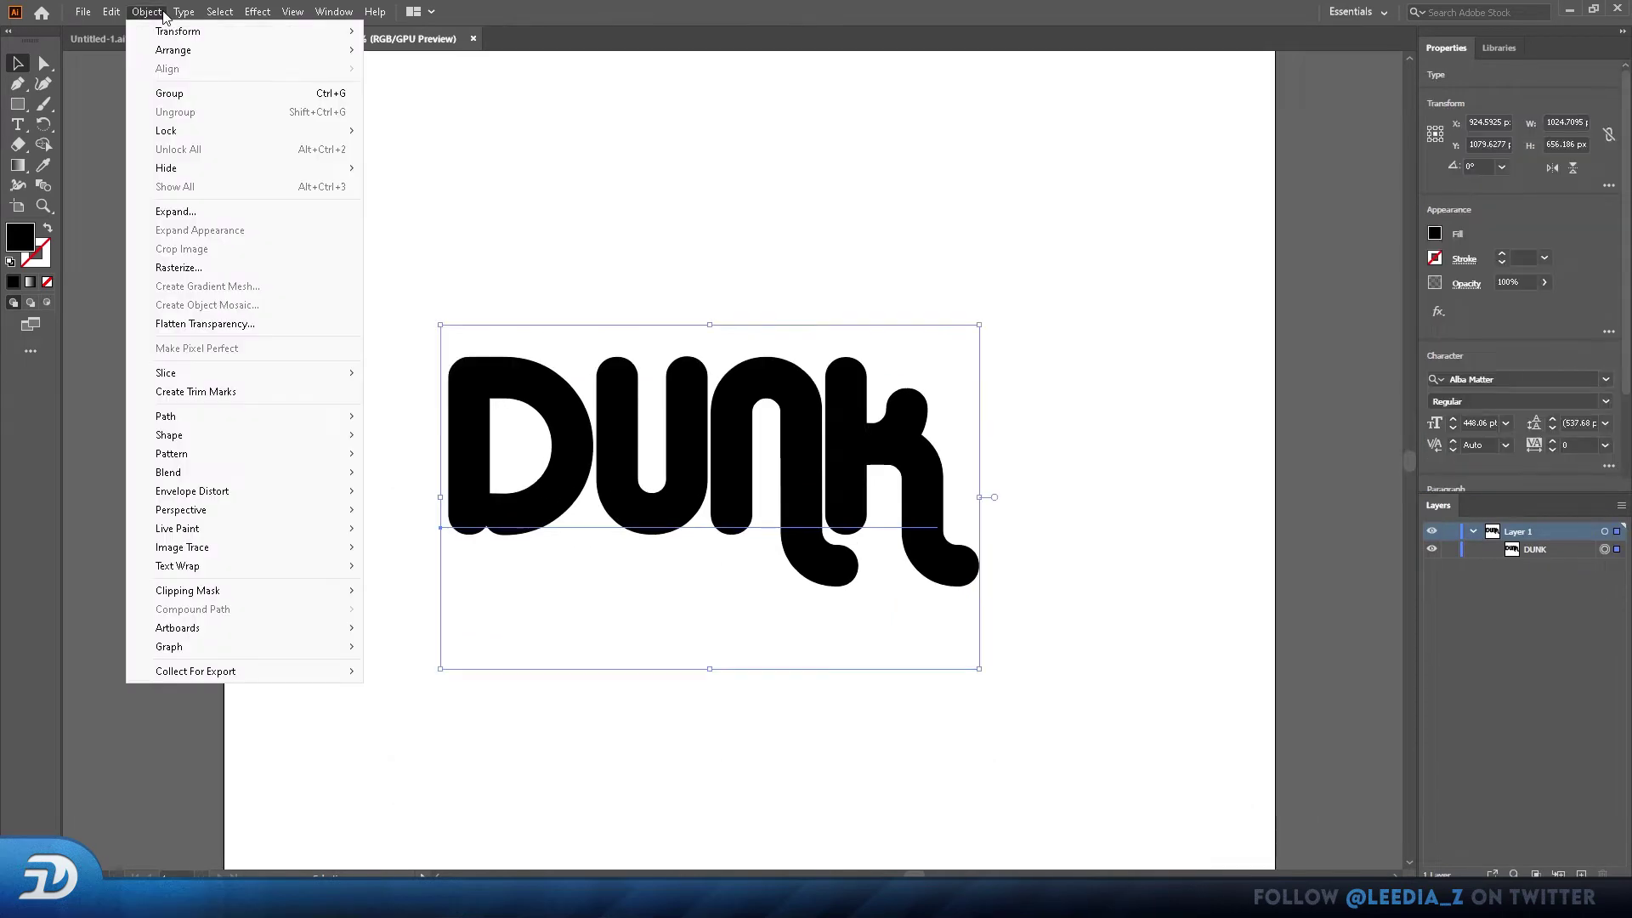
{"action": "left_click", "coordinate": [174, 211]}
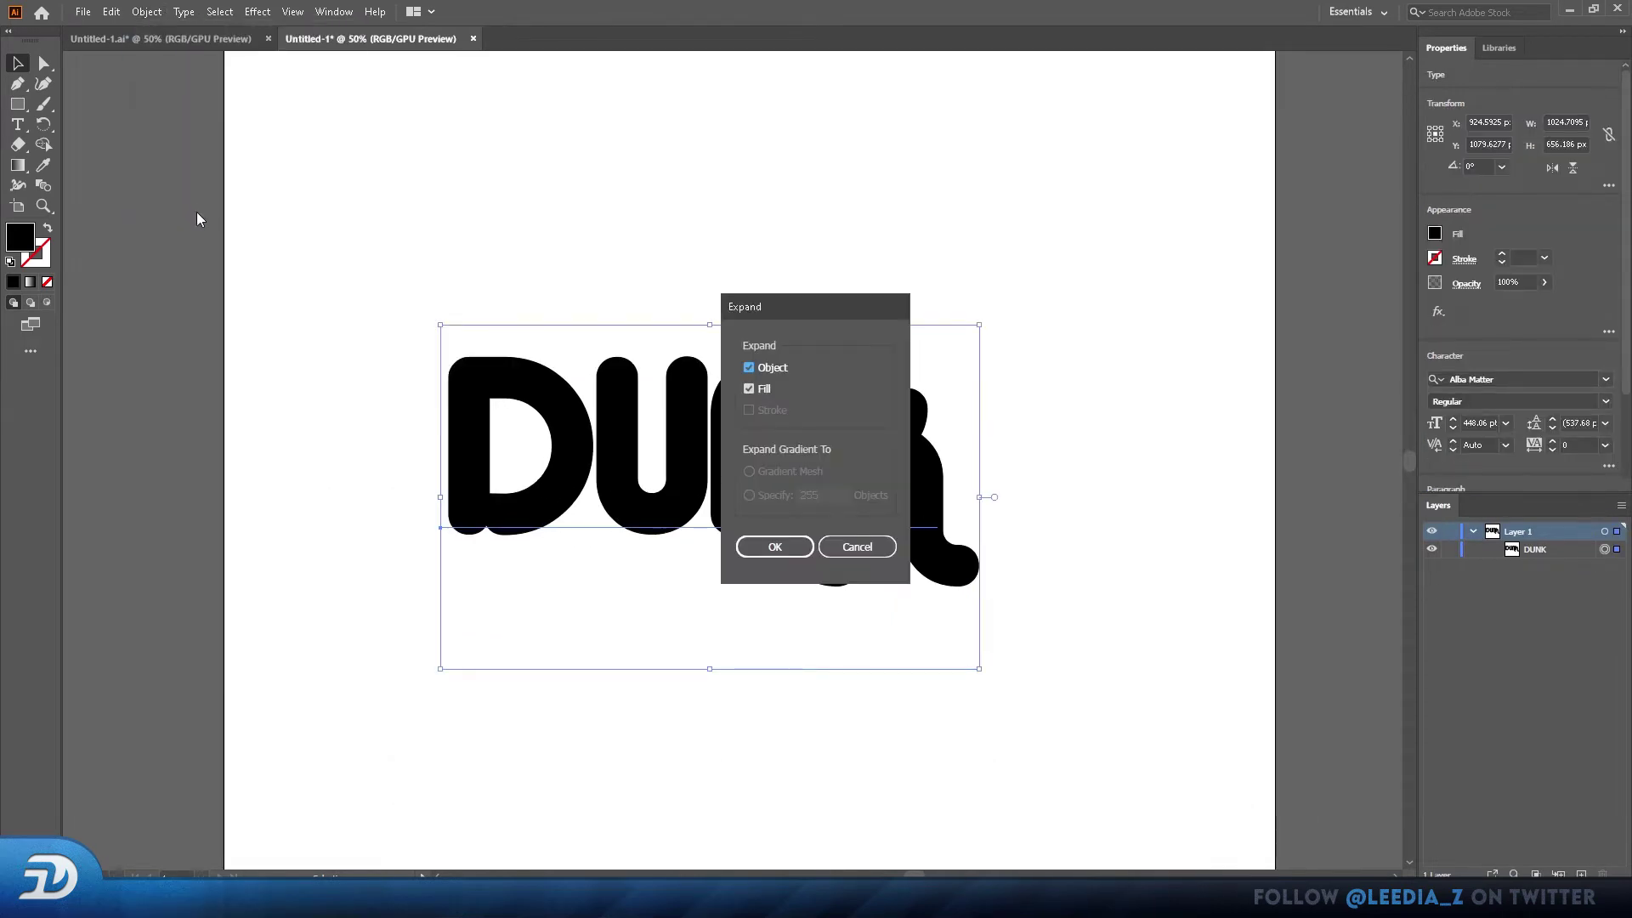
{"action": "left_click", "coordinate": [775, 547]}
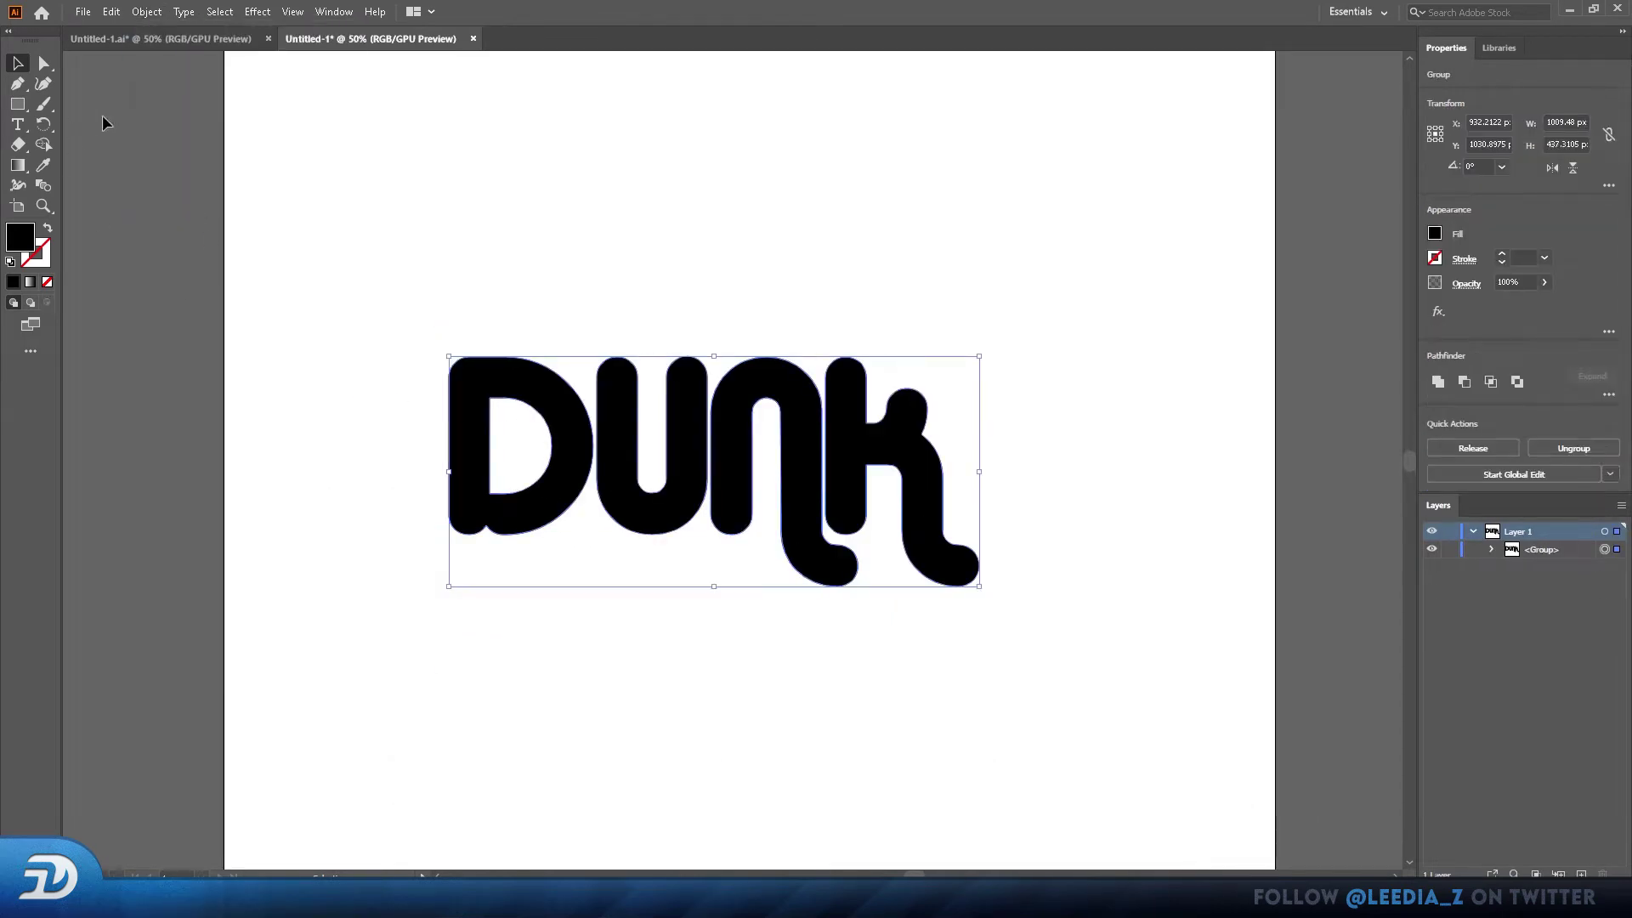
{"action": "key", "text": "a"}
{"action": "left_click_drag", "start_coordinate": [938, 478], "coordinate": [1037, 545]}
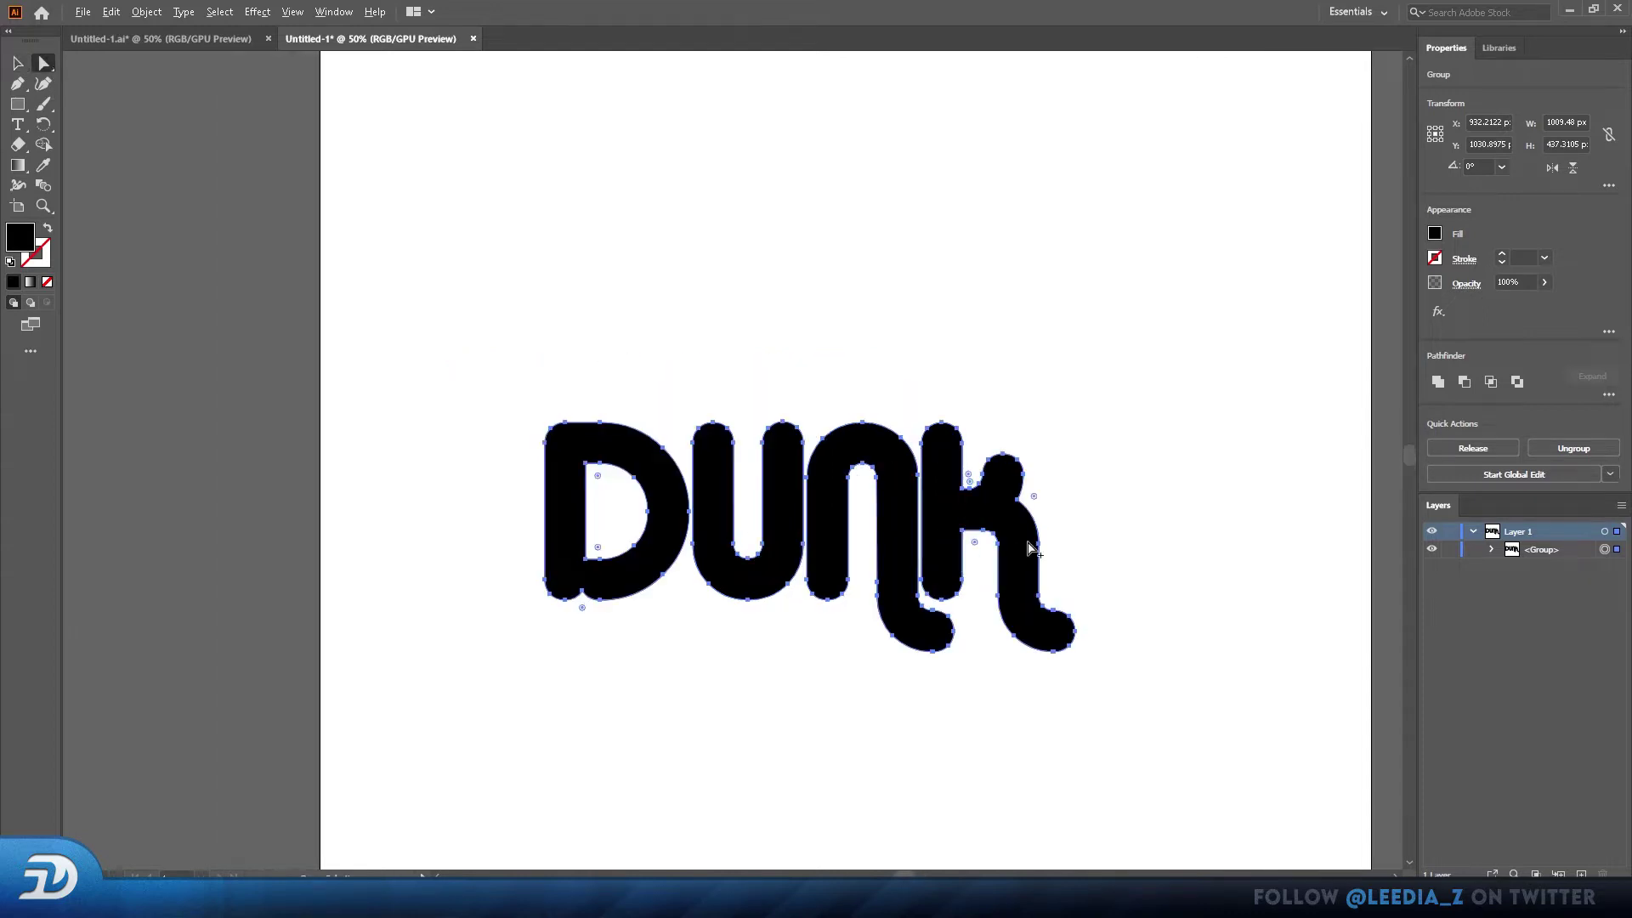
{"action": "scroll", "coordinate": [1037, 542], "scroll_direction": "up", "scroll_amount": 3}
- Zoom in on the k and delete the anchor points of its curly tail
{"action": "scroll", "coordinate": [619, 449], "scroll_direction": "down", "scroll_amount": 1}
{"action": "left_click_drag", "start_coordinate": [620, 621], "coordinate": [807, 585]}
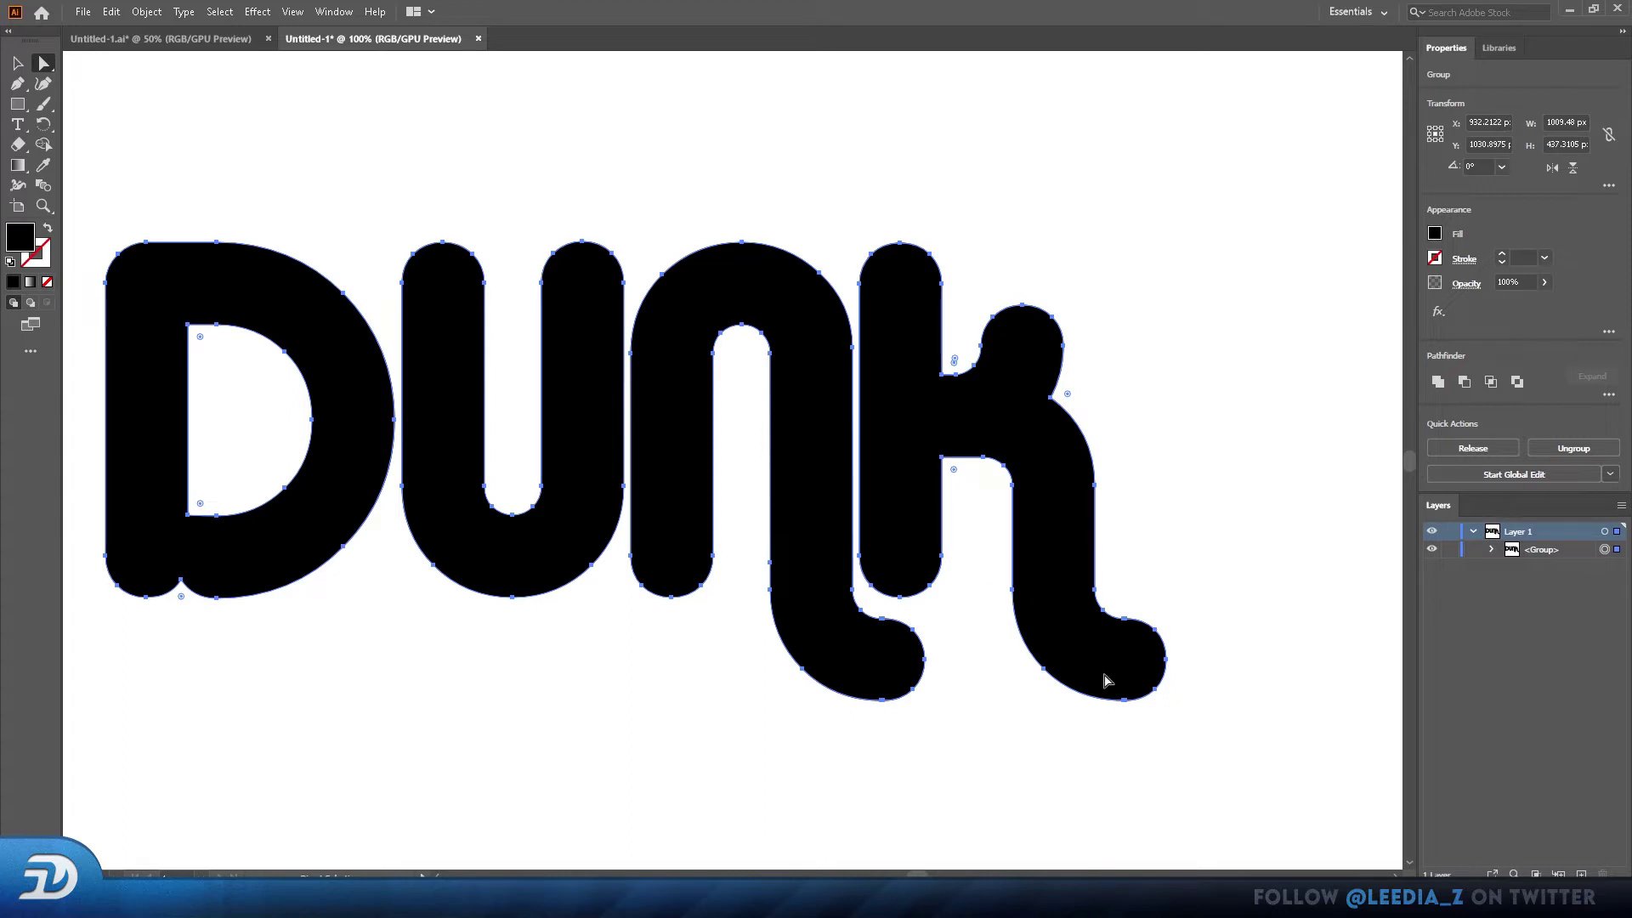
{"action": "scroll", "coordinate": [1188, 652], "scroll_direction": "up", "scroll_amount": 1}
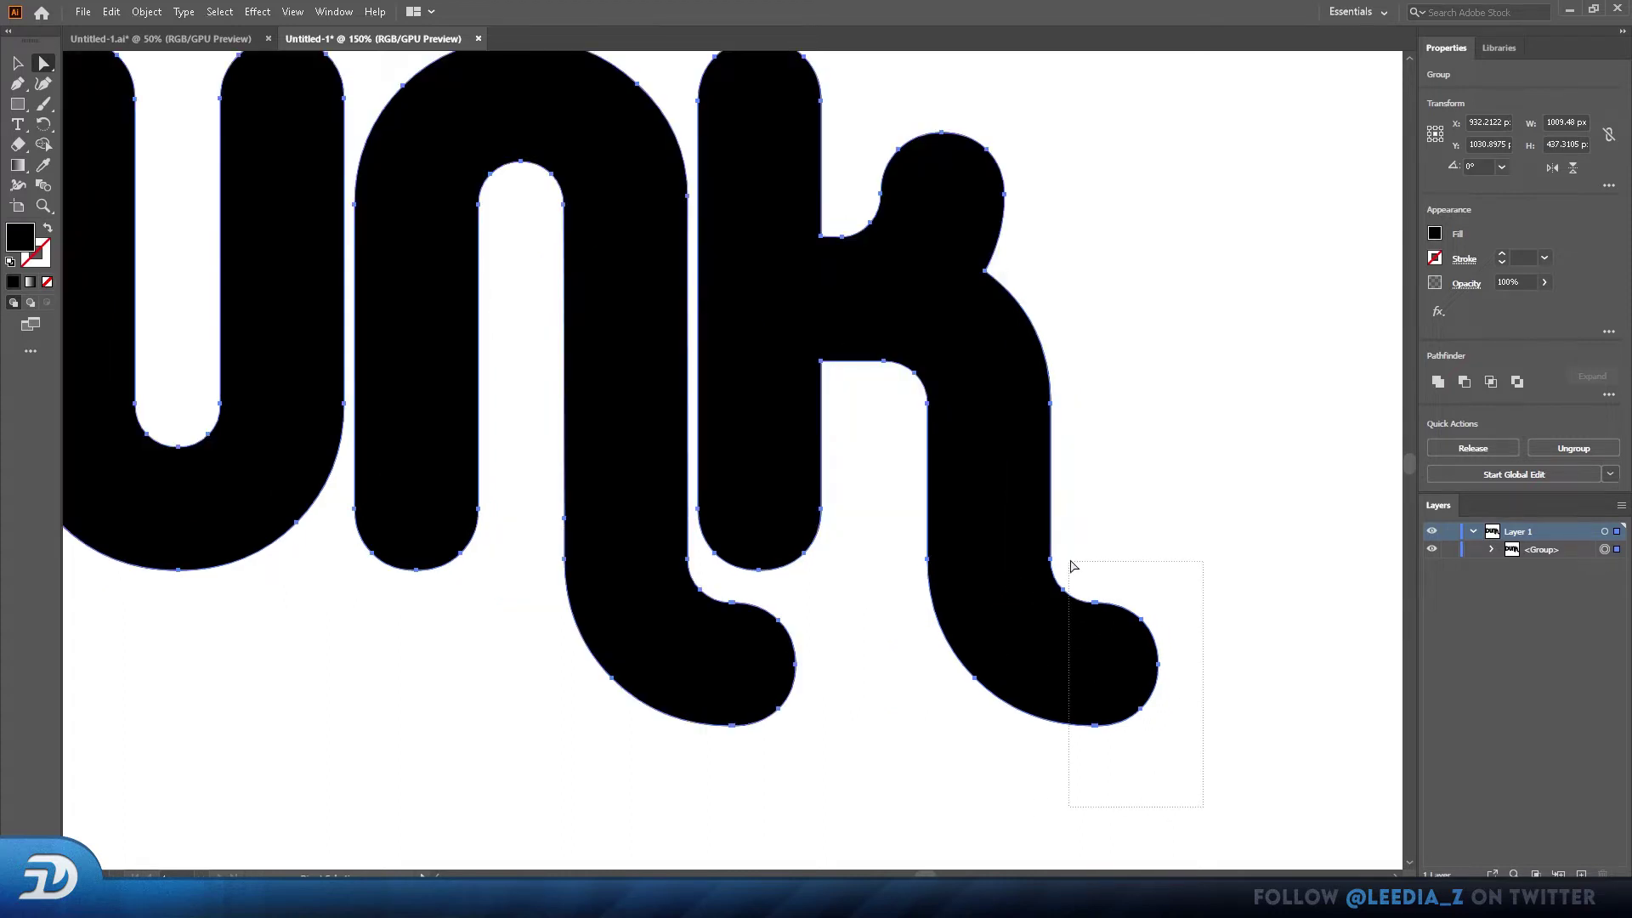
{"action": "left_click_drag", "start_coordinate": [1082, 551], "coordinate": [1082, 551]}
{"action": "key", "text": "Delete"}
{"action": "key", "text": "Delete"}
{"action": "key", "text": "p"}
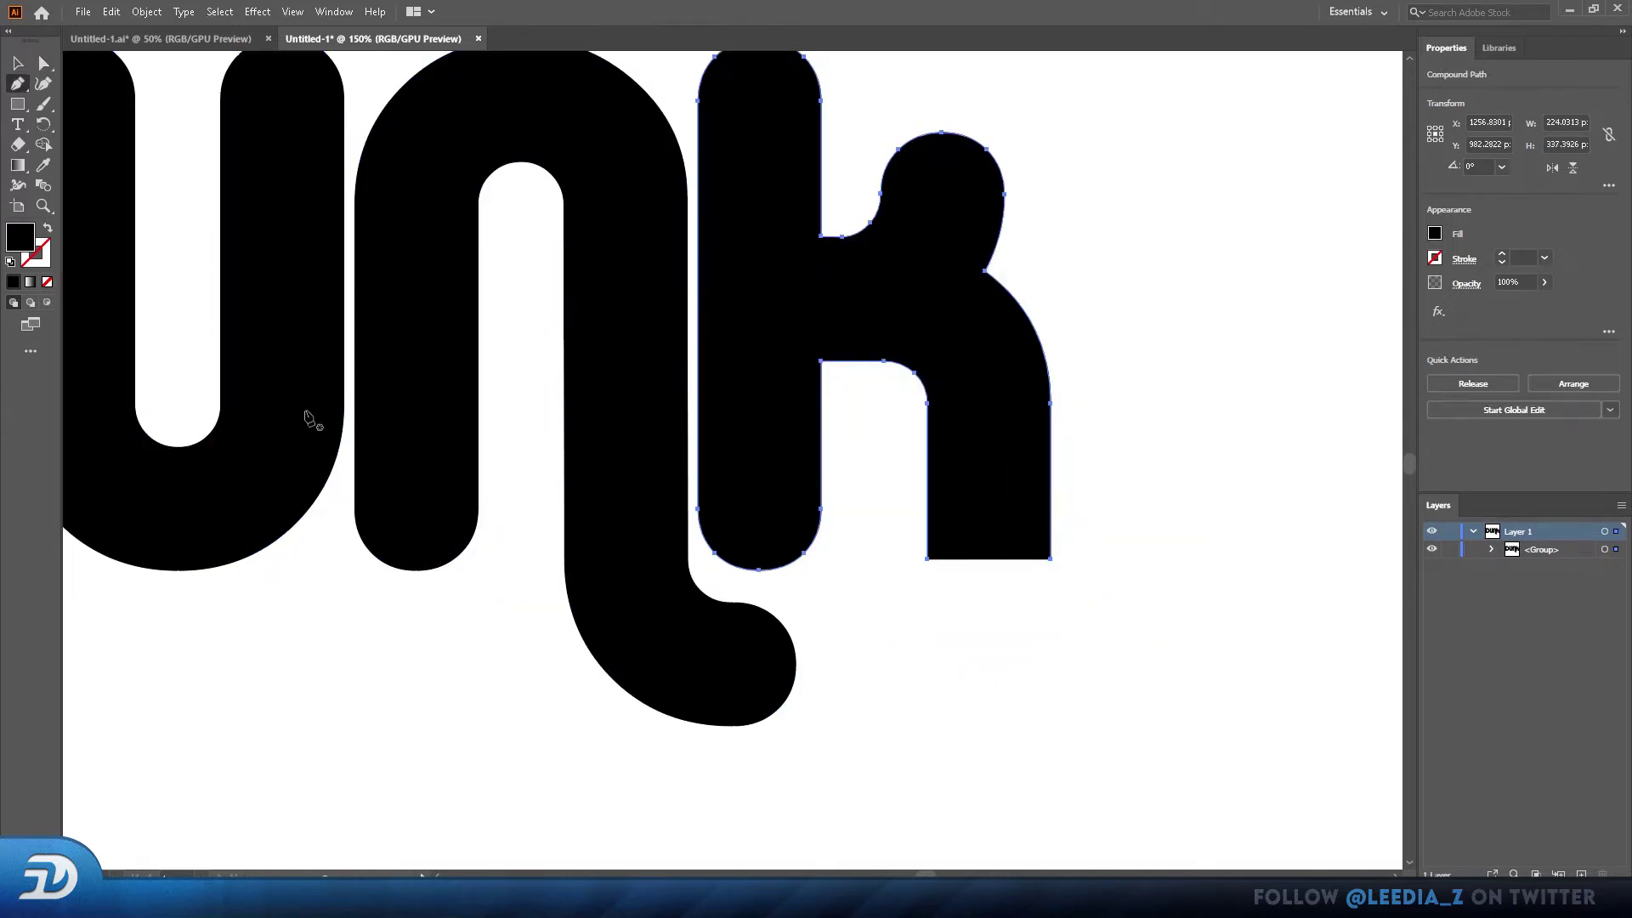
- Close the k's leg with a short rounded curve and raise the U's right arm to full height
{"action": "left_click", "coordinate": [927, 559]}
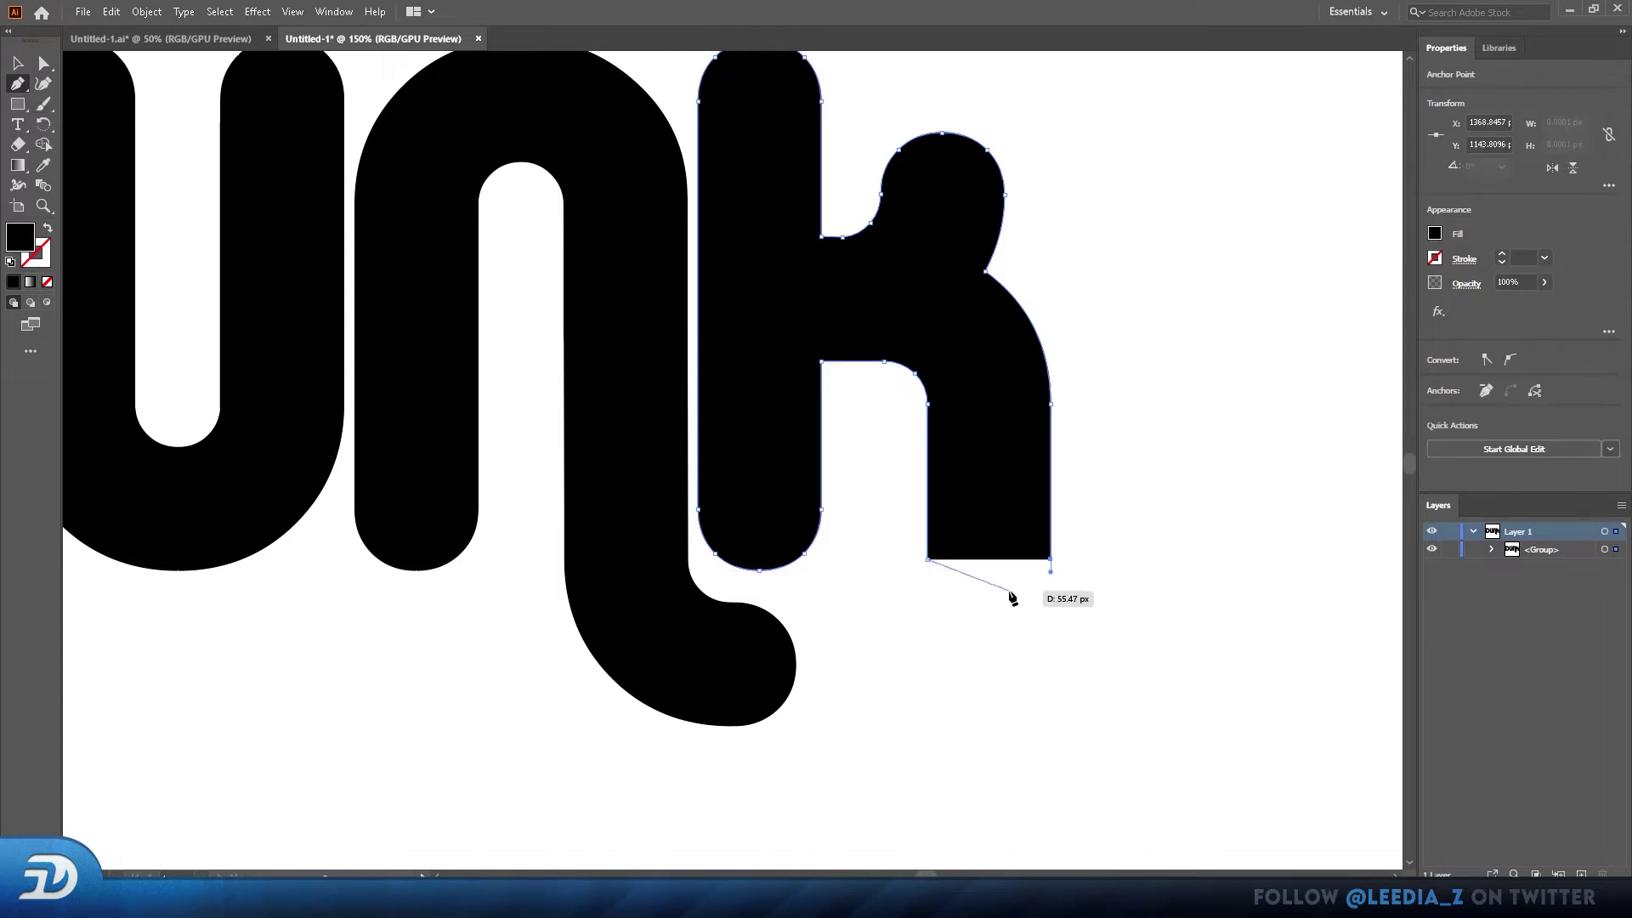
{"action": "left_click_drag", "start_coordinate": [1049, 559], "coordinate": [1107, 504]}
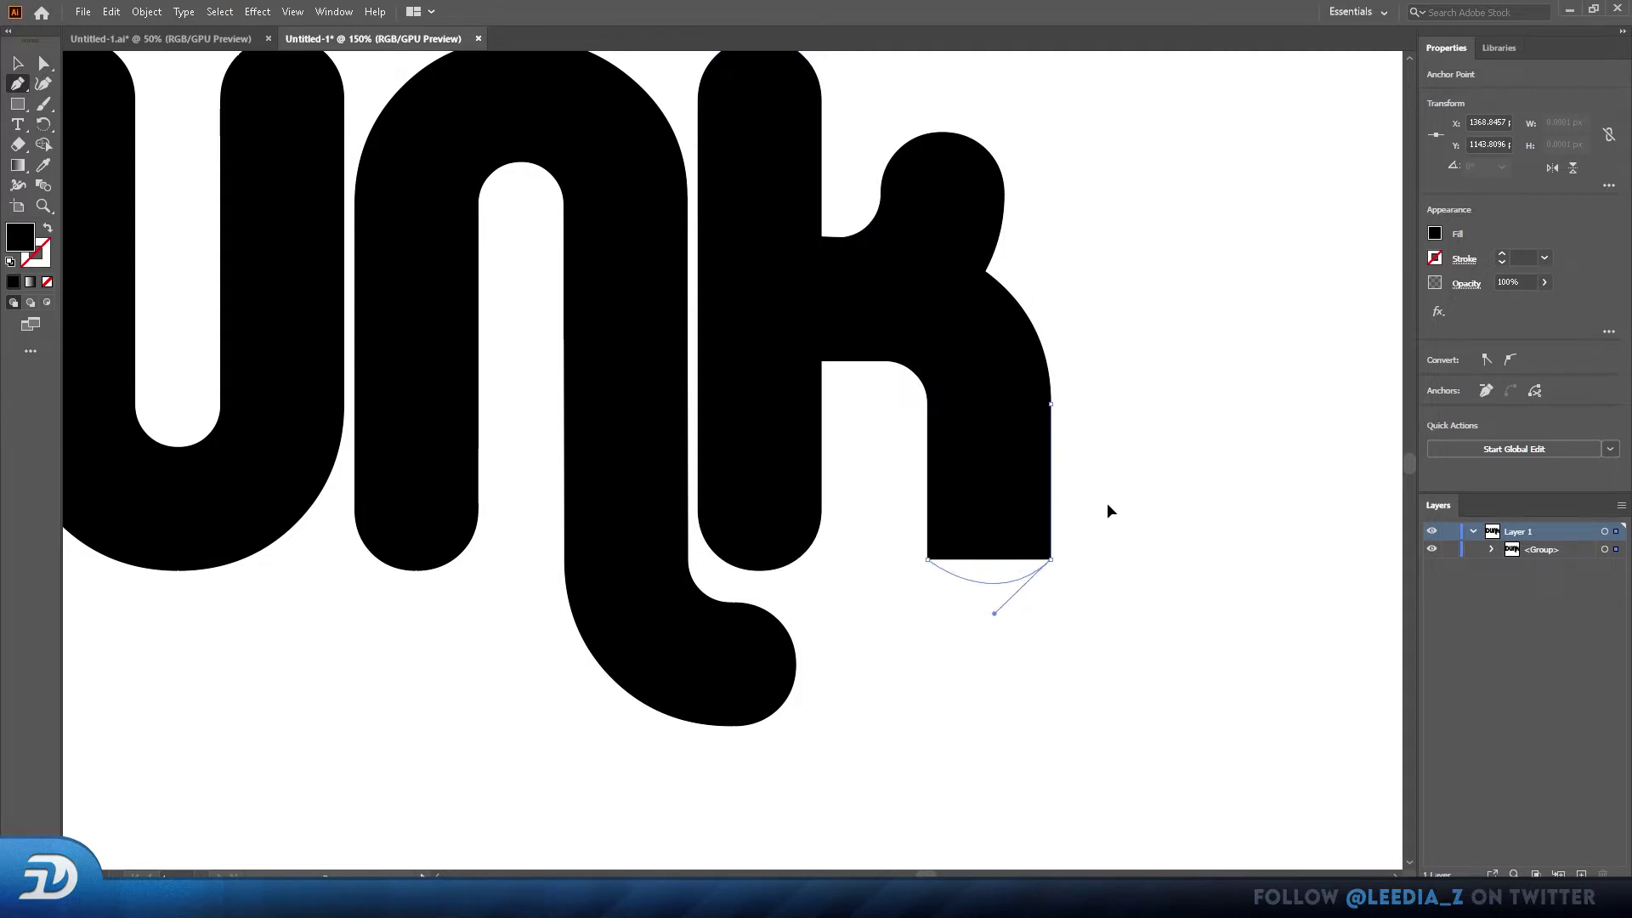
{"action": "mouse_move", "coordinate": [931, 565]}
{"action": "left_mouse_down"}
{"action": "mouse_move", "coordinate": [931, 584]}
{"action": "mouse_move", "coordinate": [928, 533]}
{"action": "left_mouse_up"}
{"action": "left_click_drag", "start_coordinate": [996, 612], "coordinate": [1051, 623]}
{"action": "left_click_drag", "start_coordinate": [928, 560], "coordinate": [928, 519]}
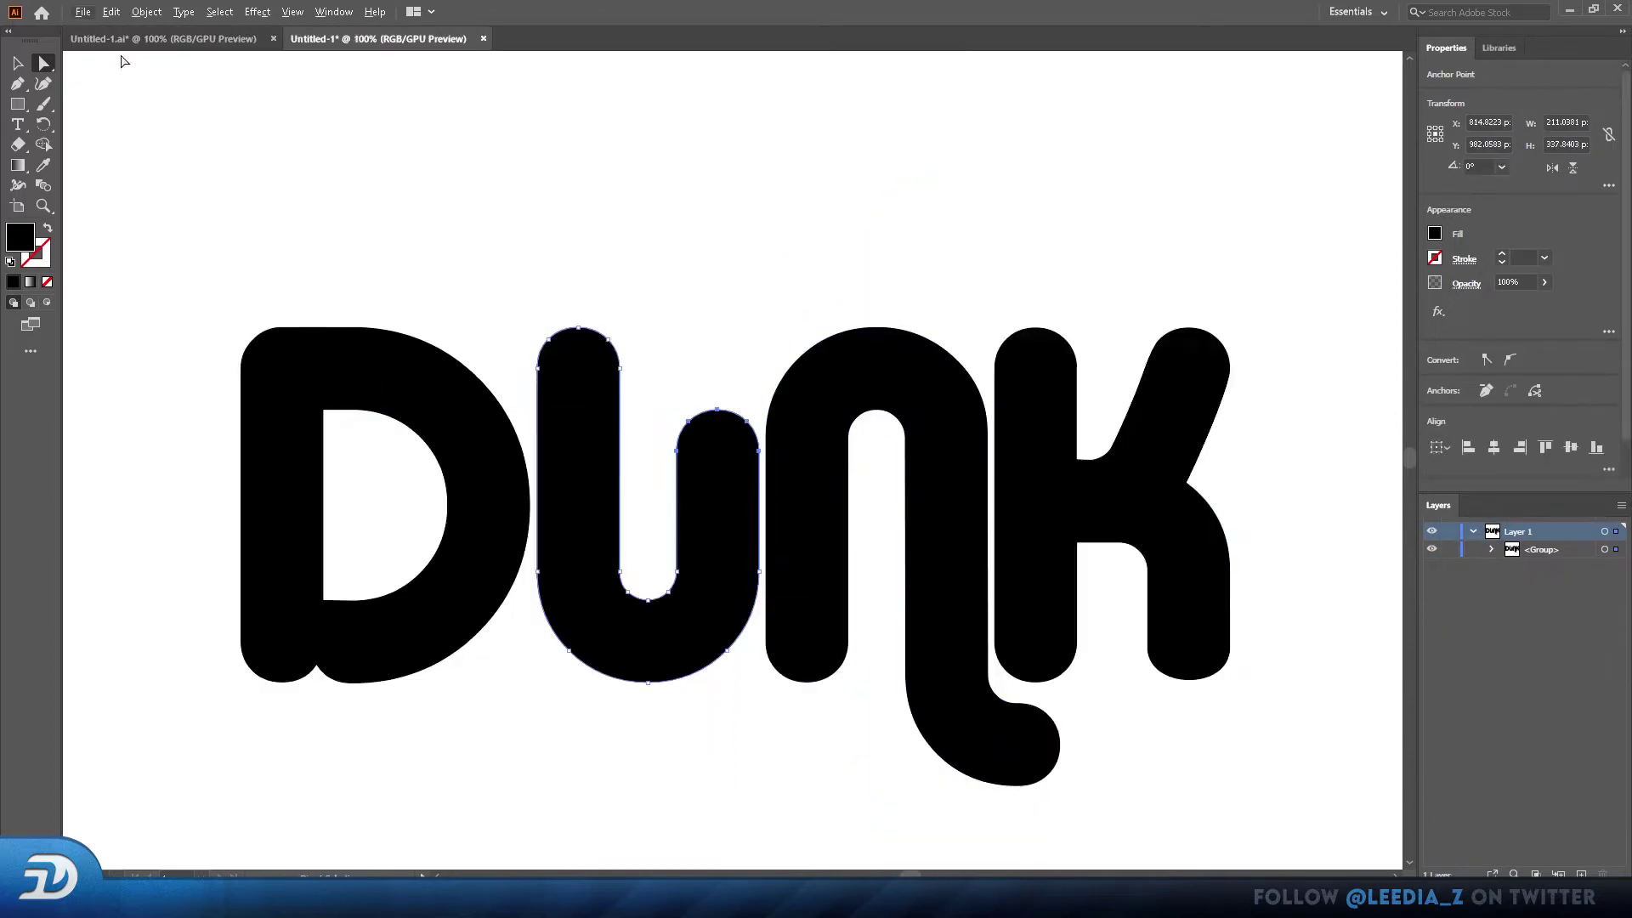
{"action": "left_click_drag", "start_coordinate": [677, 451], "coordinate": [680, 371]}
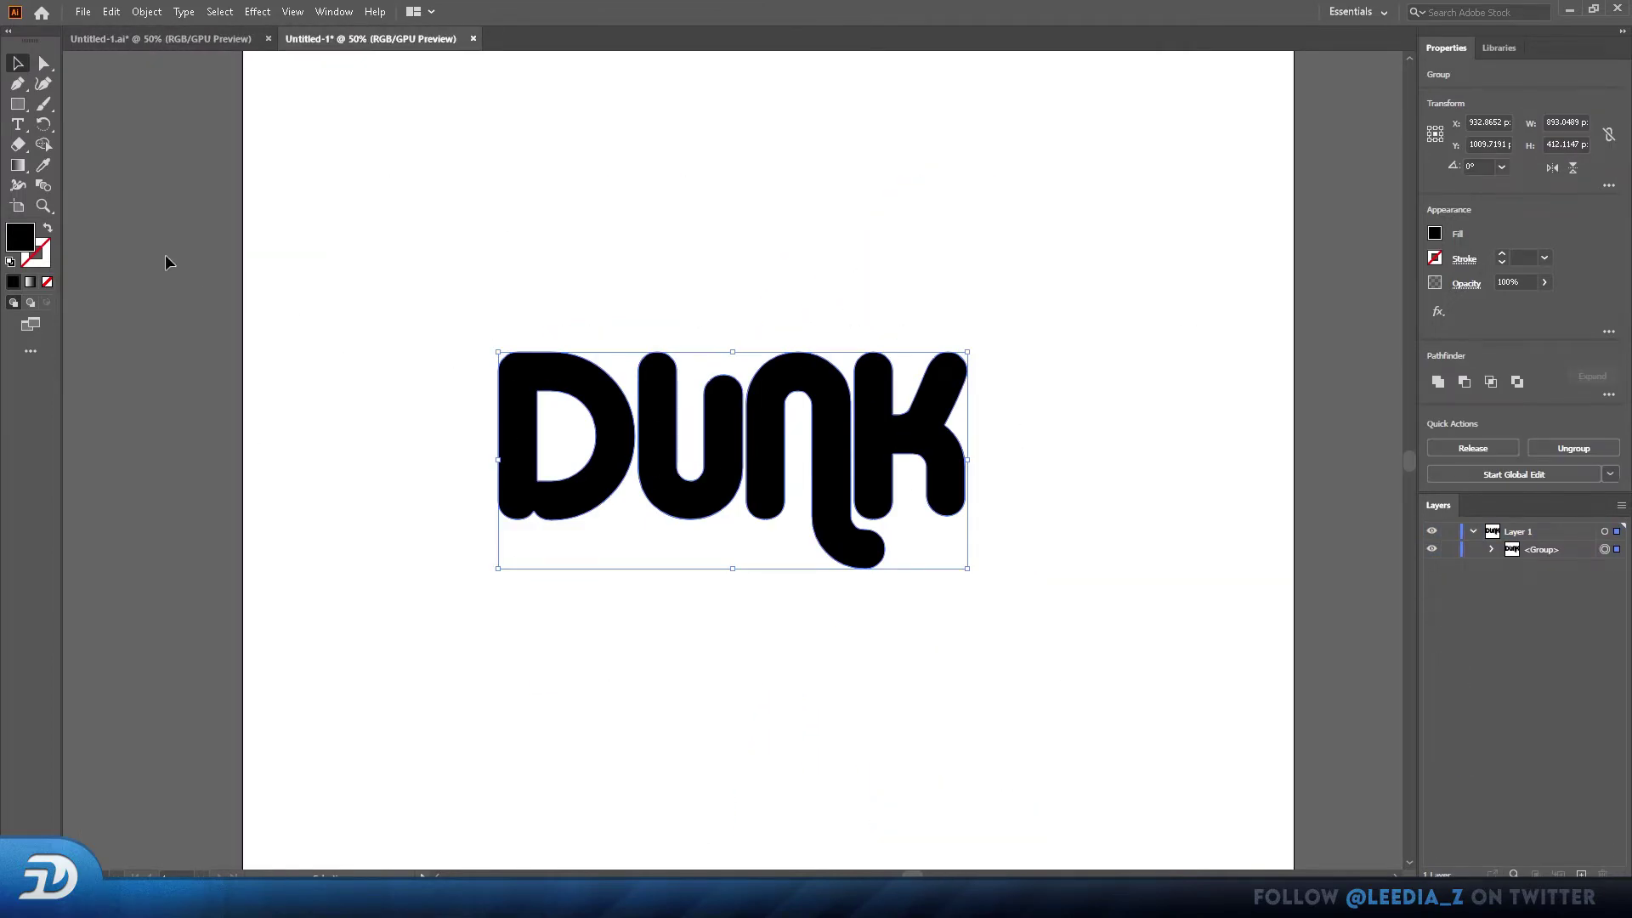
{"action": "left_click", "coordinate": [258, 13]}
- Apply a vertical Wave warp with about 7% bend to the DUNK letters
{"action": "mouse_move", "coordinate": [357, 238]}
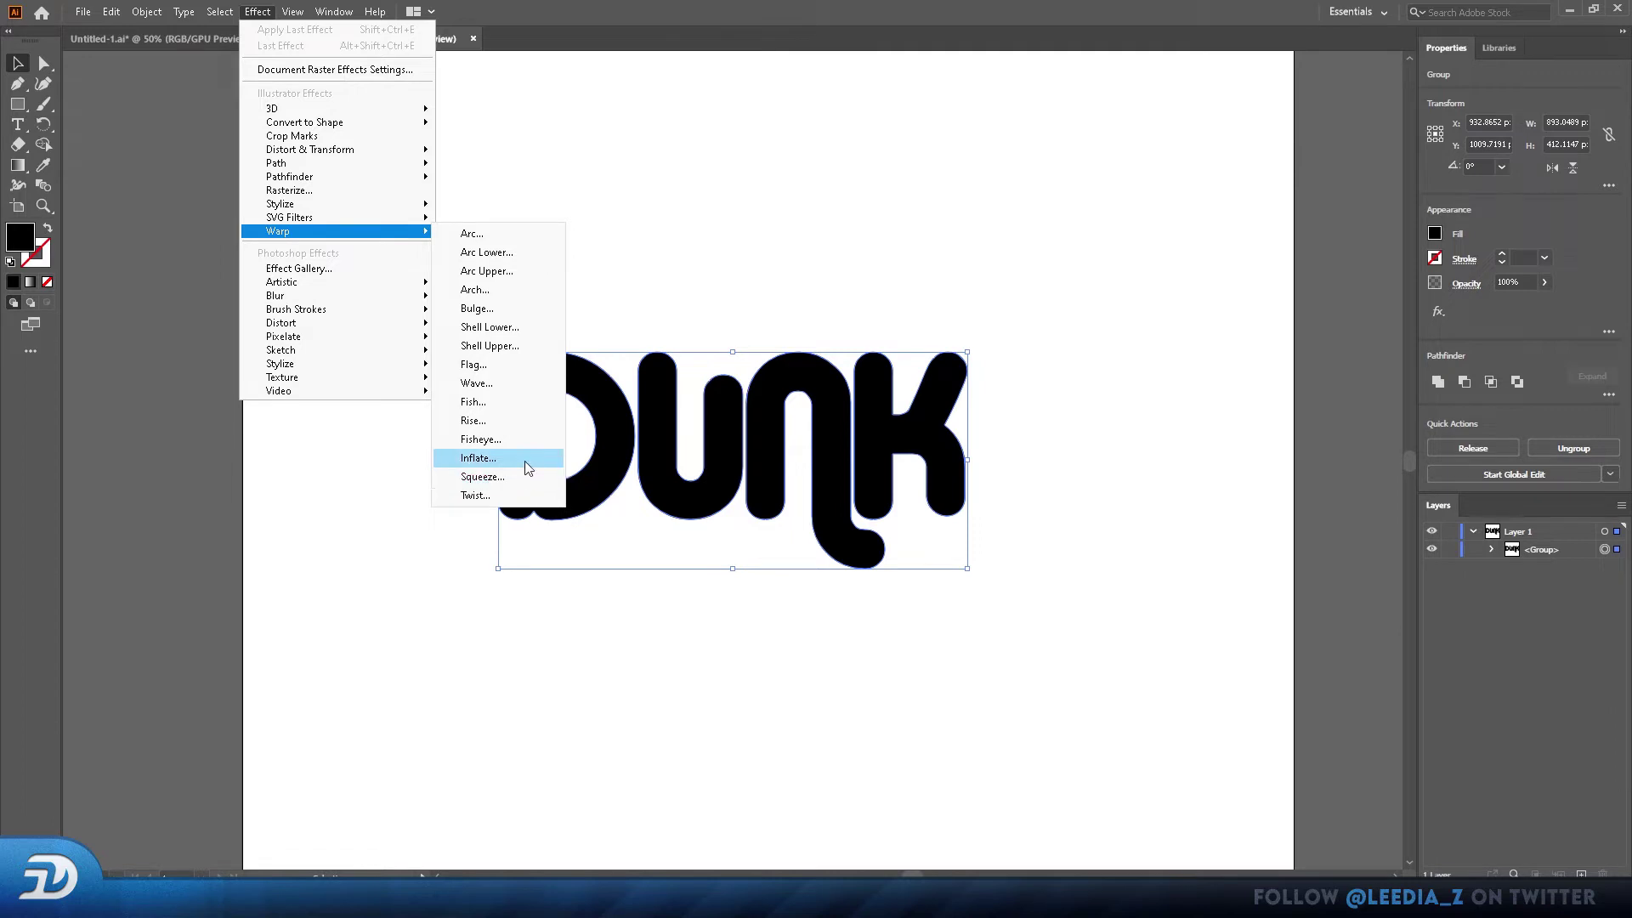
{"action": "left_click", "coordinate": [476, 384]}
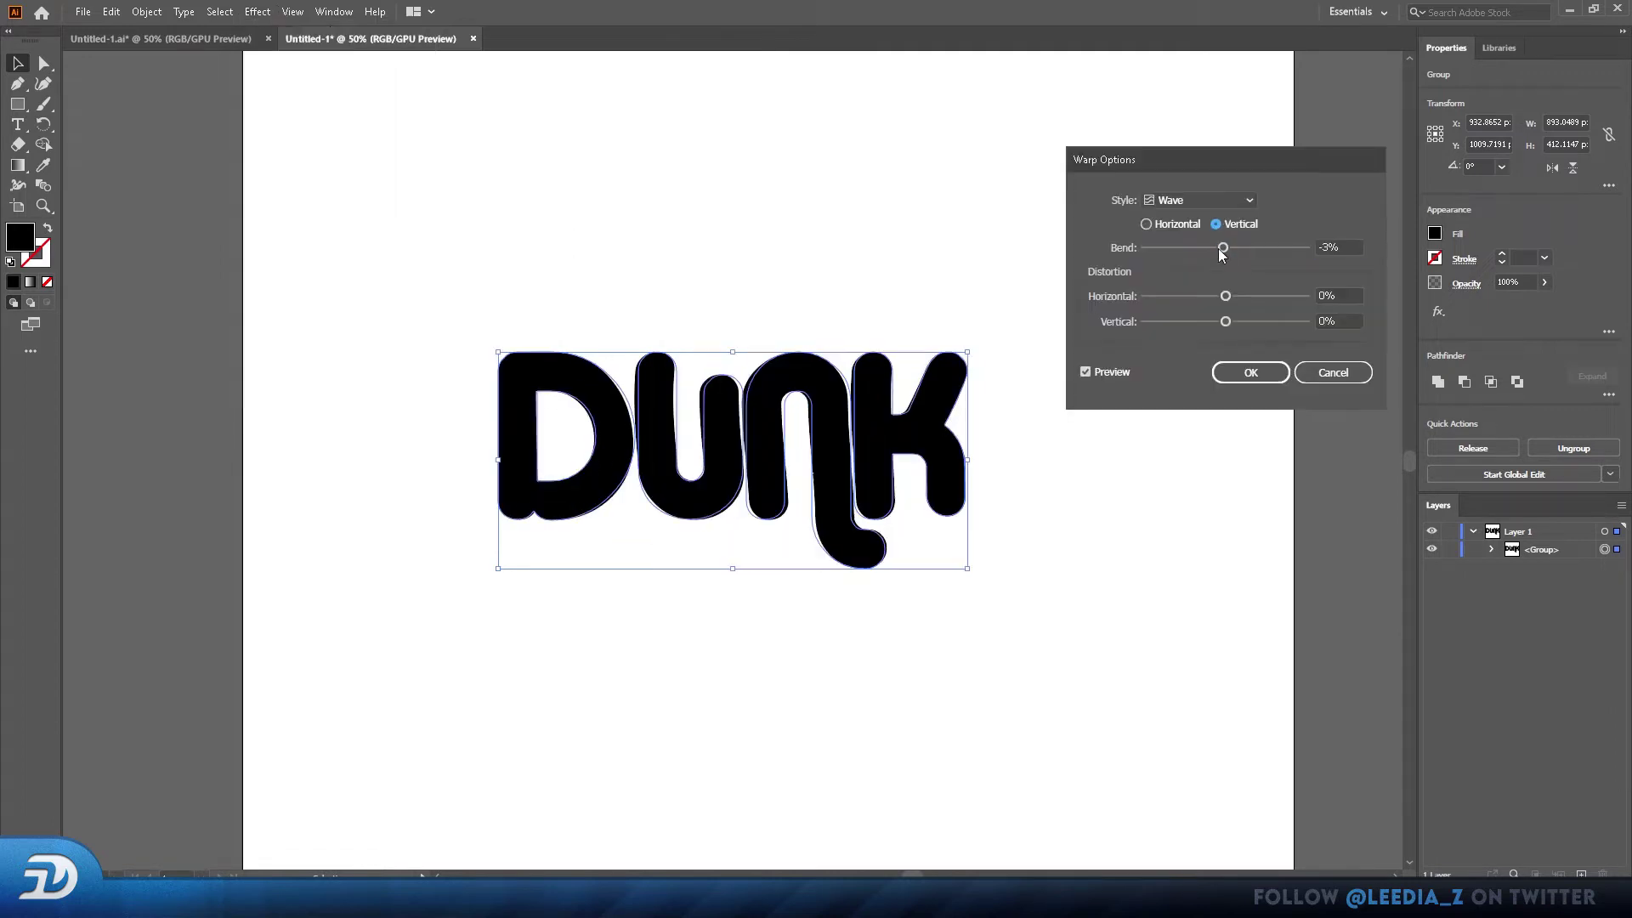
{"action": "left_click_drag", "start_coordinate": [1267, 248], "coordinate": [1234, 253]}
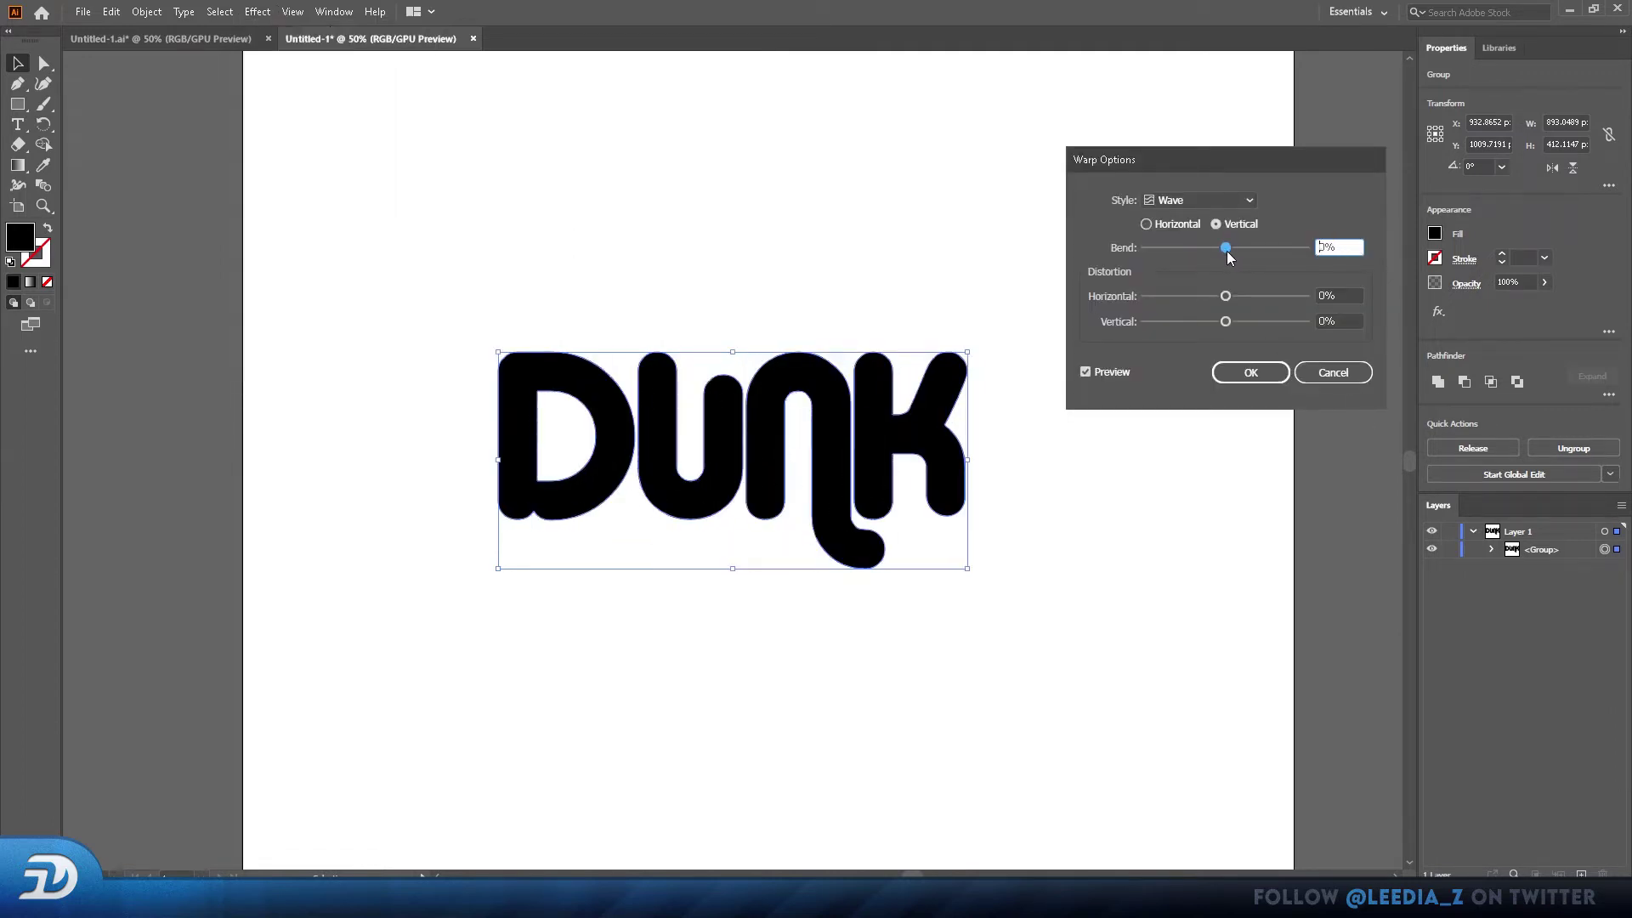
{"action": "key", "text": "Return"}
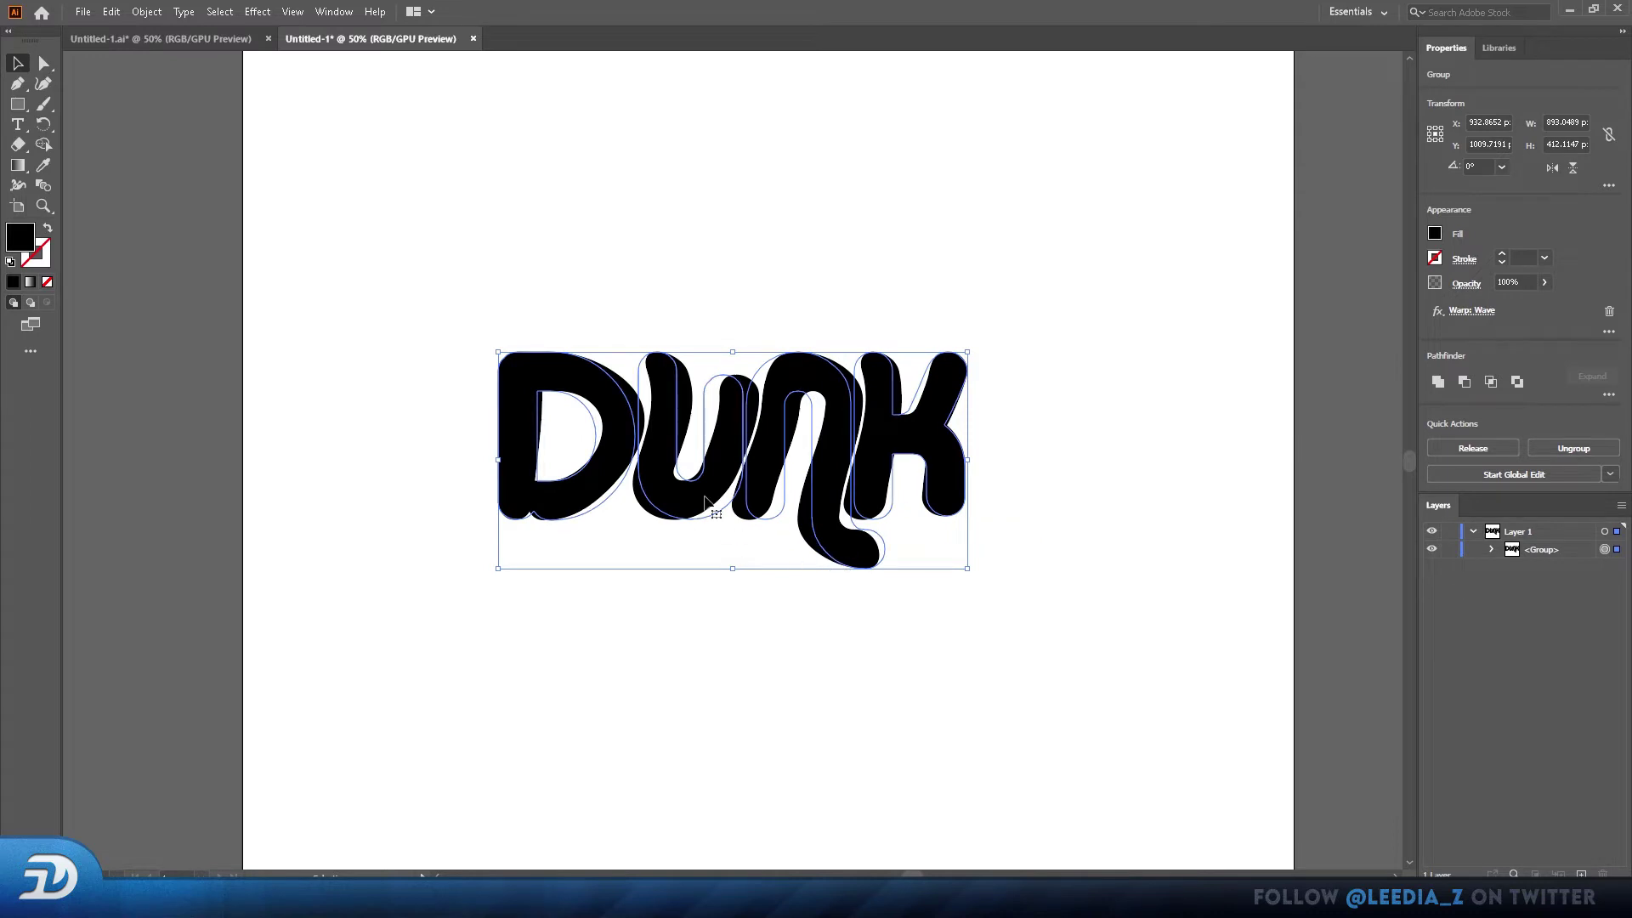
{"action": "scroll", "coordinate": [589, 511], "scroll_direction": "up", "scroll_amount": 2}
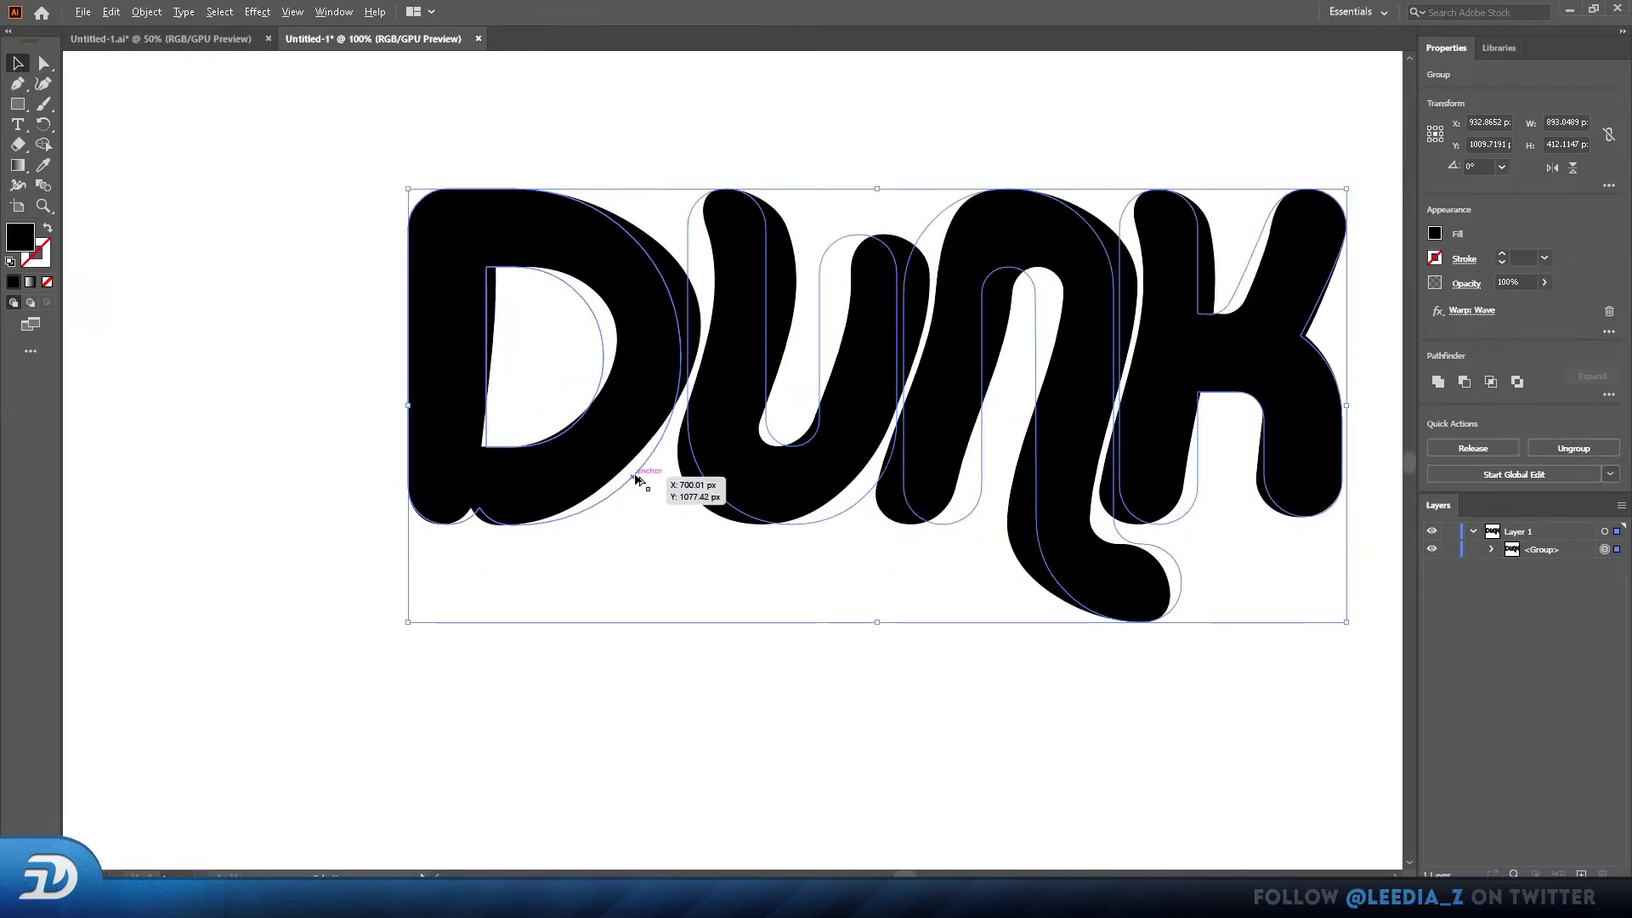
{"action": "scroll", "coordinate": [638, 467], "scroll_direction": "down", "scroll_amount": 1}
{"action": "left_click", "coordinate": [147, 11]}
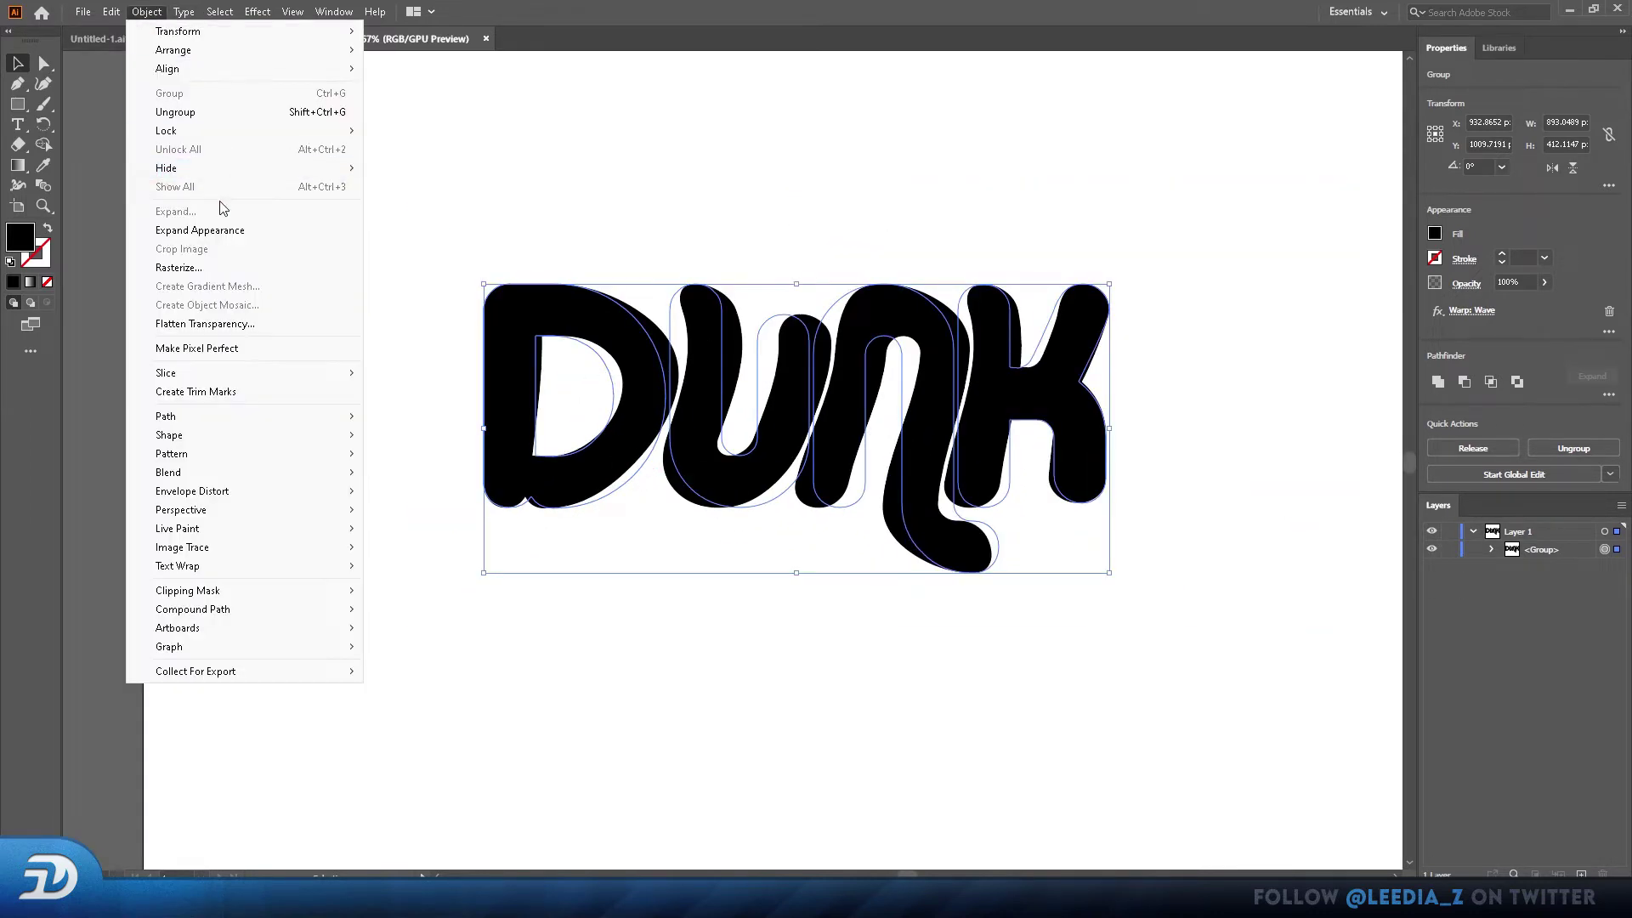
- Expand the wave warp and narrow the top of DUNK in perspective with Free Transform
{"action": "left_click", "coordinate": [189, 233]}
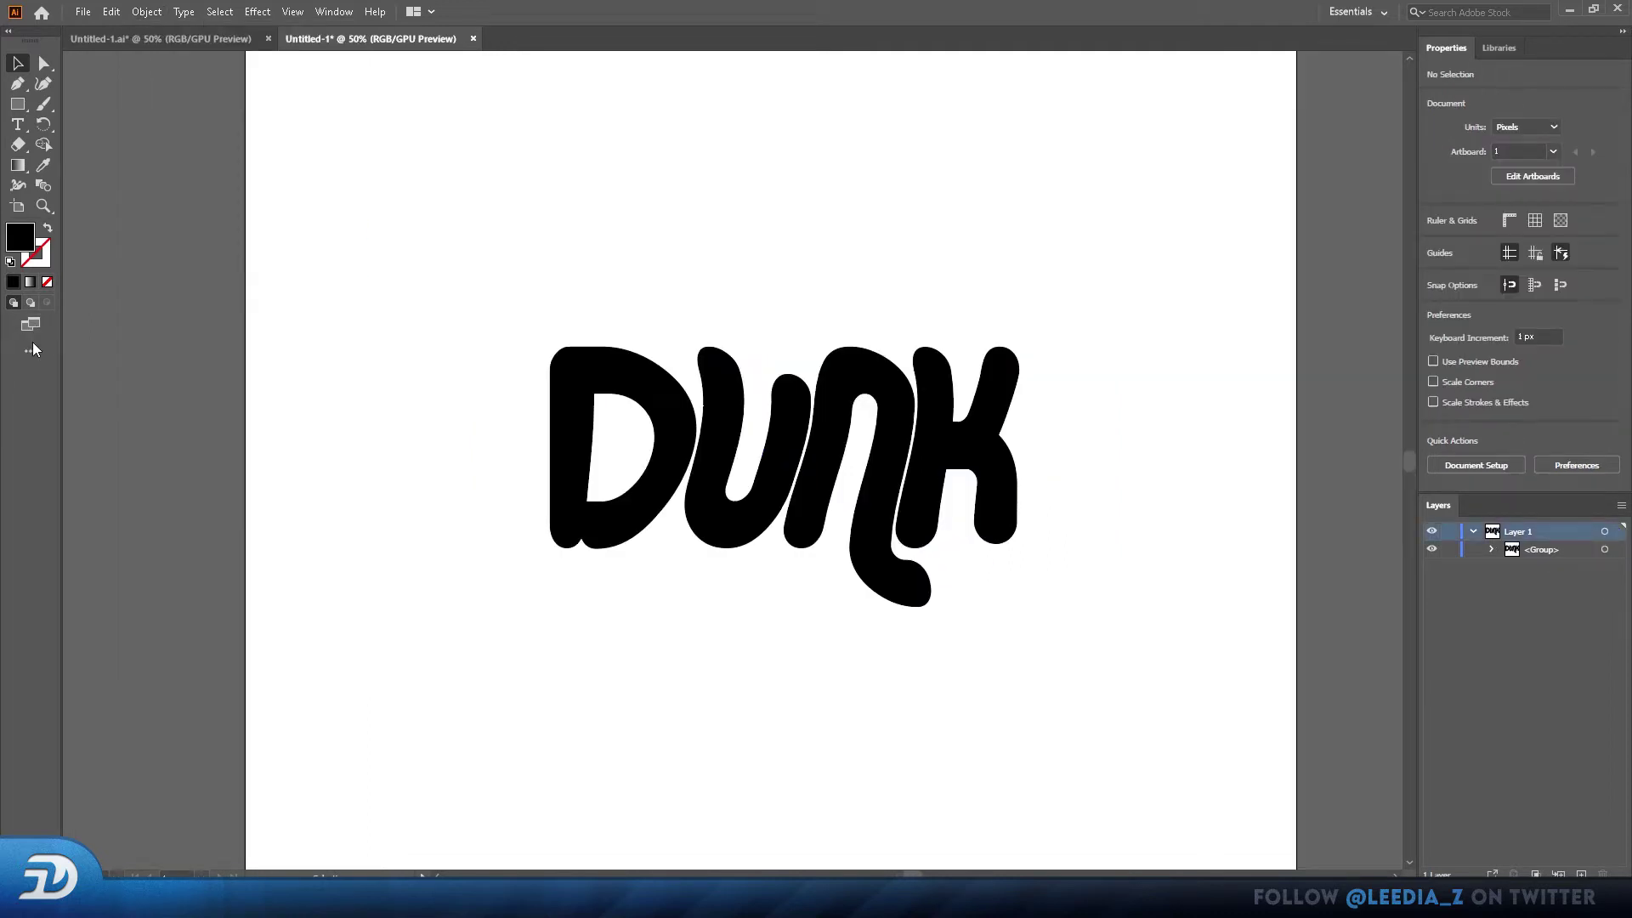
{"action": "left_click", "coordinate": [31, 350]}
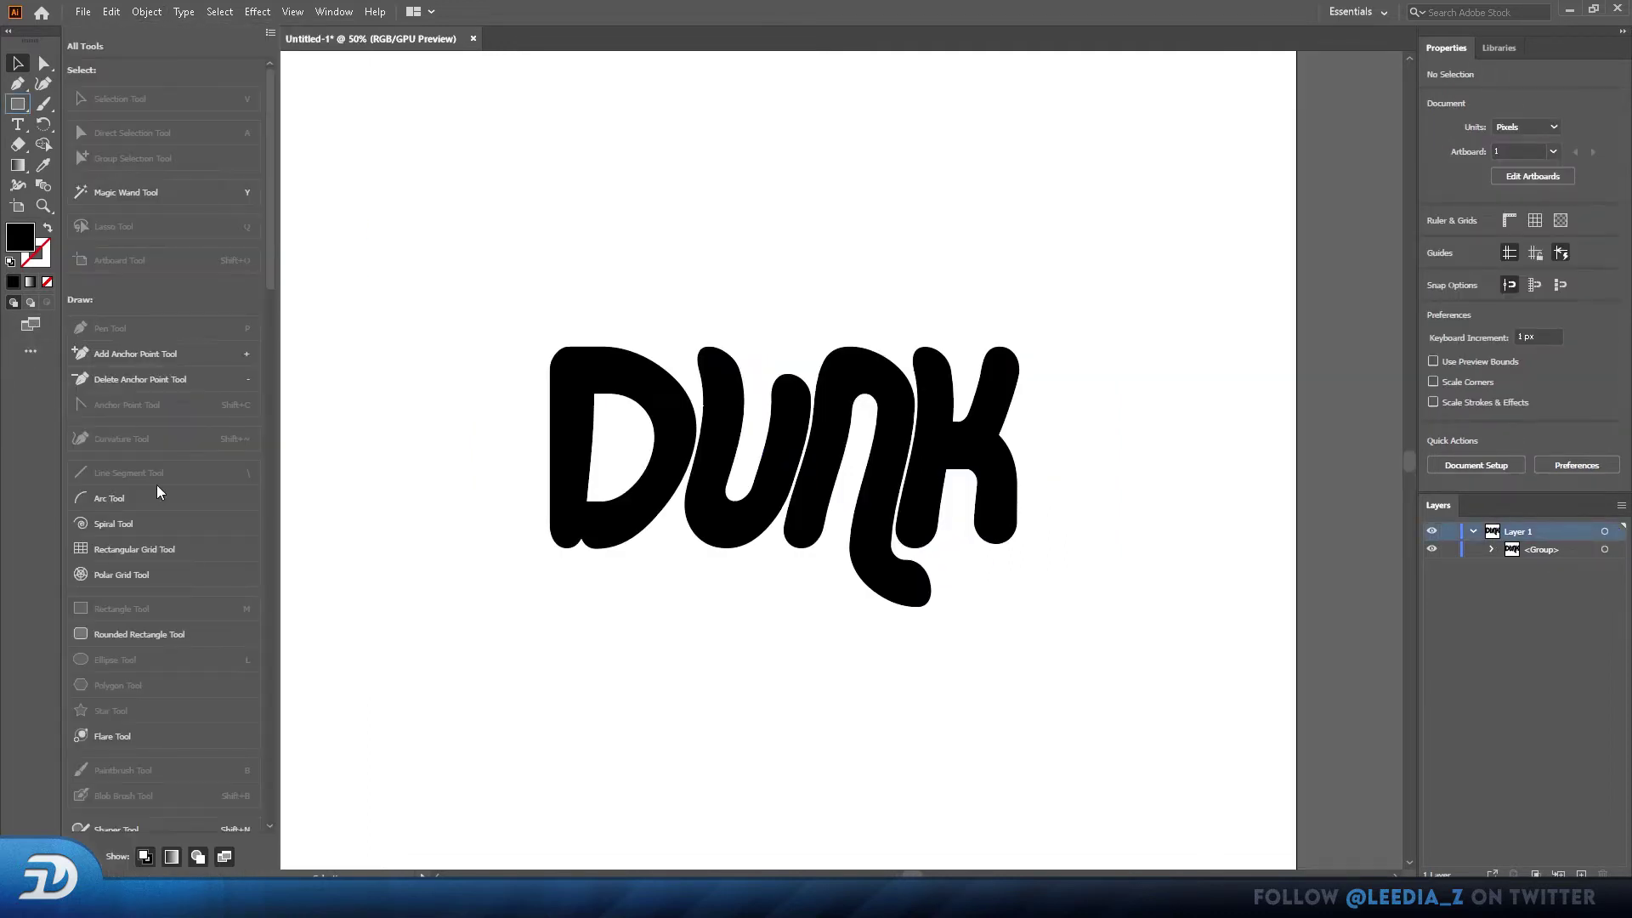
{"action": "scroll", "coordinate": [156, 485], "scroll_direction": "down", "scroll_amount": 10}
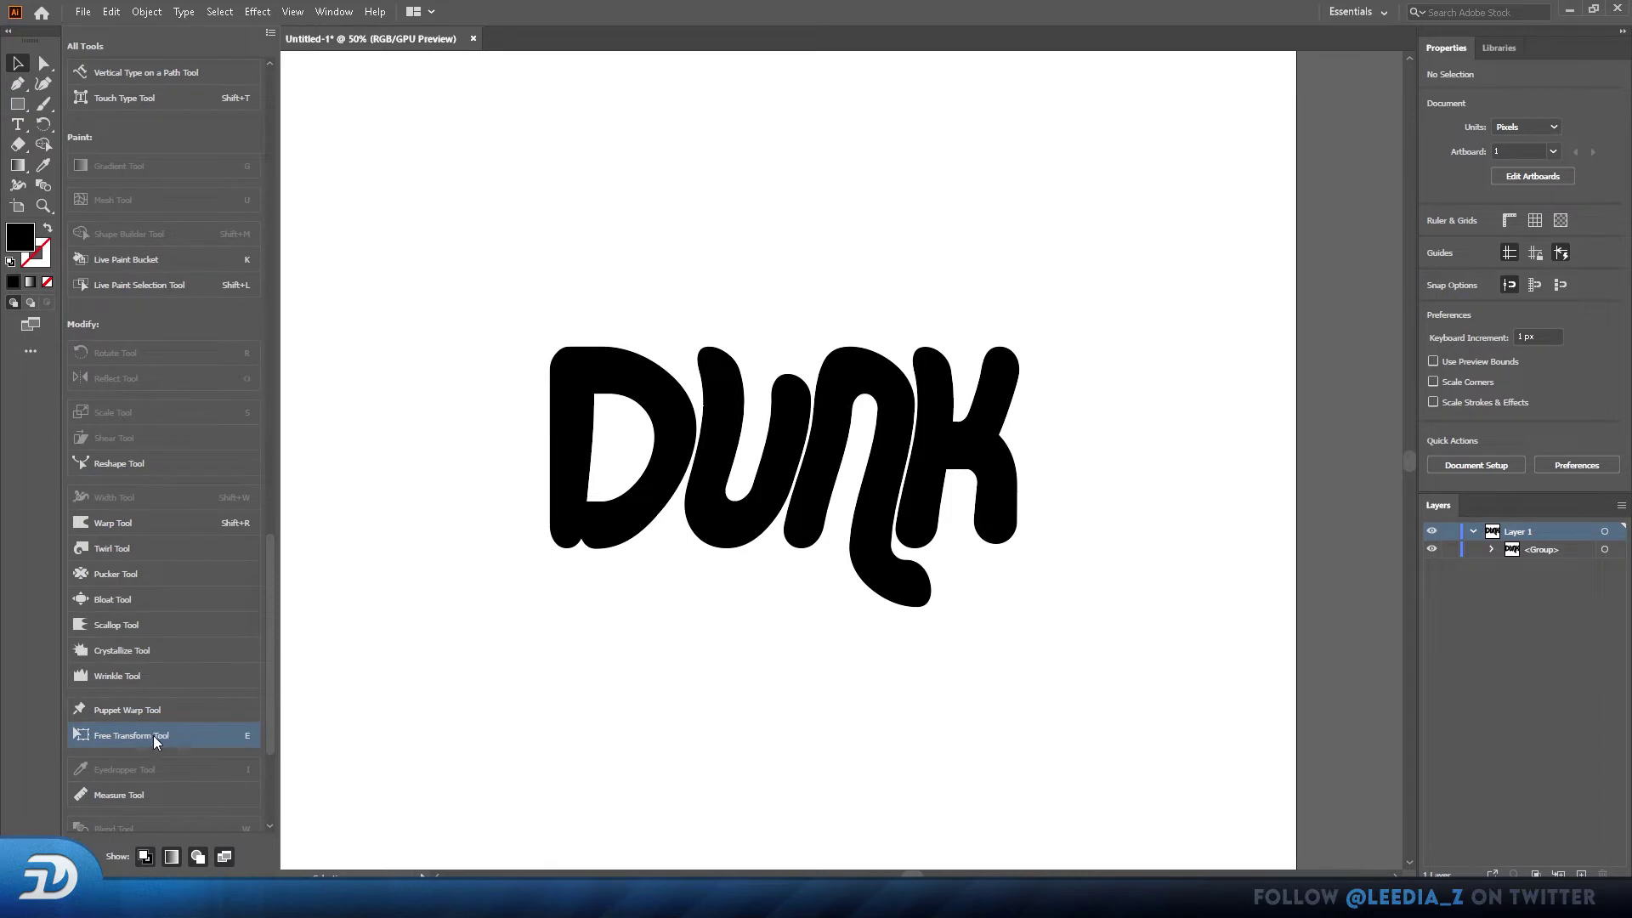
{"action": "left_click", "coordinate": [132, 736]}
{"action": "key", "text": "ctrl+a"}
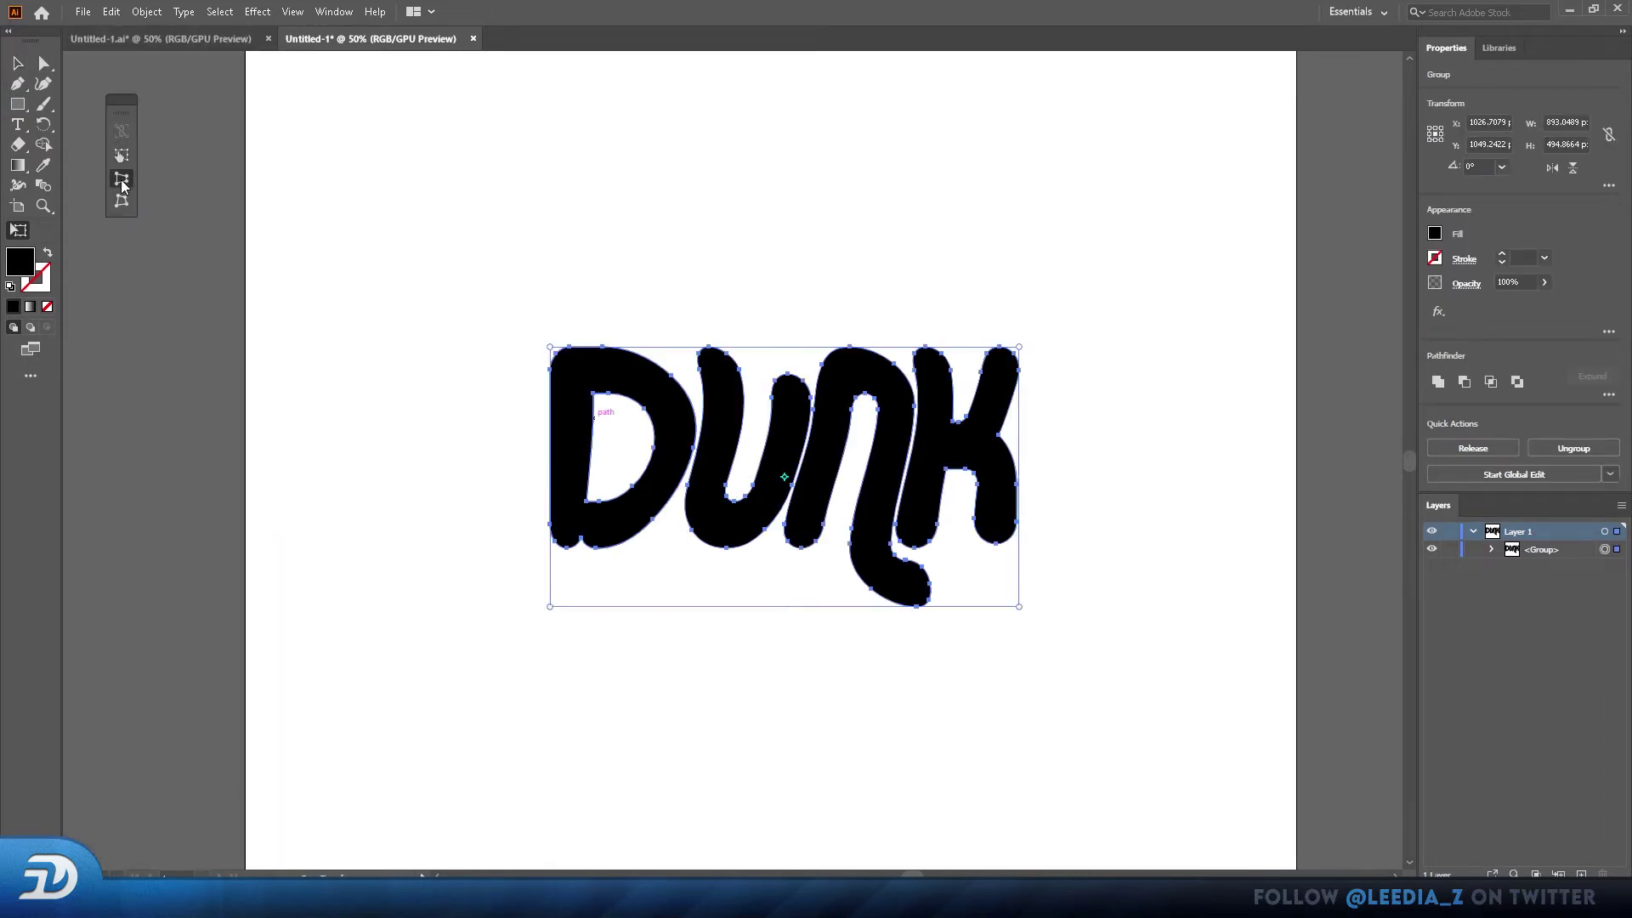
{"action": "left_click_drag", "start_coordinate": [565, 359], "coordinate": [590, 348]}
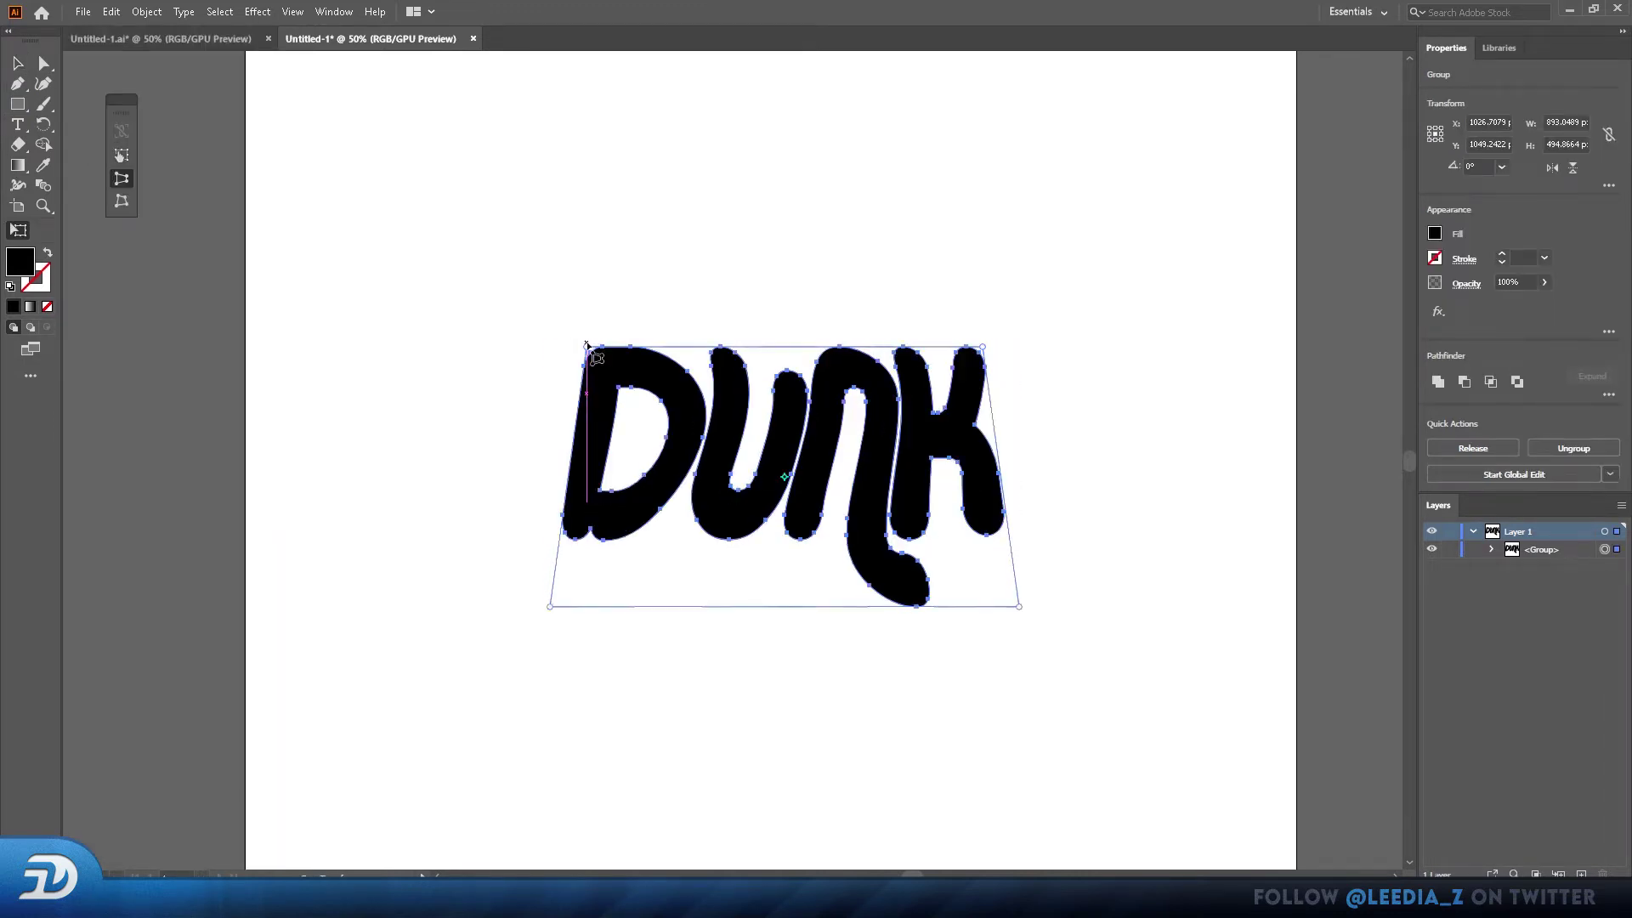
- Apply a Fish warp to DUNK and expand its appearance into plain shapes
{"action": "left_click", "coordinate": [257, 11]}
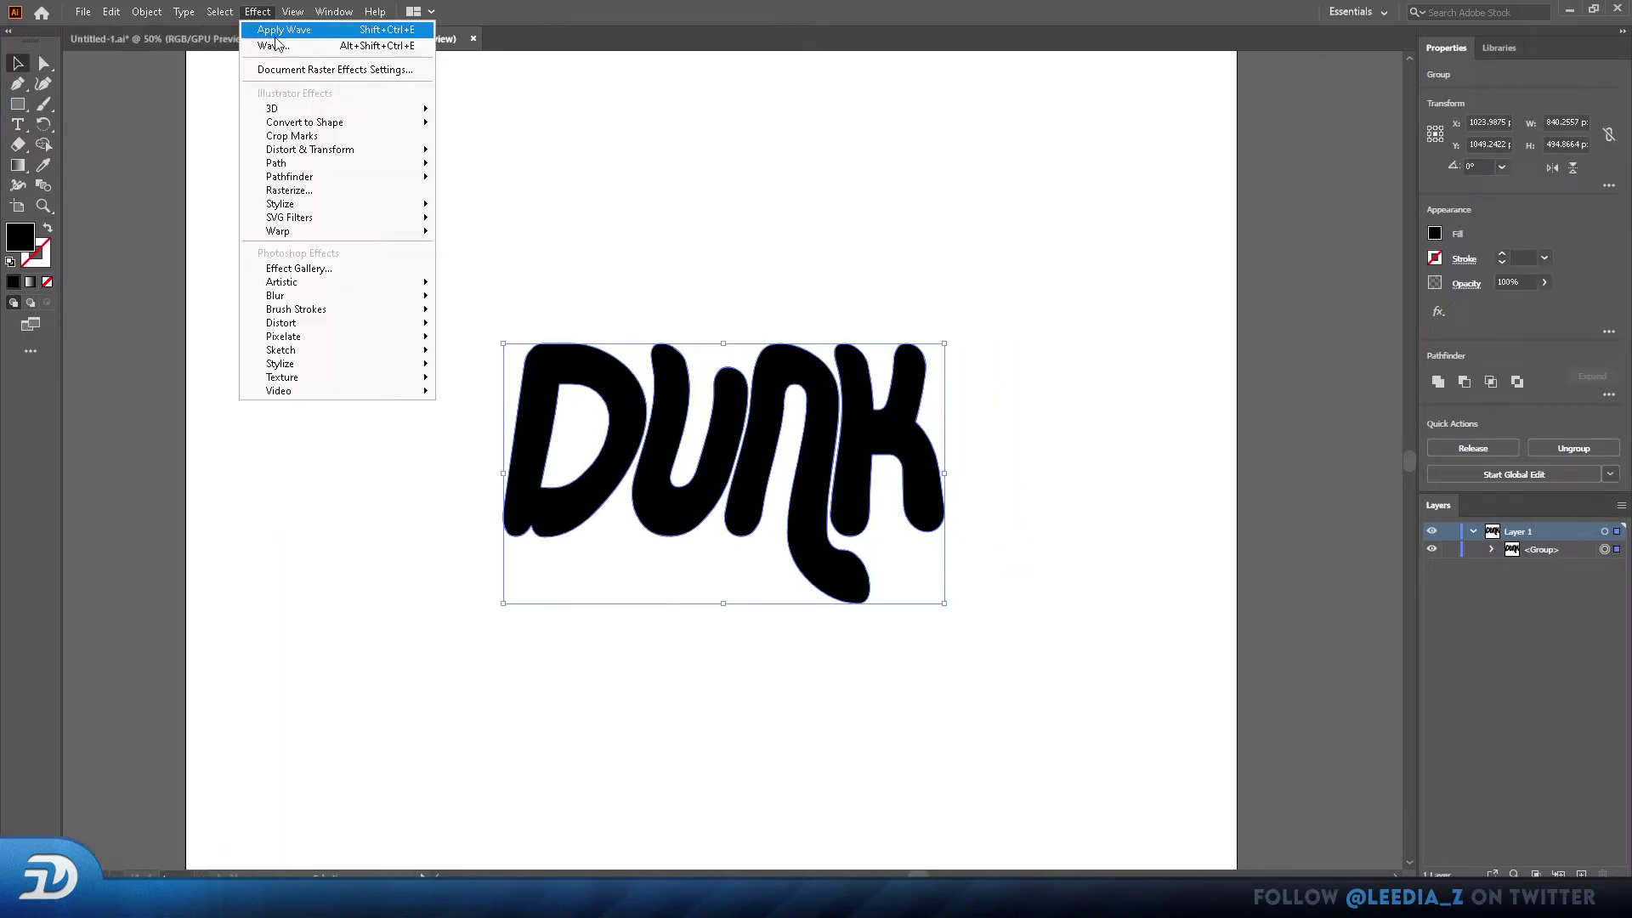
{"action": "mouse_move", "coordinate": [278, 230]}
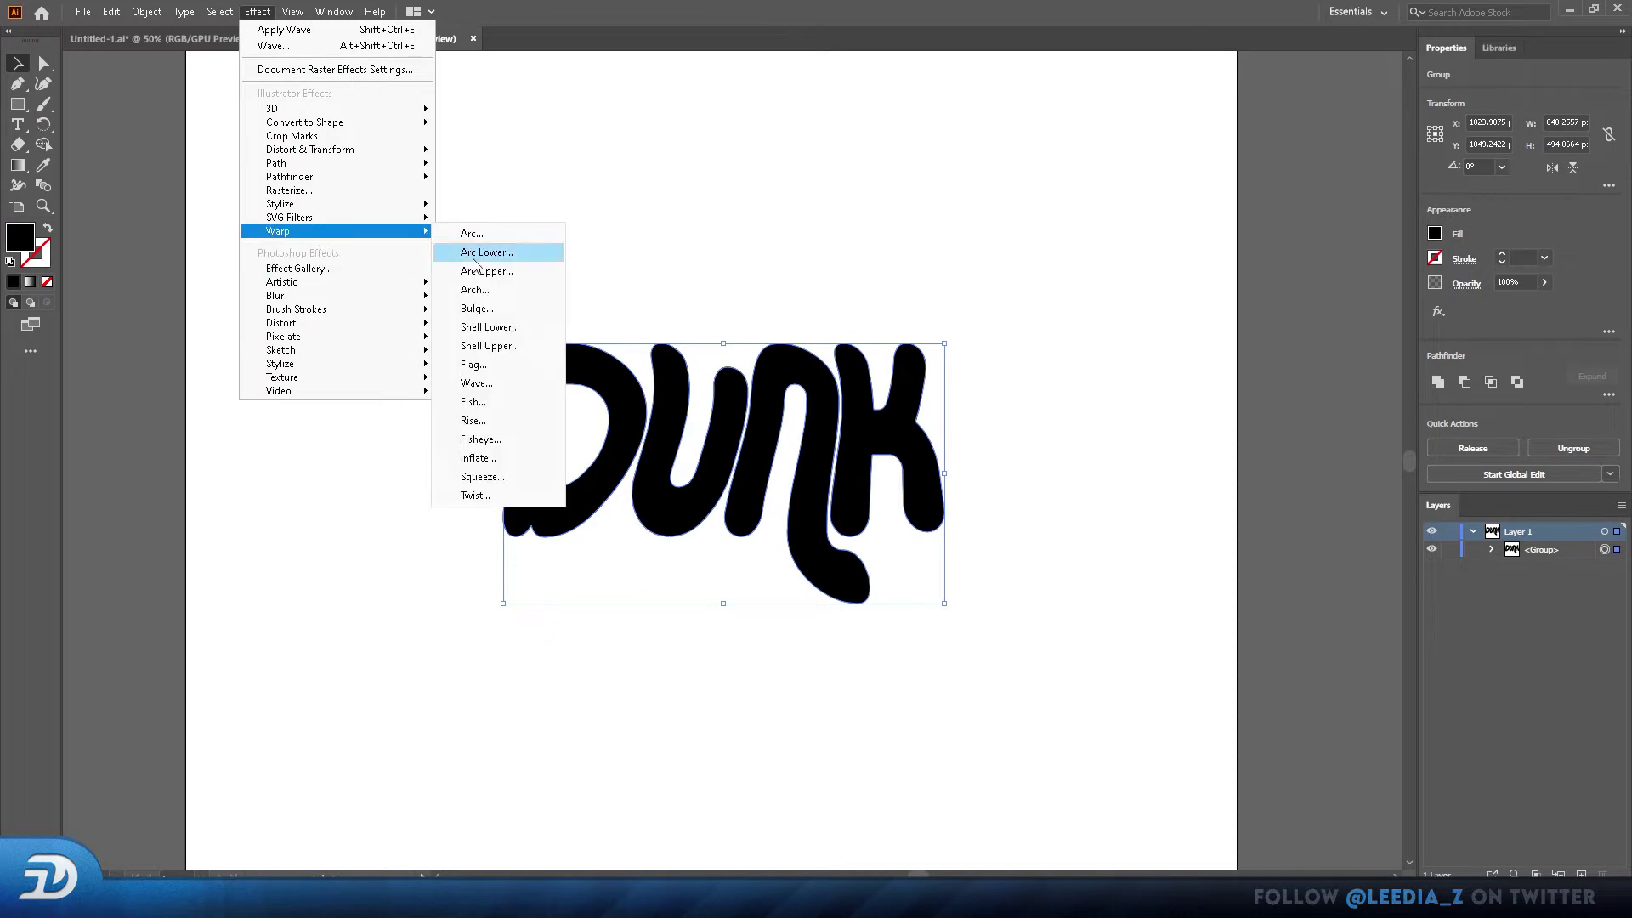
{"action": "left_click", "coordinate": [502, 404]}
{"action": "left_click", "coordinate": [1251, 372]}
{"action": "left_click", "coordinate": [146, 11]}
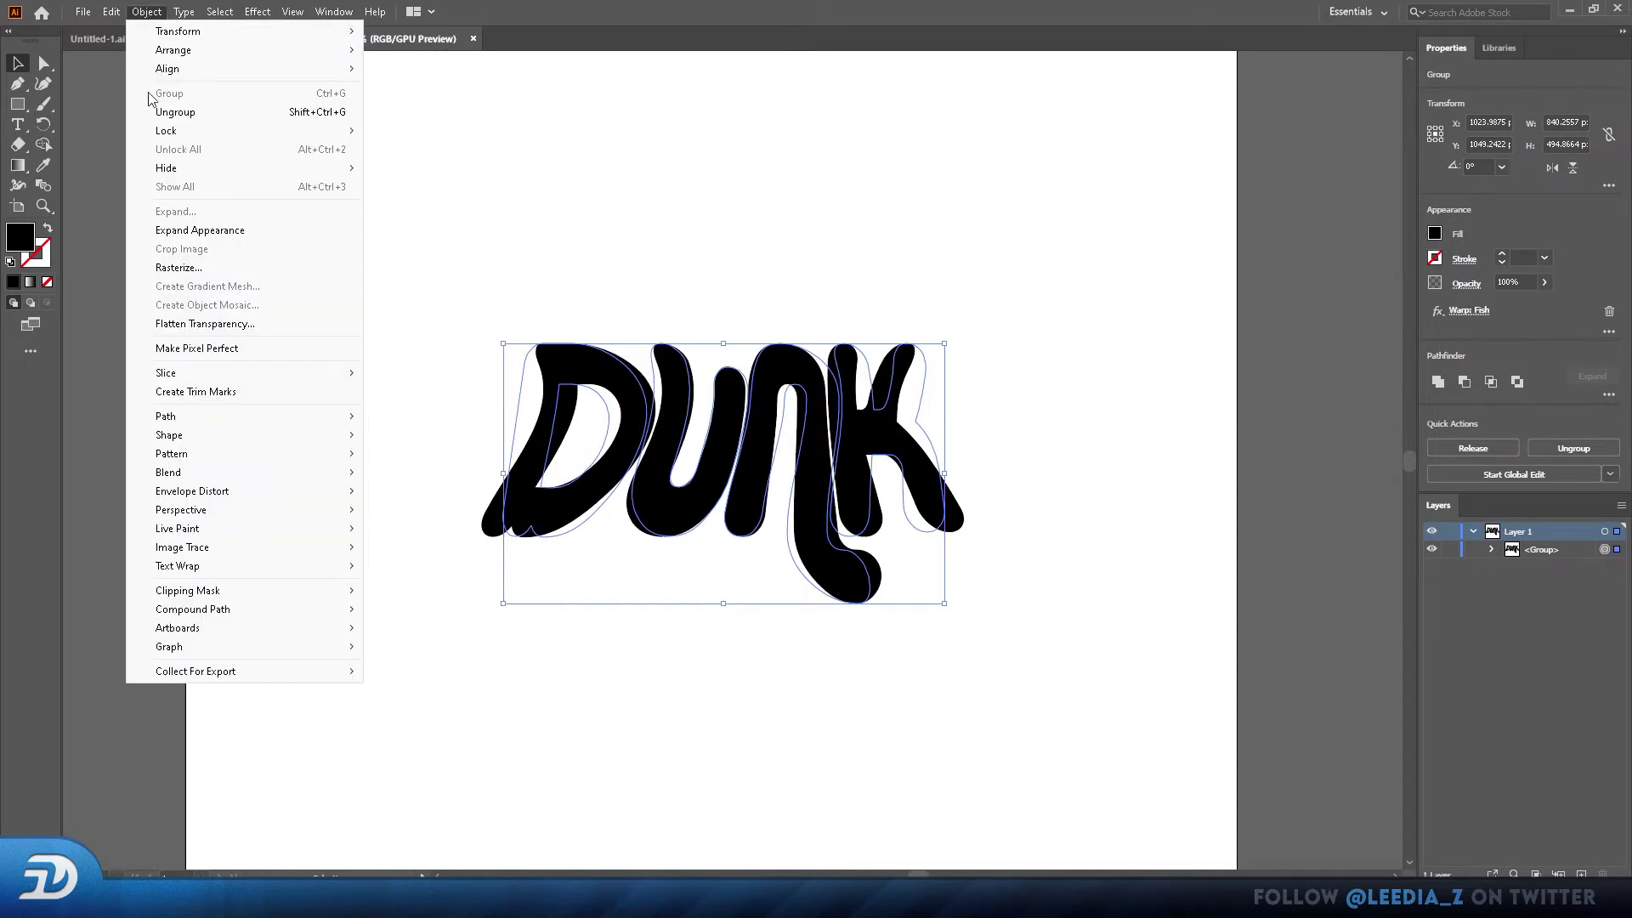
{"action": "left_click", "coordinate": [257, 239]}
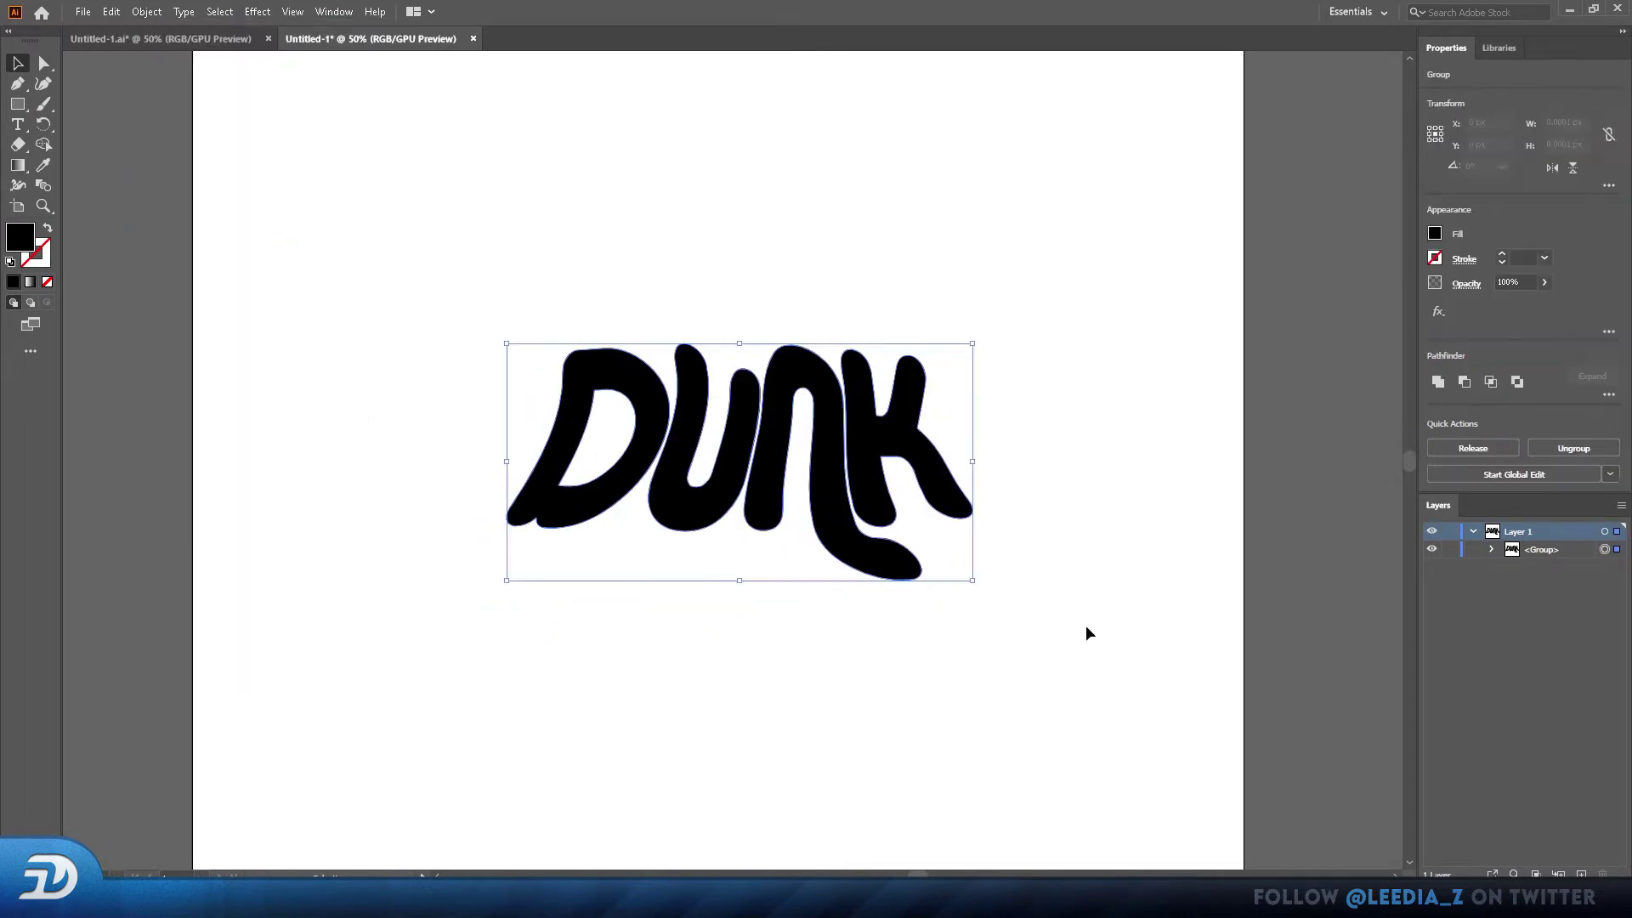
- Fill DUNK white with a 16 pt black stroke aligned outside
{"action": "left_click", "coordinate": [1435, 234]}
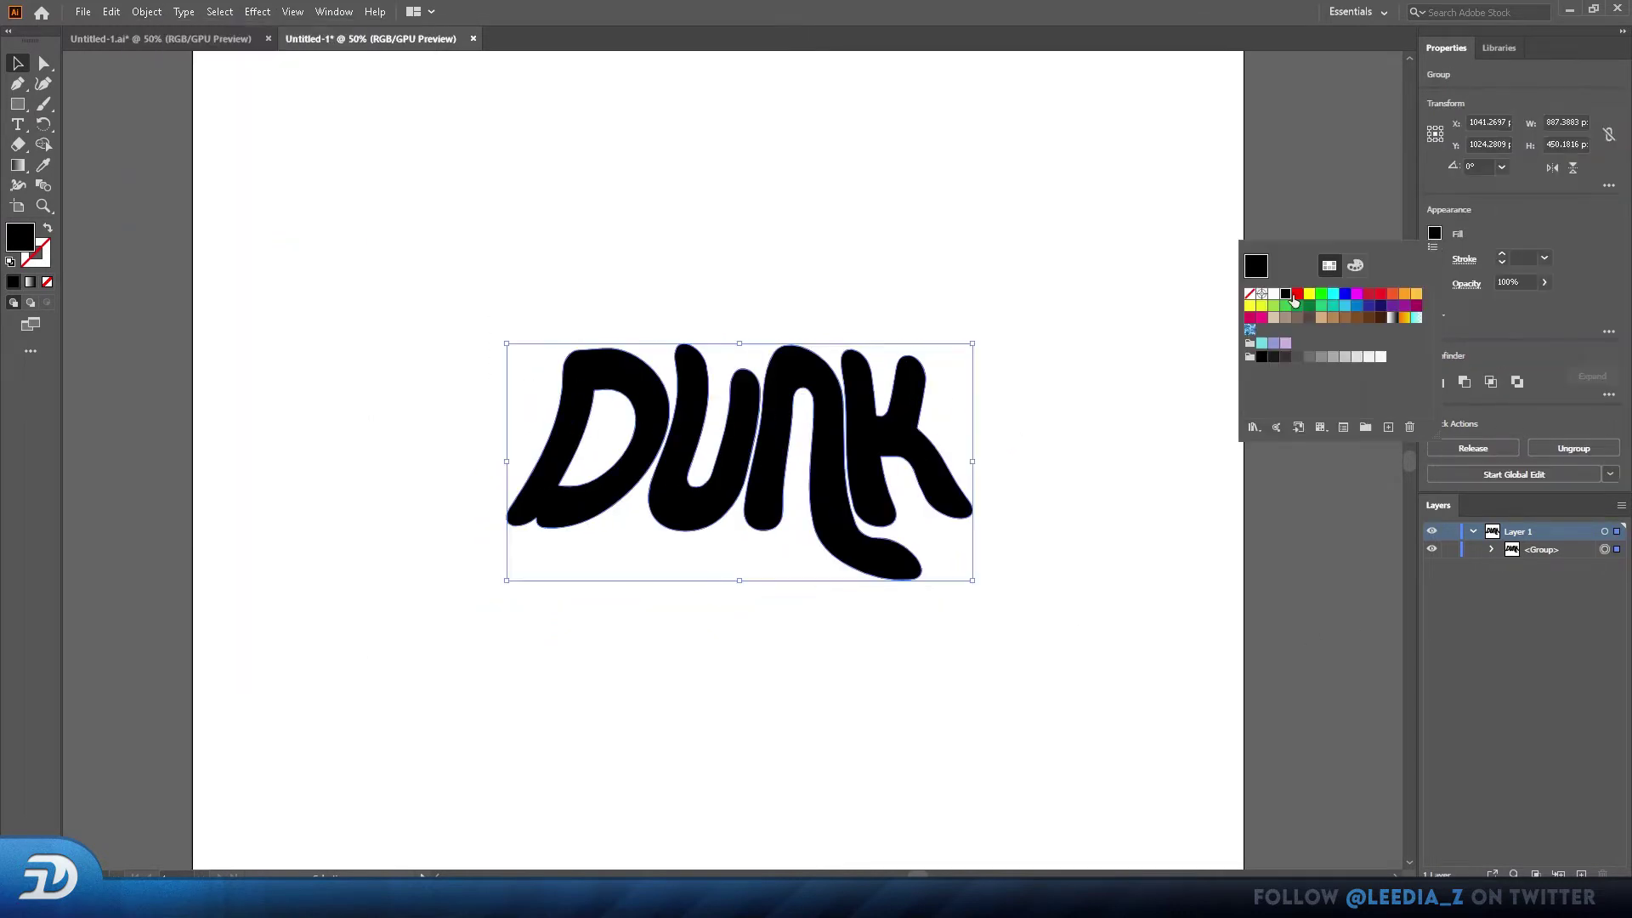
{"action": "left_click", "coordinate": [1277, 298]}
{"action": "left_click", "coordinate": [1459, 251]}
{"action": "left_click", "coordinate": [1436, 258]}
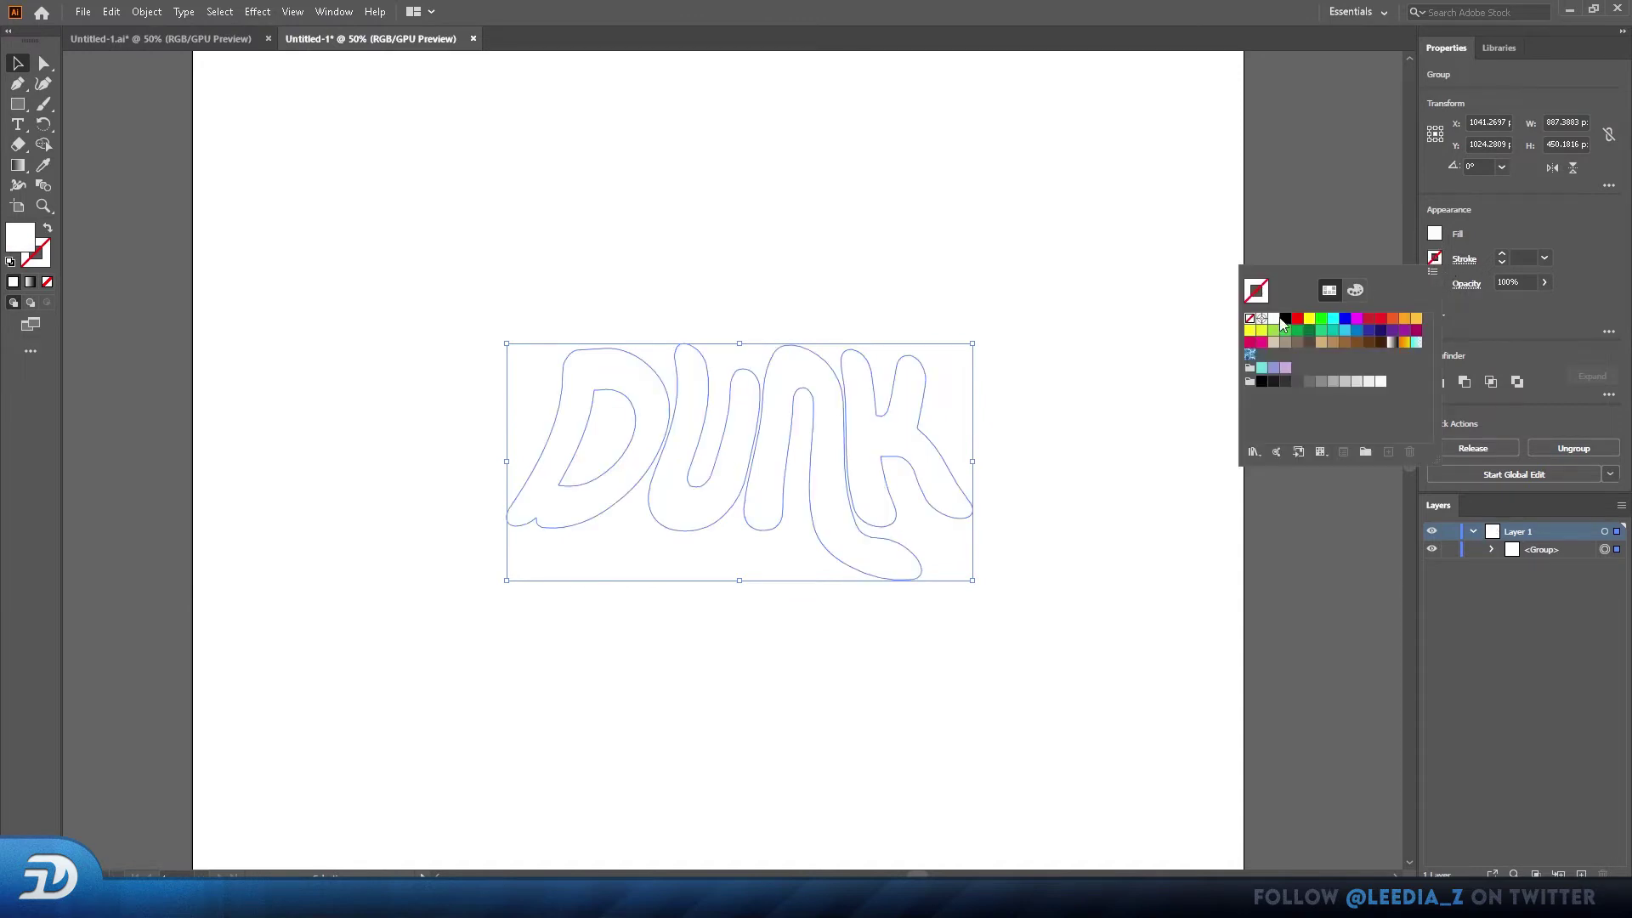
{"action": "left_click", "coordinate": [1284, 322]}
{"action": "left_click", "coordinate": [1464, 258]}
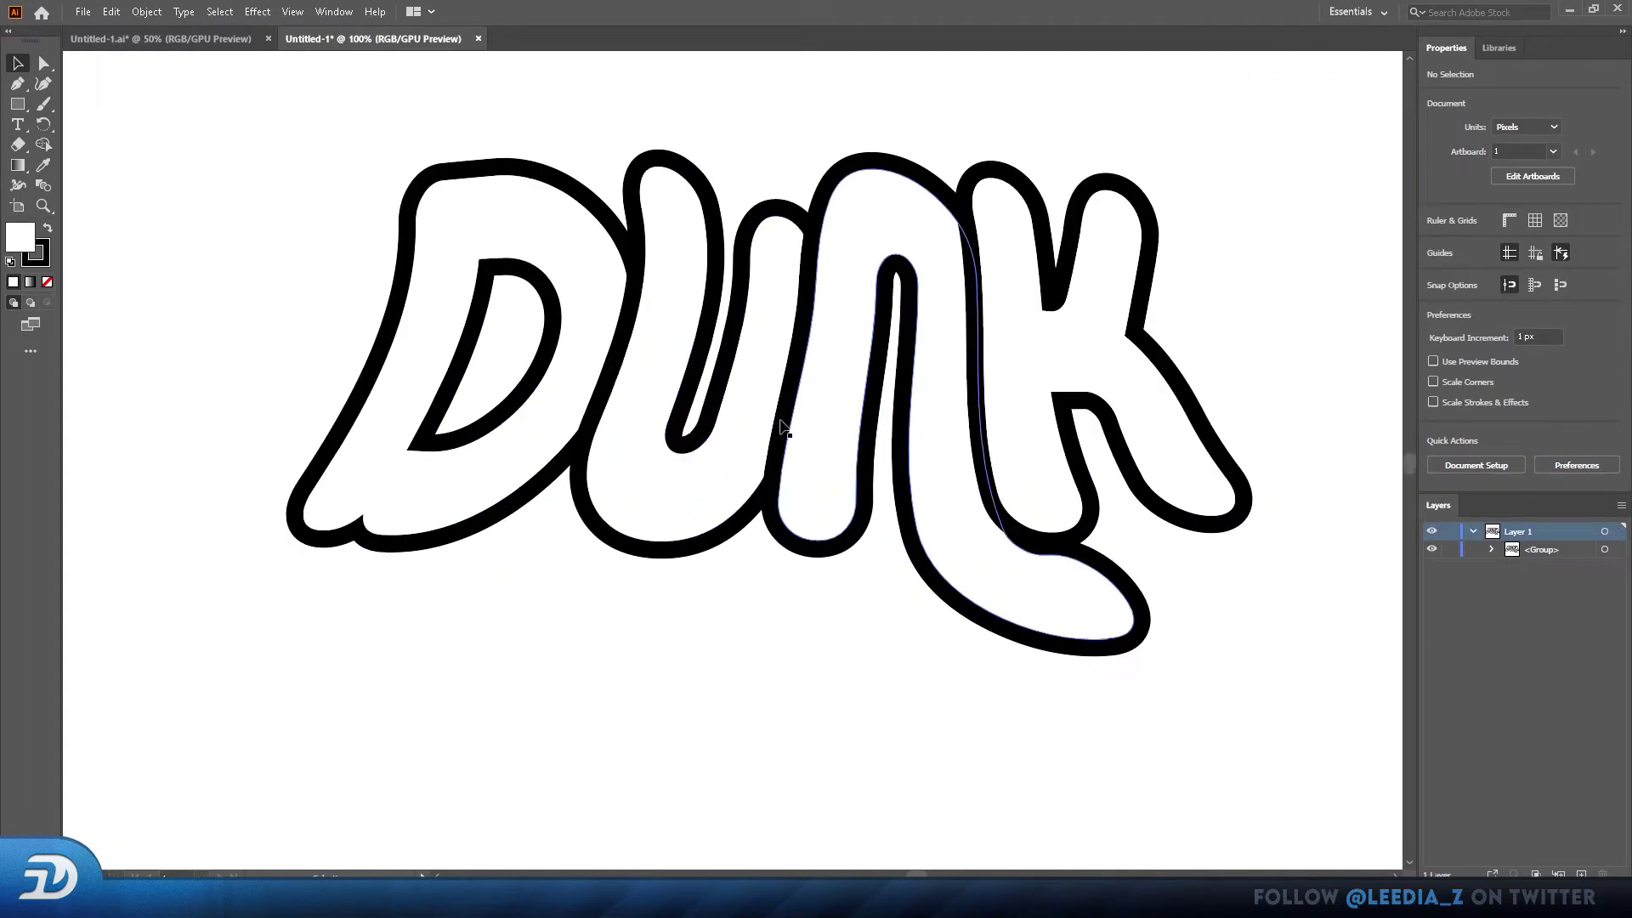
- Combine the DUNK letters into a single compound path
{"action": "left_click", "coordinate": [781, 420]}
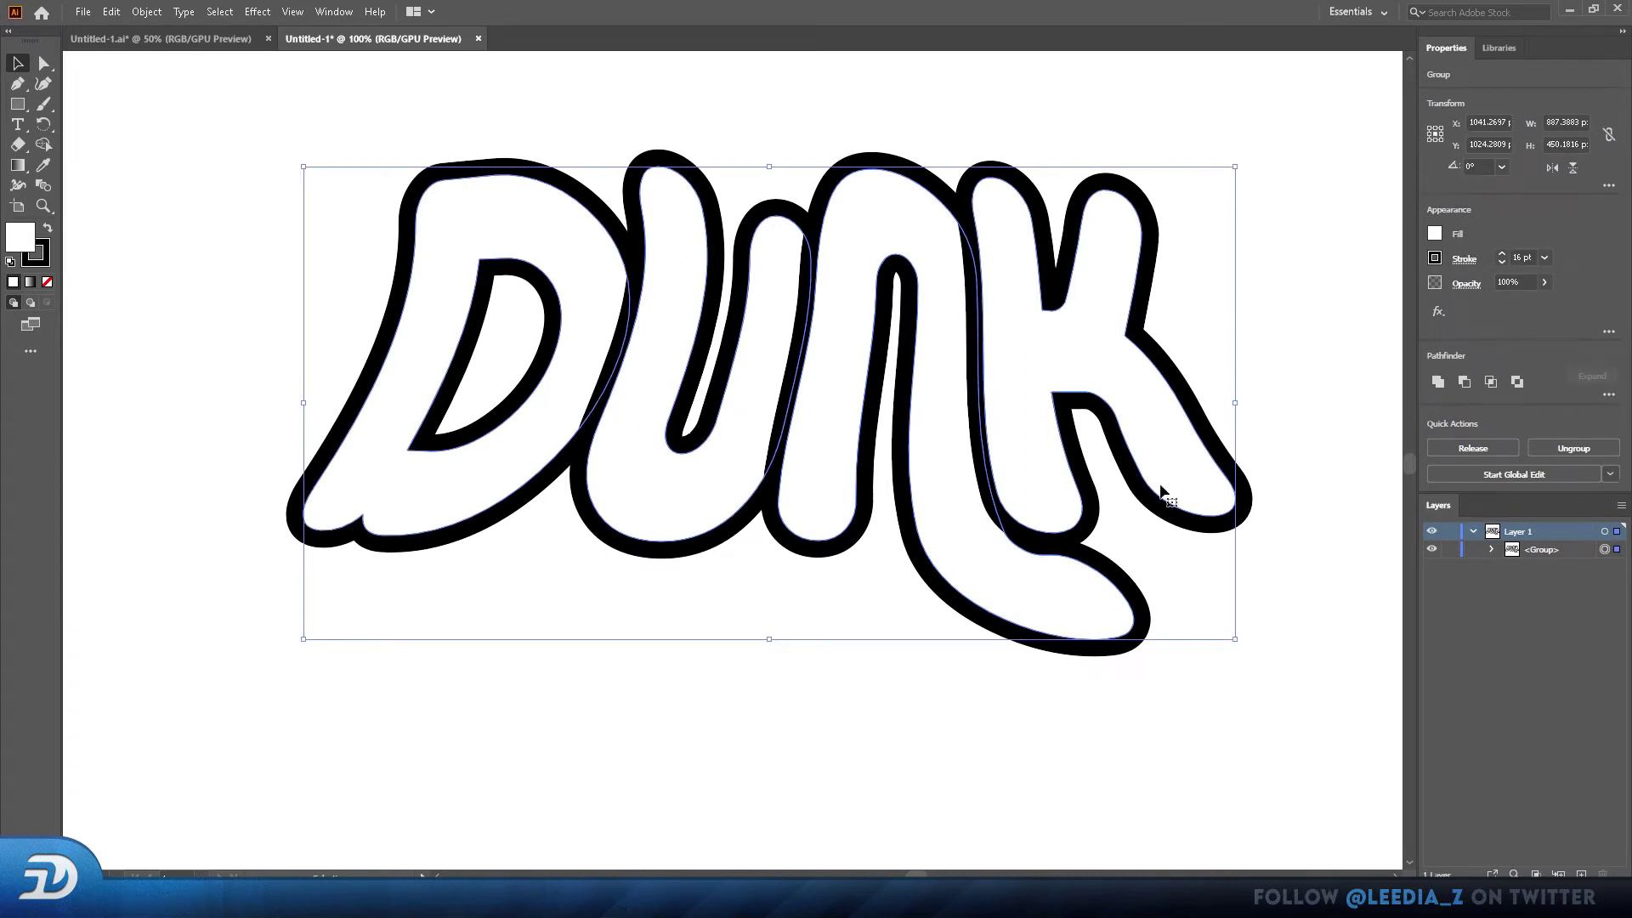
{"action": "scroll", "coordinate": [1087, 444], "scroll_direction": "down", "scroll_amount": 2}
{"action": "left_click_drag", "start_coordinate": [1042, 455], "coordinate": [901, 453]}
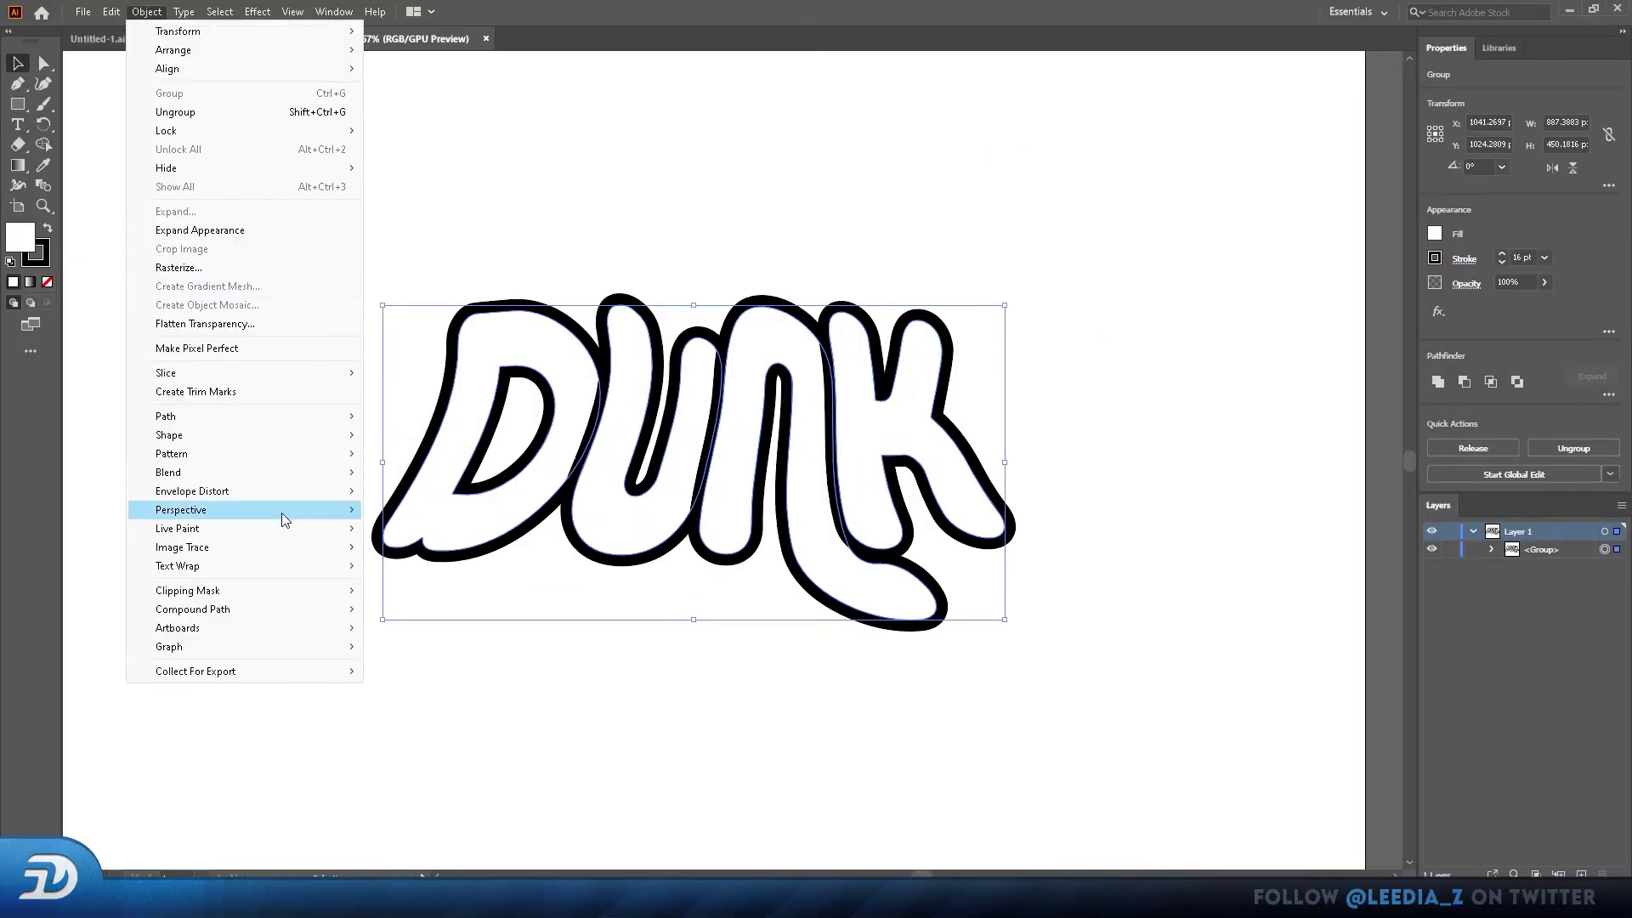
{"action": "mouse_move", "coordinate": [272, 609]}
{"action": "left_click", "coordinate": [398, 609]}
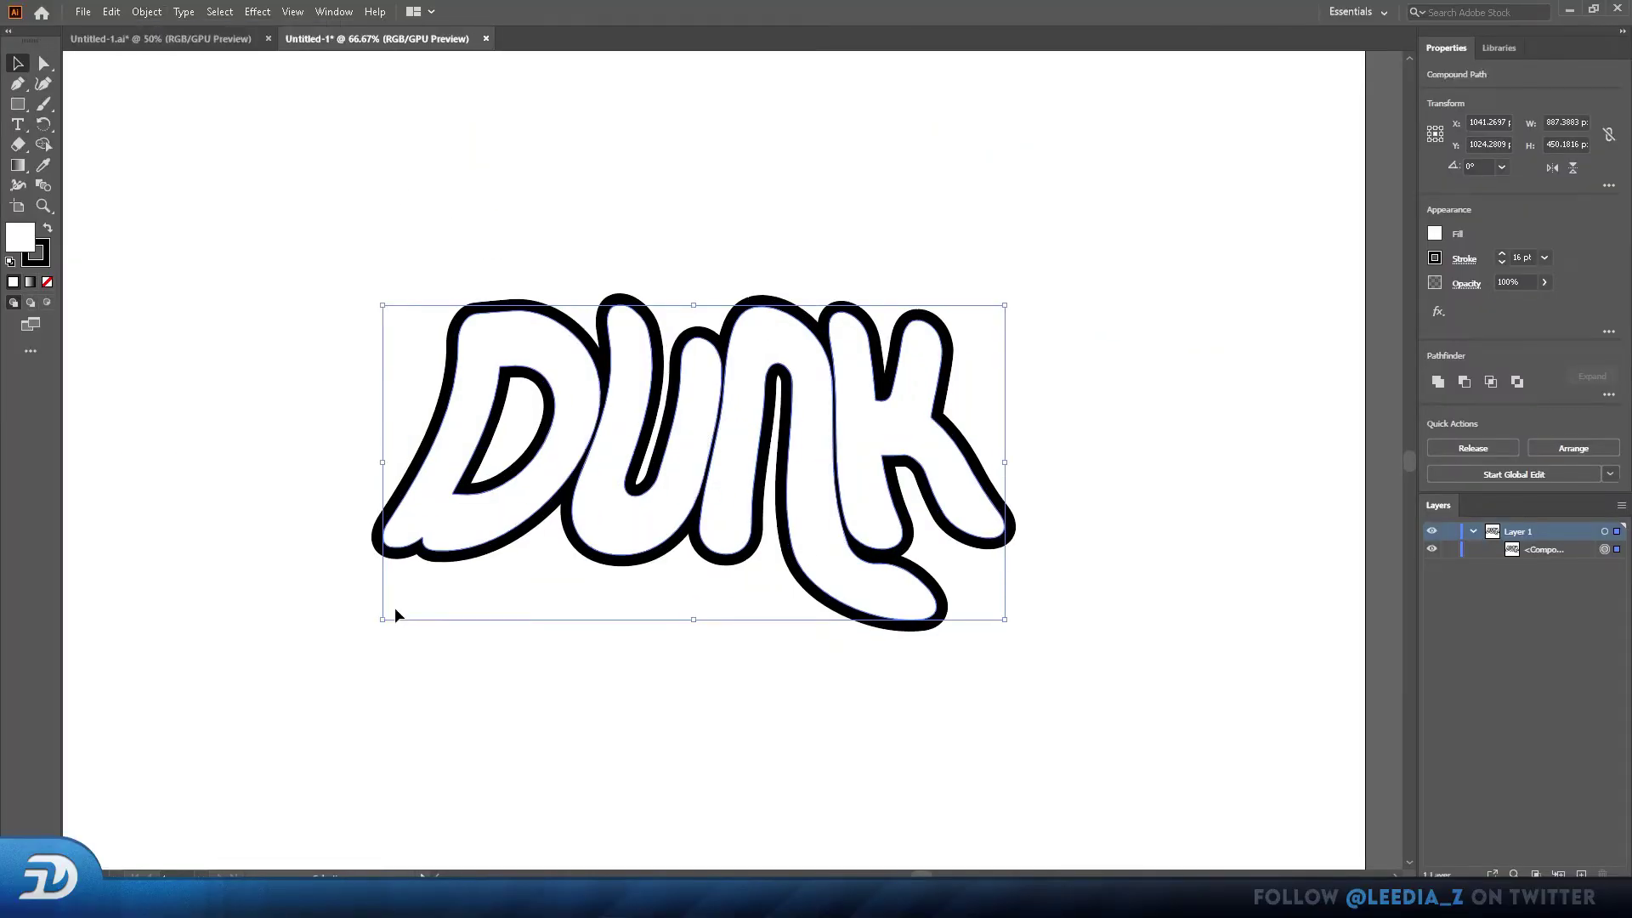
- Reshape the D and K inner openings, then Alt-drag an offset copy of DUNK downward
{"action": "left_click", "coordinate": [1090, 437]}
{"action": "scroll", "coordinate": [1036, 600], "scroll_direction": "down", "scroll_amount": 1}
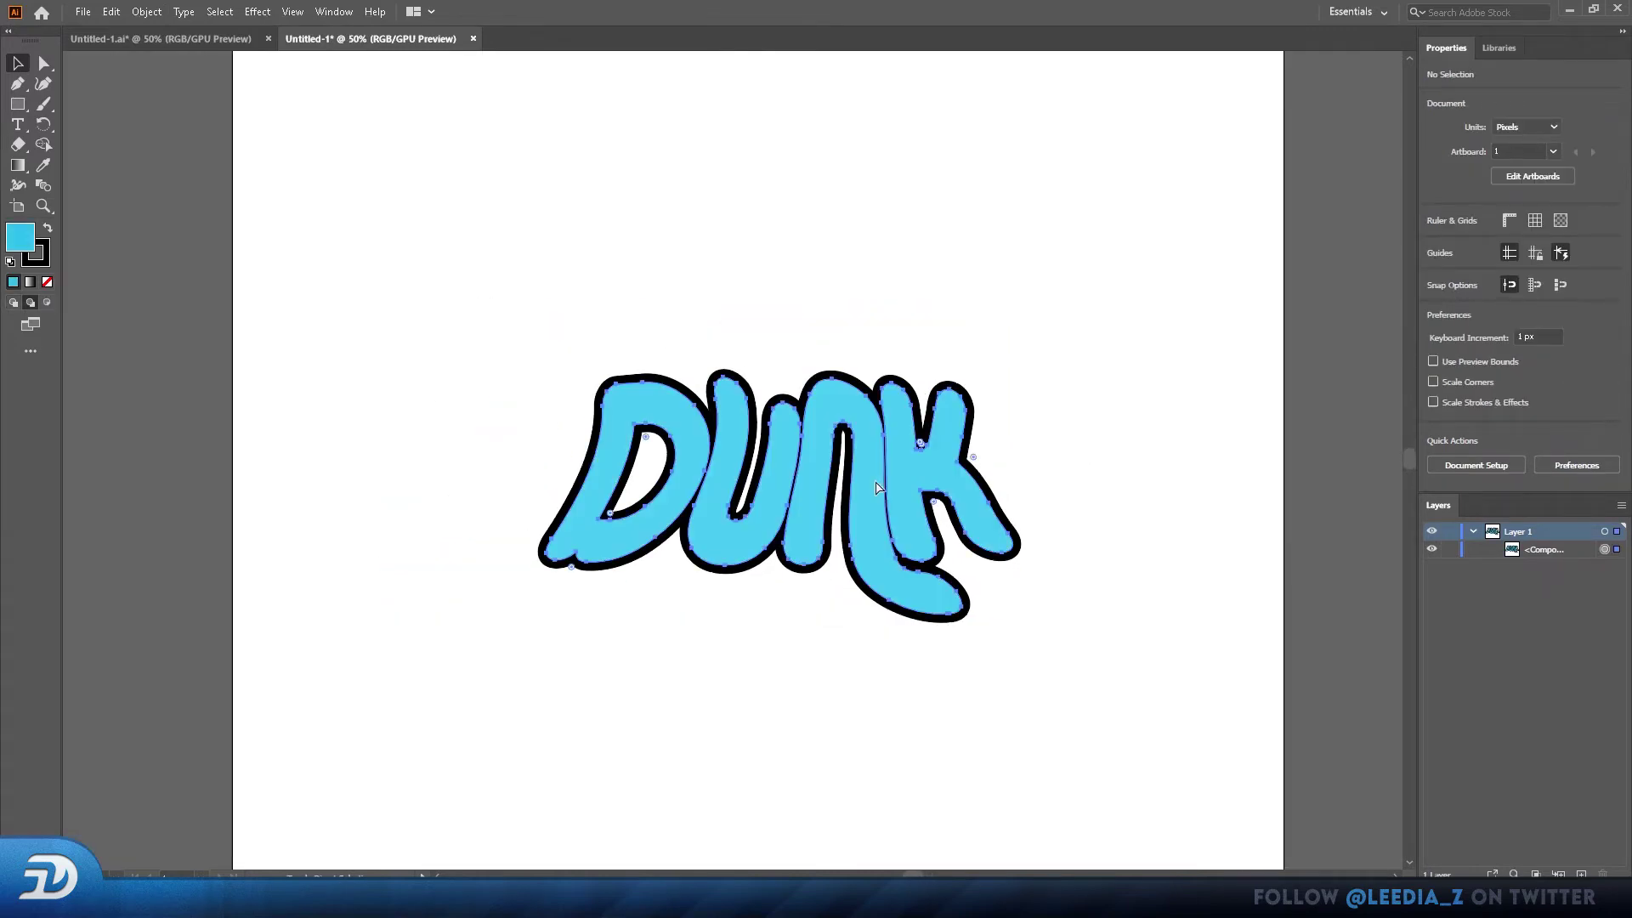
{"action": "left_click", "coordinate": [878, 487]}
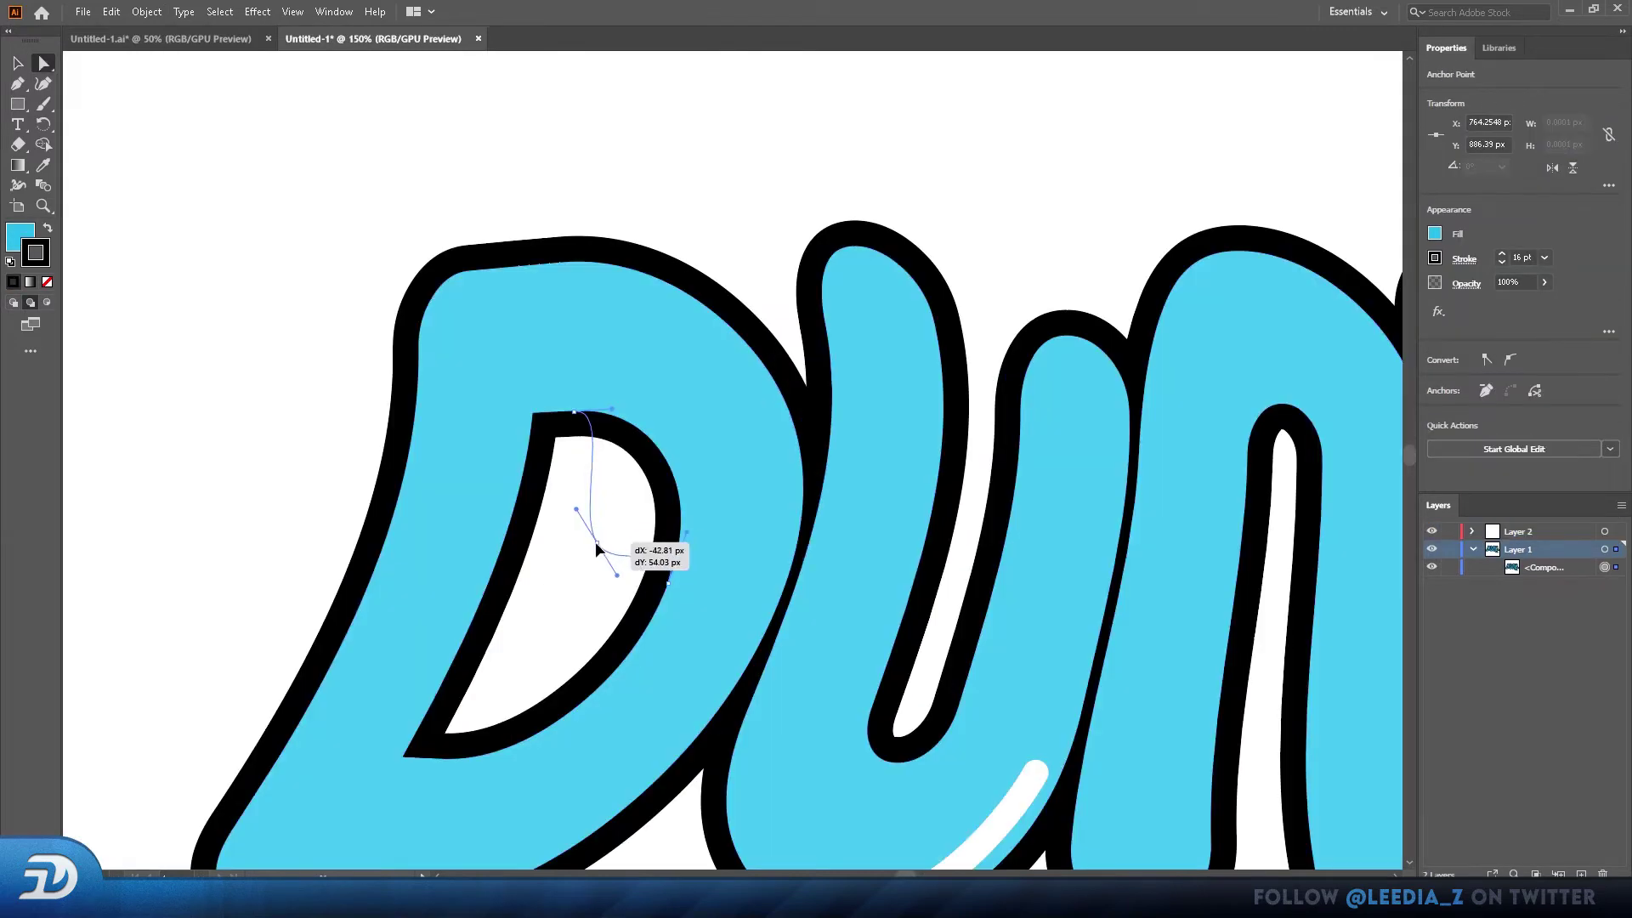
{"action": "left_click_drag", "start_coordinate": [593, 539], "coordinate": [566, 430]}
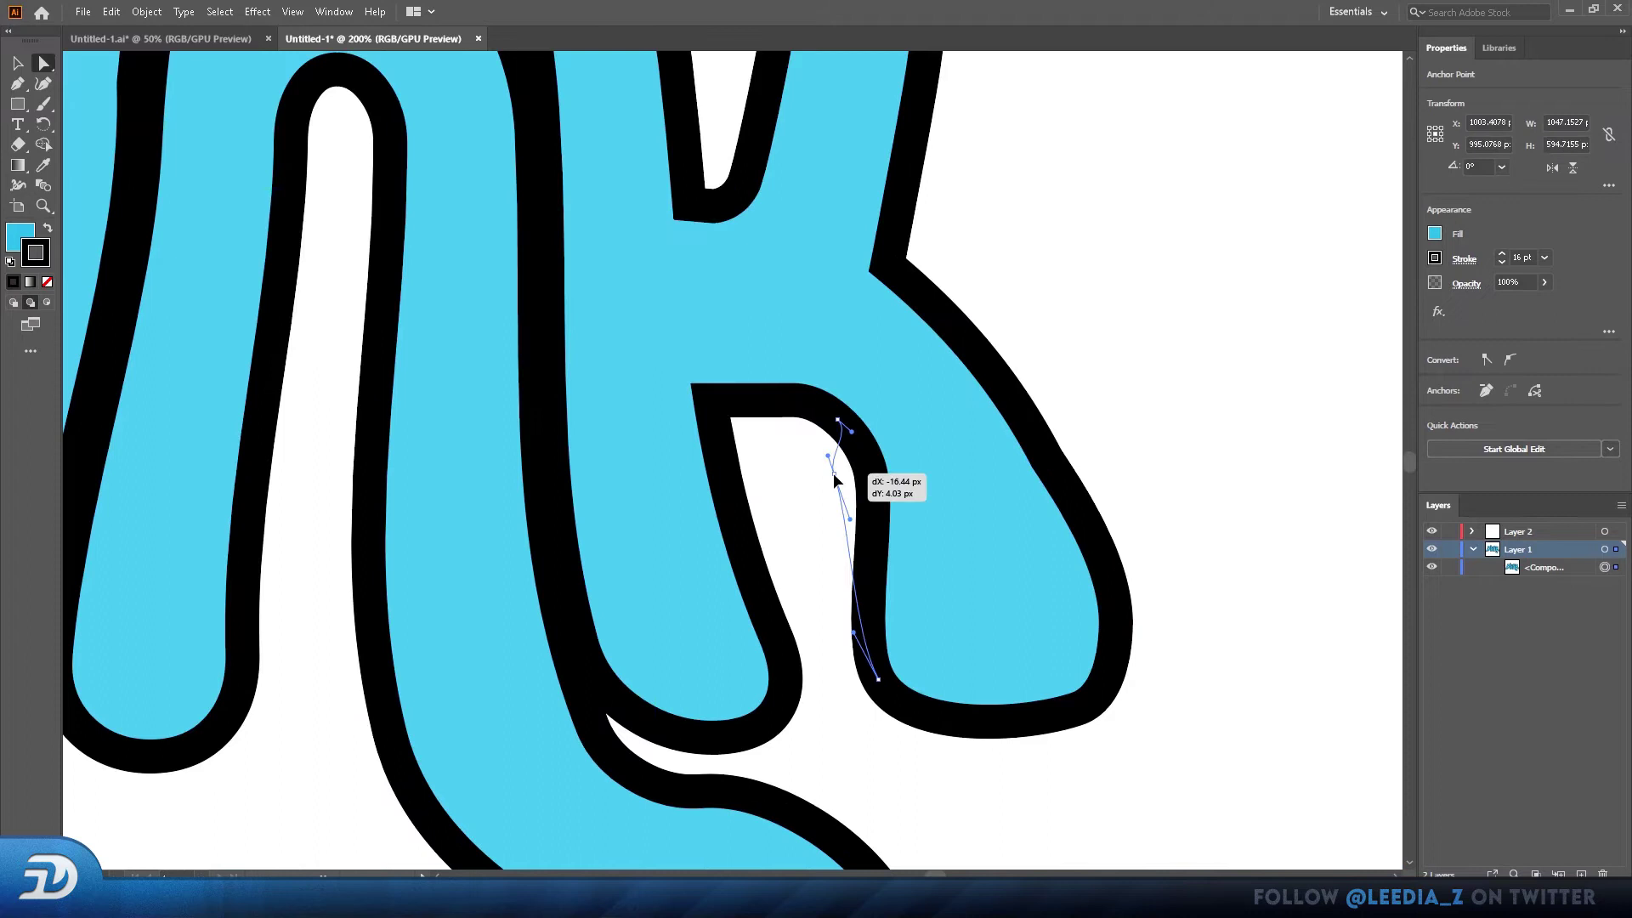
{"action": "left_click_drag", "start_coordinate": [838, 473], "coordinate": [812, 408]}
{"action": "key", "text": "v"}
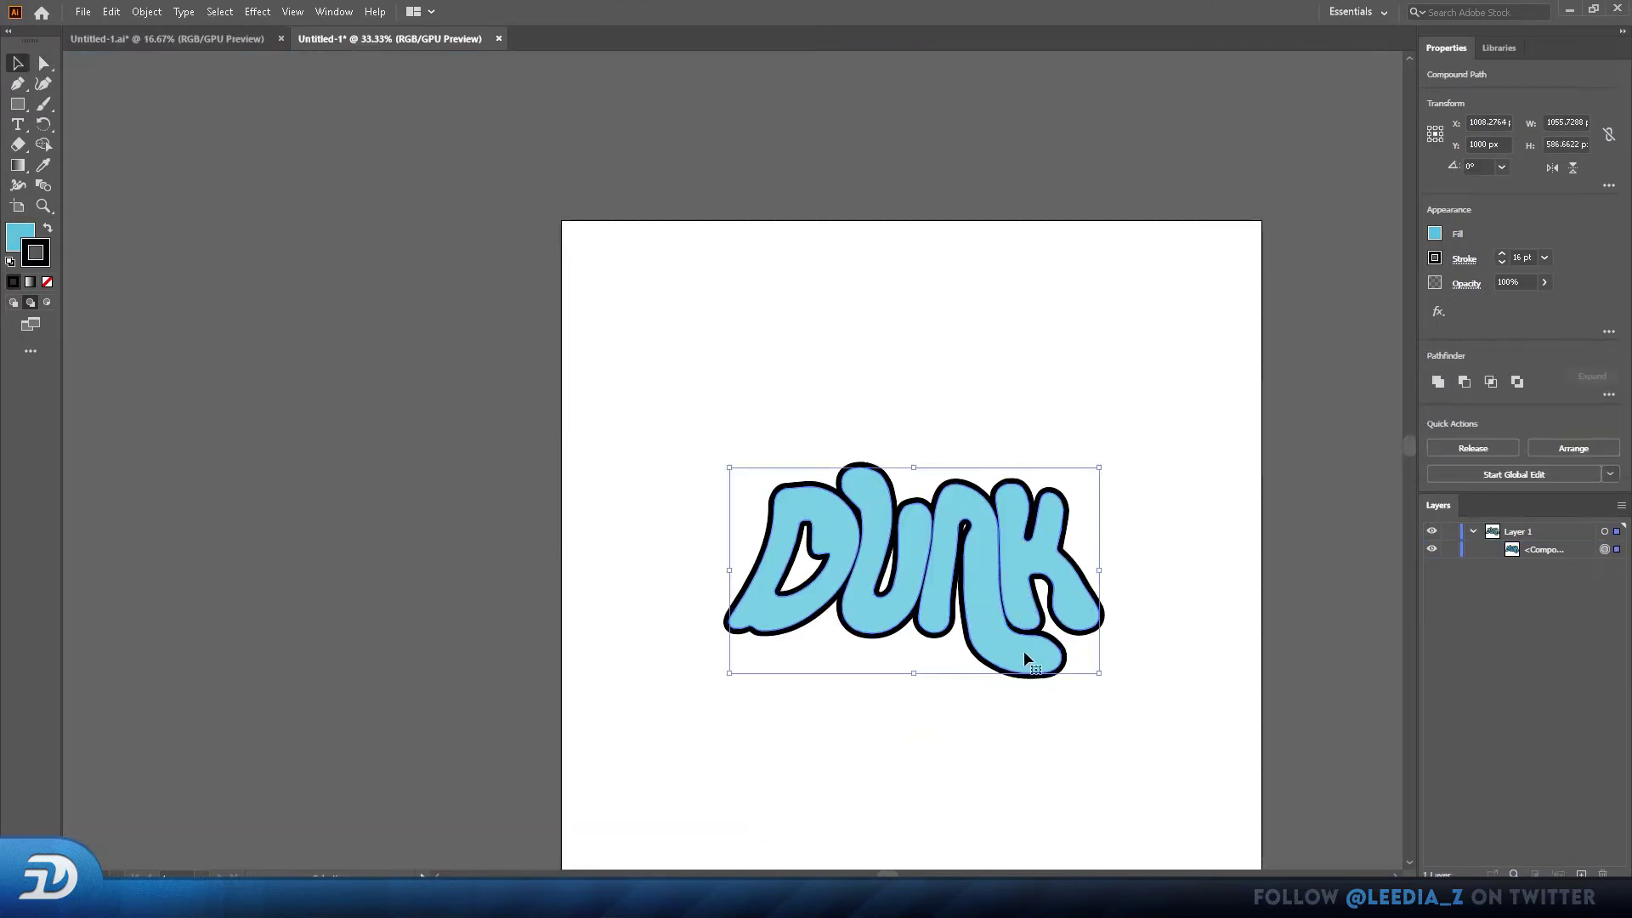
{"action": "left_click_drag", "start_coordinate": [903, 572], "coordinate": [904, 586]}
- Fill the offset back copy solid black and deselect to view the drop shadow
{"action": "scroll", "coordinate": [1008, 629], "scroll_direction": "up", "scroll_amount": 1}
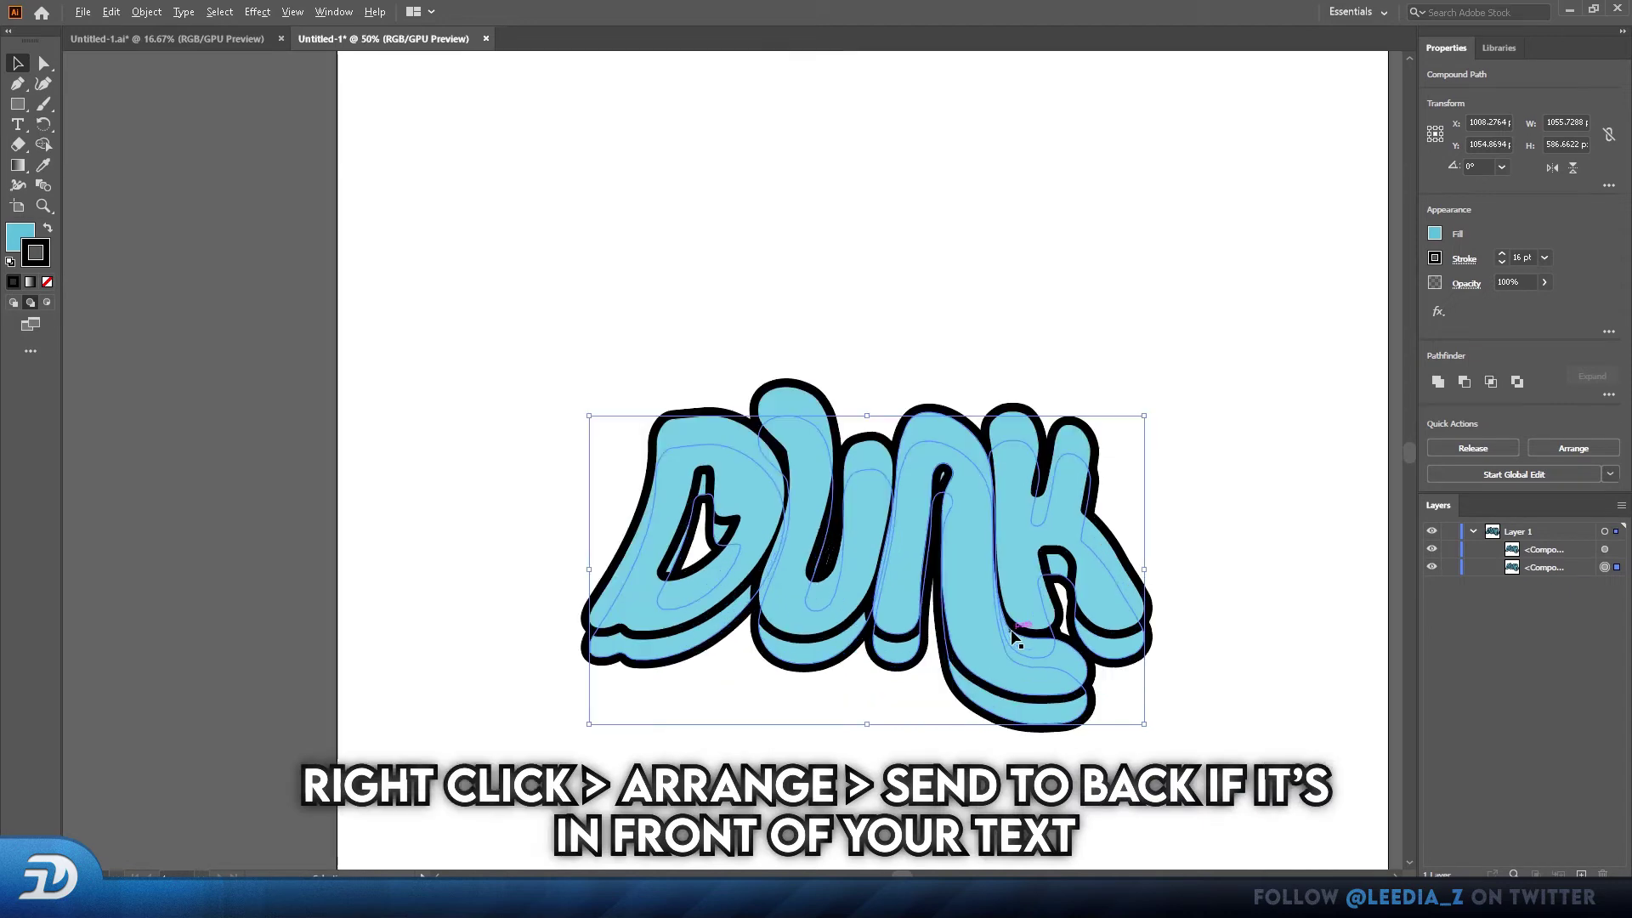
{"action": "left_click", "coordinate": [1440, 257]}
{"action": "left_click", "coordinate": [1287, 294]}
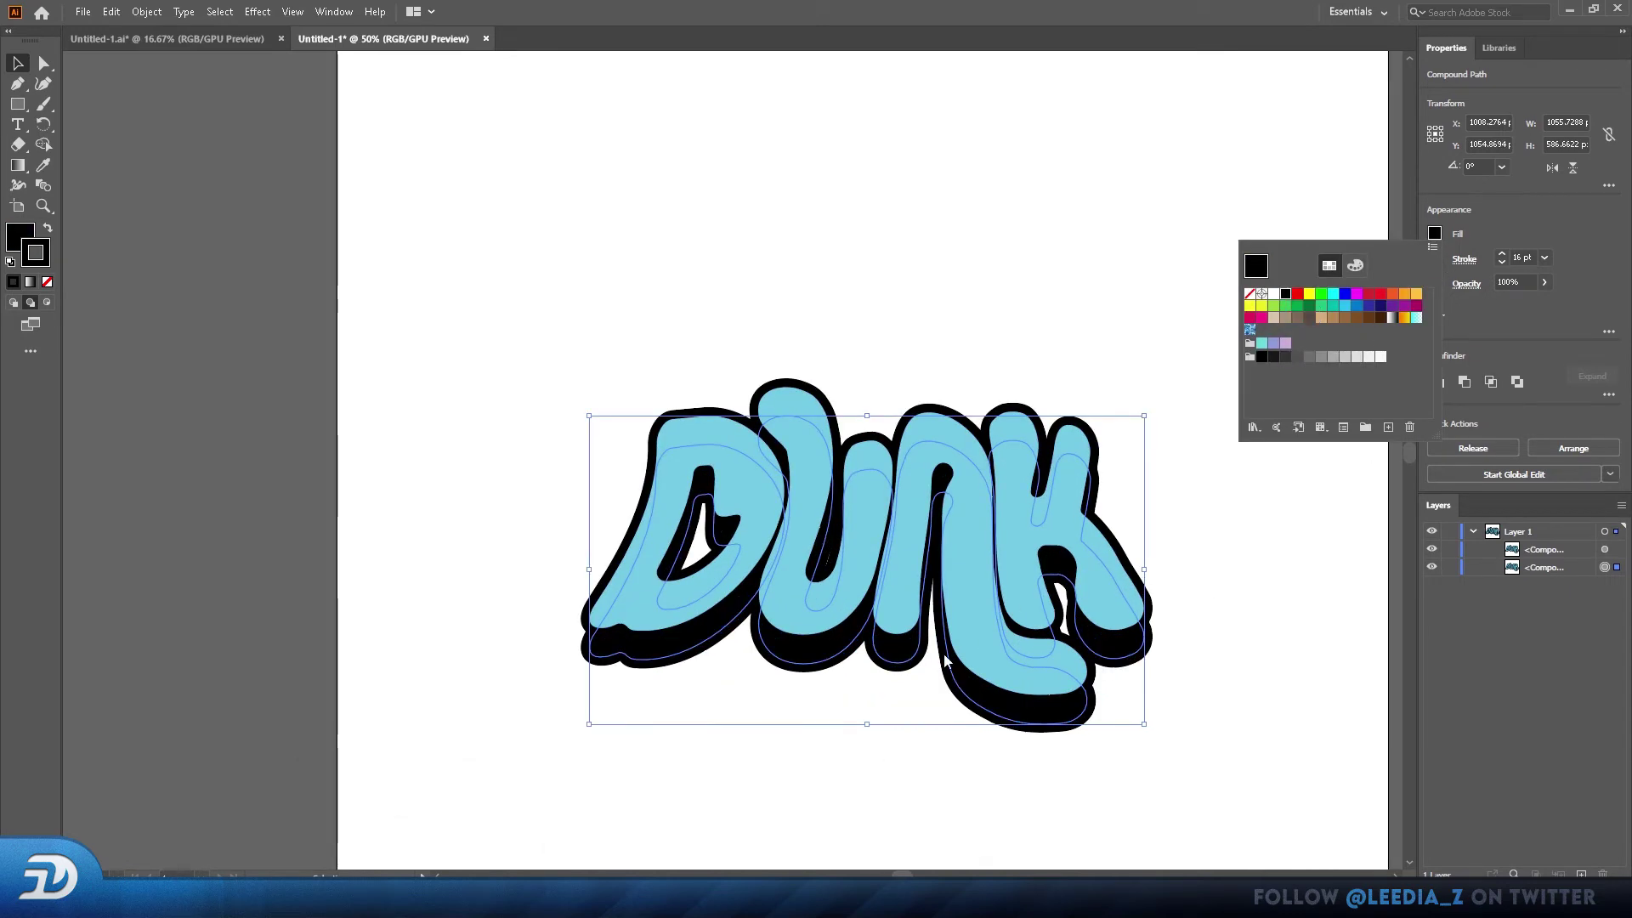
{"action": "left_click", "coordinate": [1144, 797]}
{"action": "left_click", "coordinate": [1267, 504]}
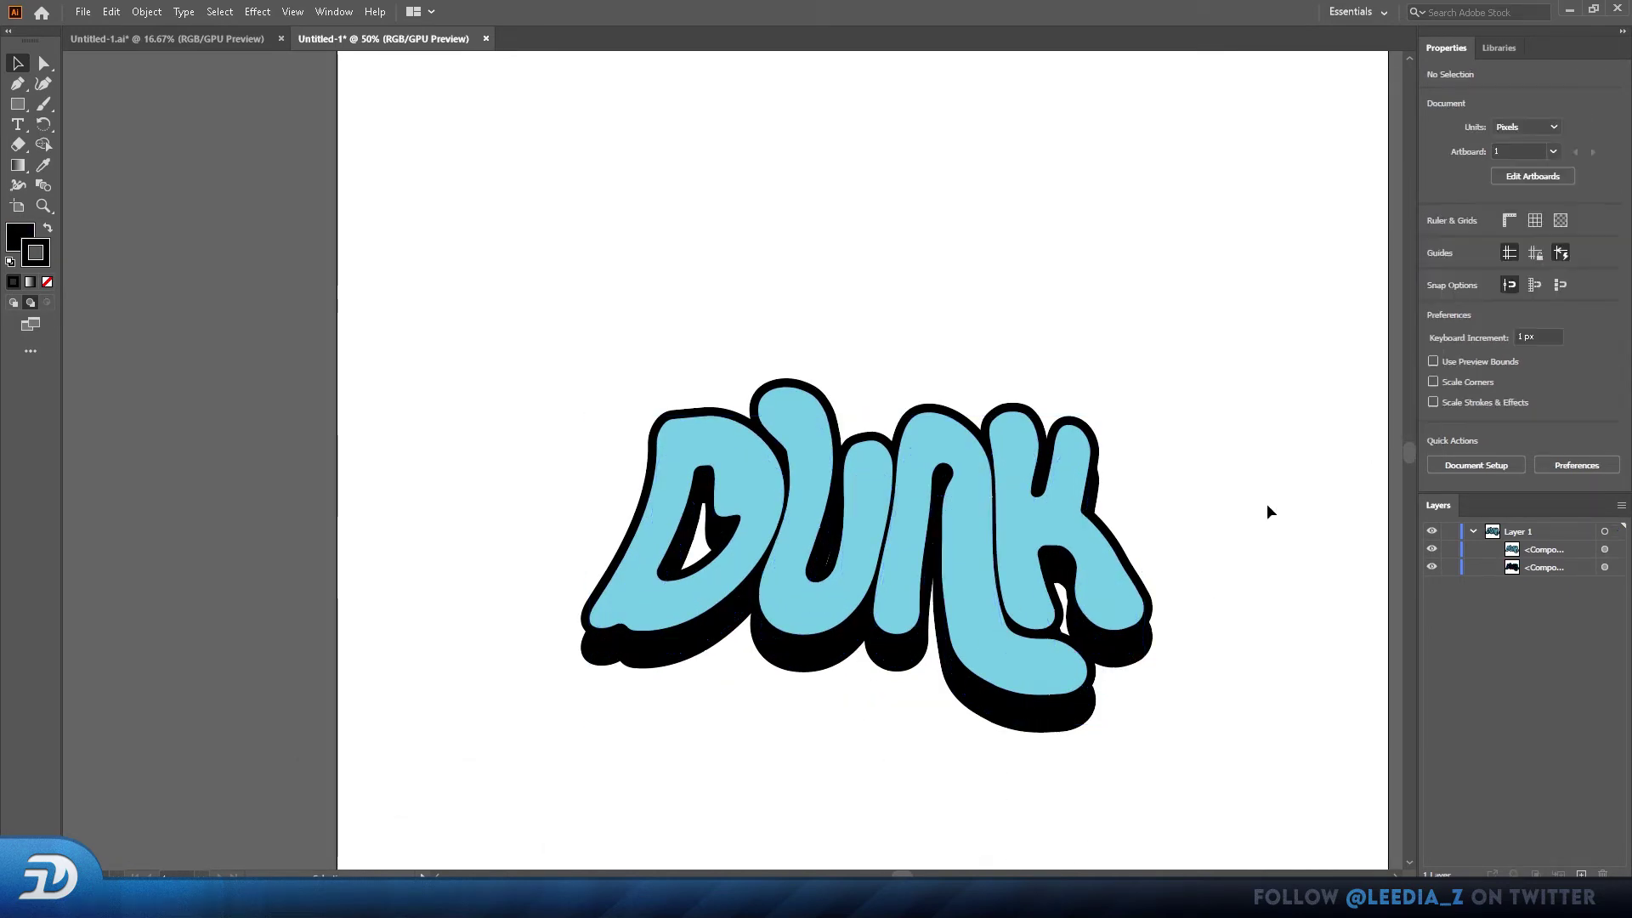
{"action": "scroll", "coordinate": [930, 500], "scroll_direction": "down", "scroll_amount": 1}
{"action": "left_click", "coordinate": [989, 651]}
{"action": "left_click", "coordinate": [1002, 717]}
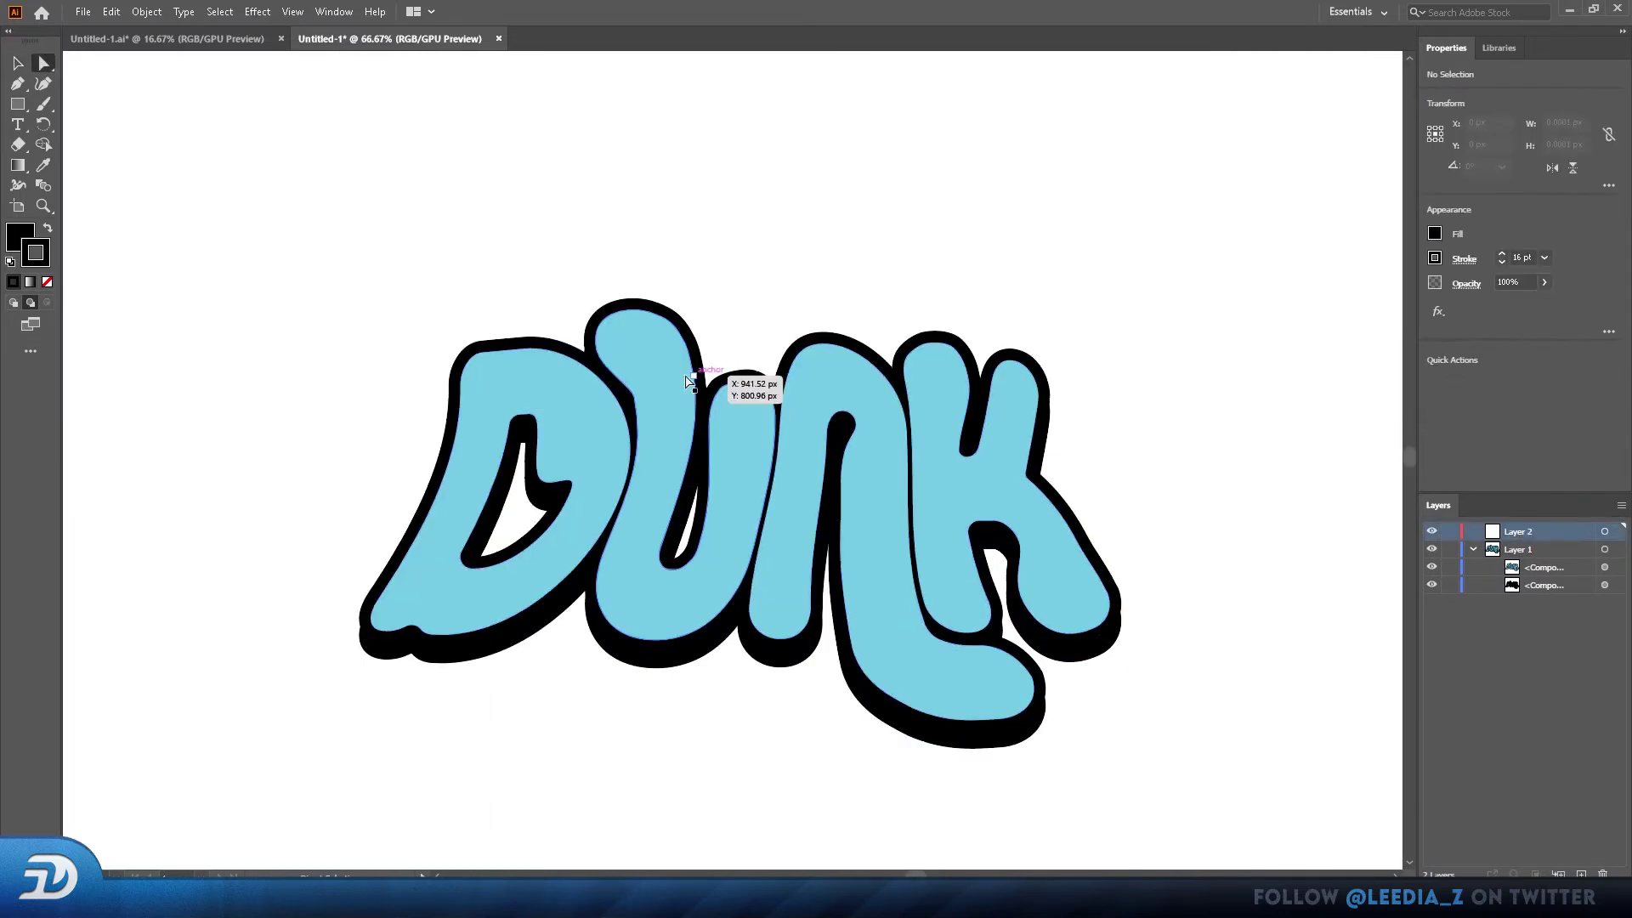
- Draw a no-fill curved highlight stroke along the D's lower edge with the Pen
{"action": "key", "text": "p"}
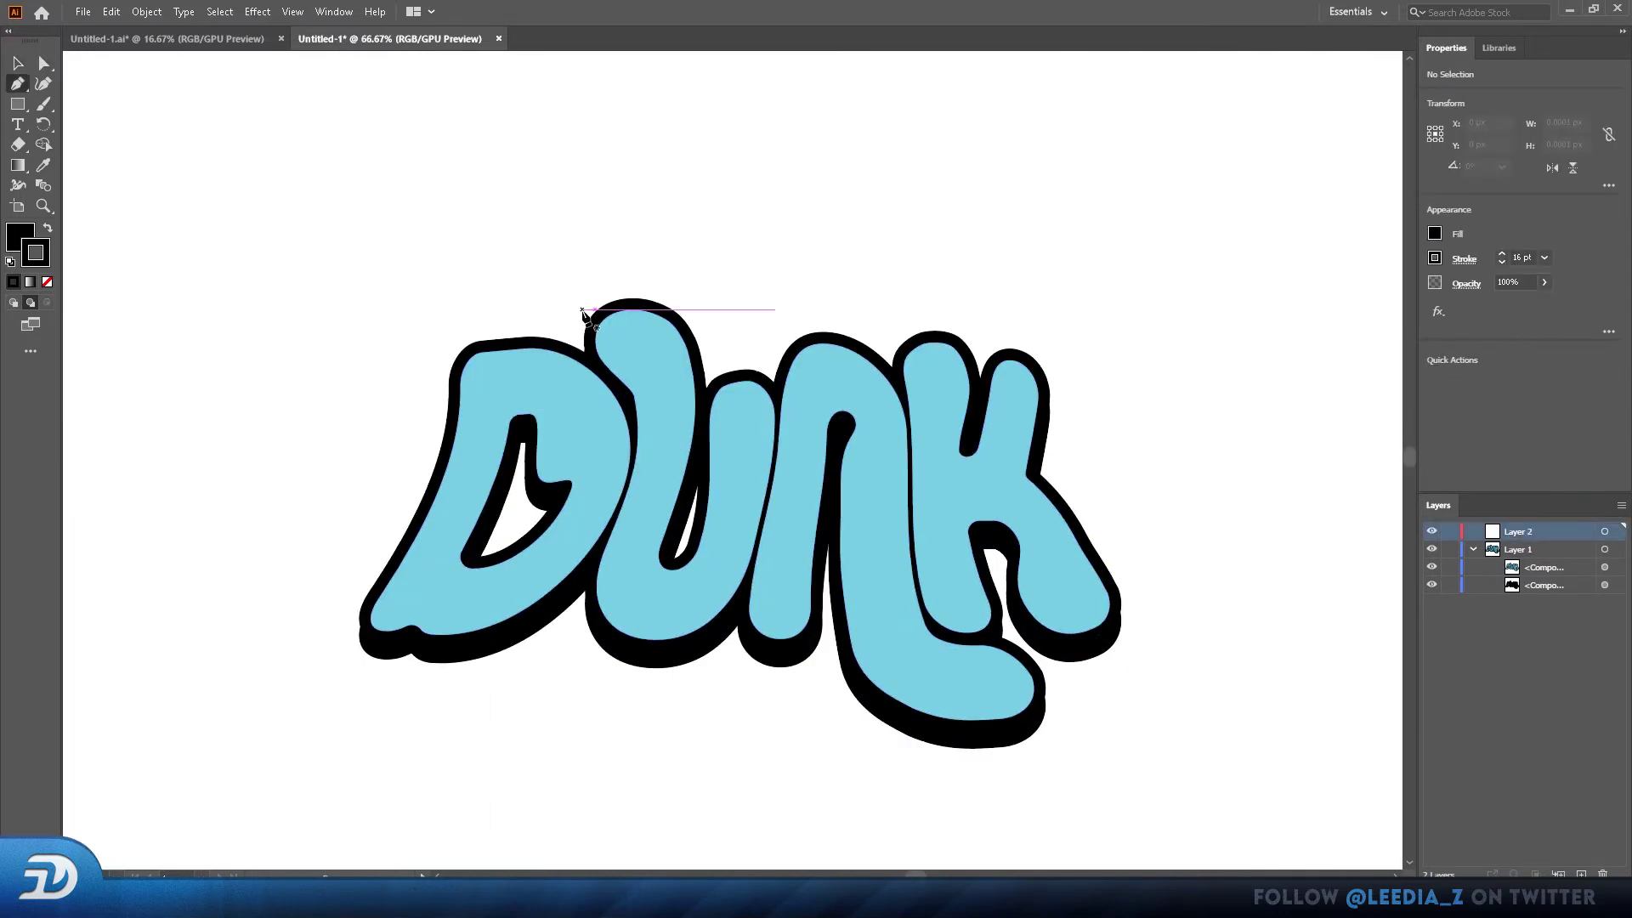
{"action": "left_click", "coordinate": [14, 242]}
{"action": "left_click", "coordinate": [47, 282]}
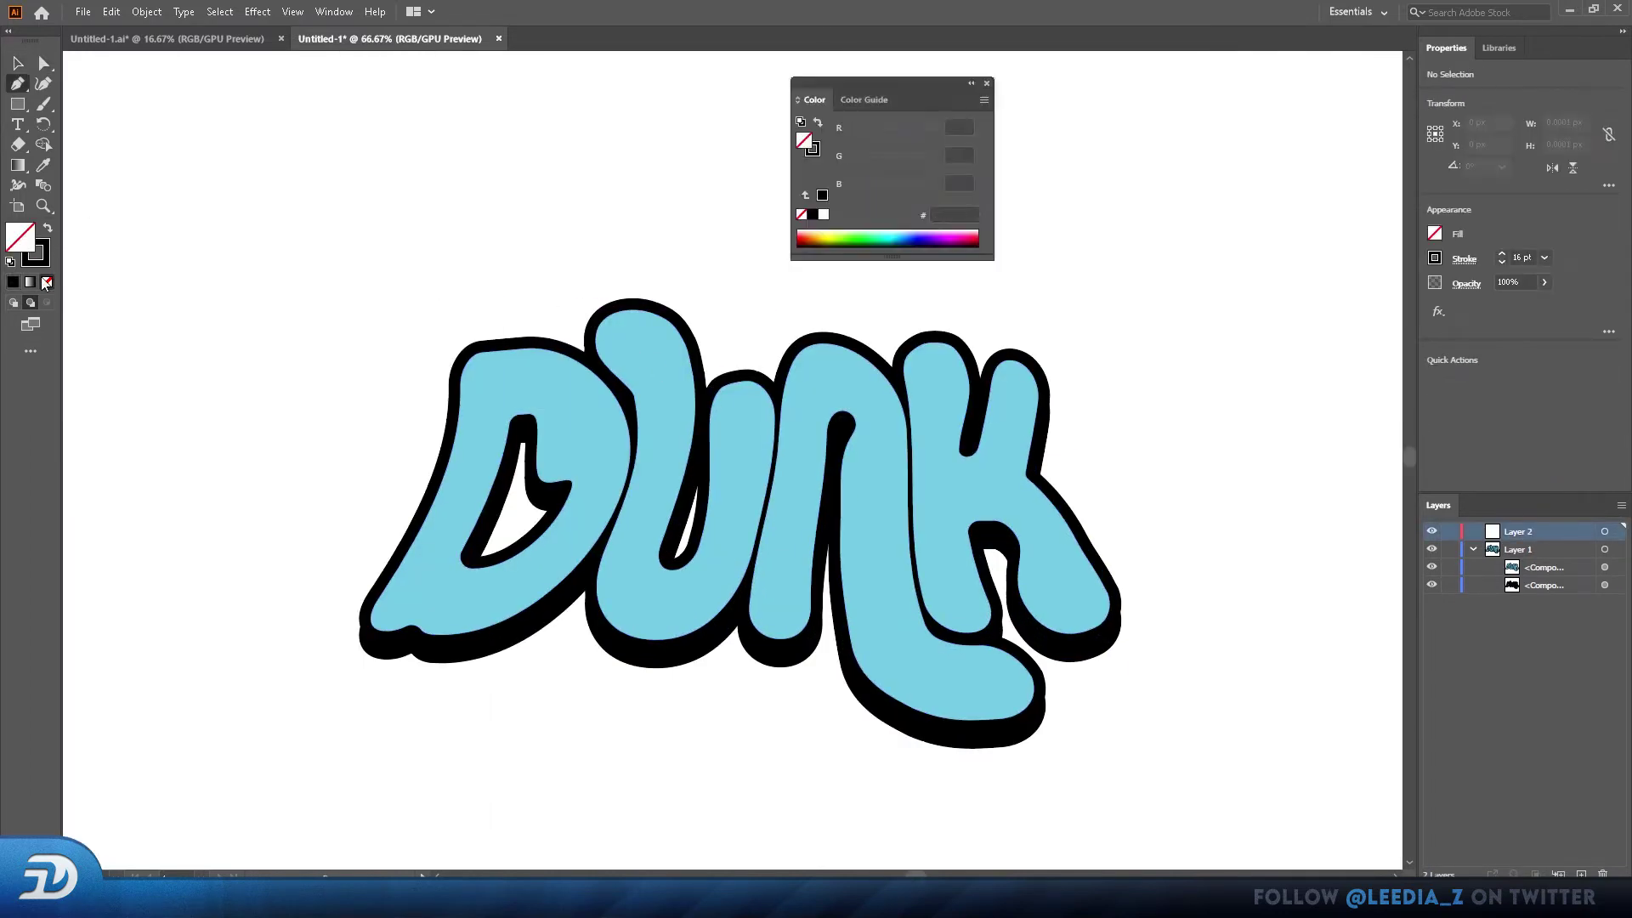
{"action": "left_click", "coordinate": [44, 262]}
{"action": "scroll", "coordinate": [521, 612], "scroll_direction": "up", "scroll_amount": 3}
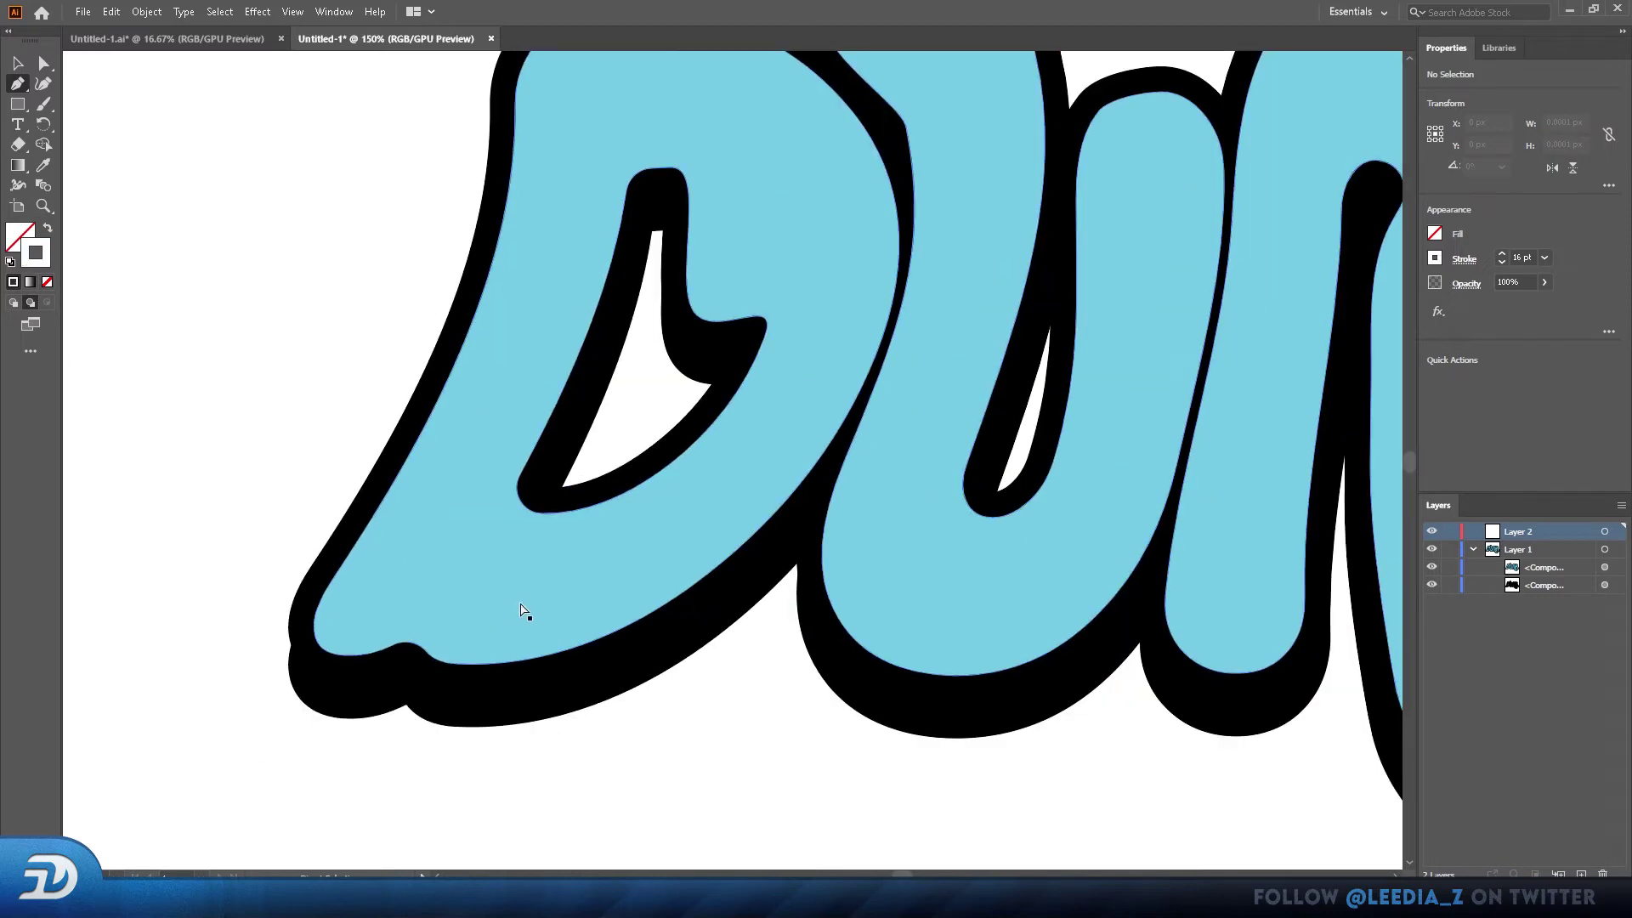
{"action": "left_click_drag", "start_coordinate": [322, 587], "coordinate": [375, 599]}
{"action": "left_click_drag", "start_coordinate": [561, 490], "coordinate": [617, 442]}
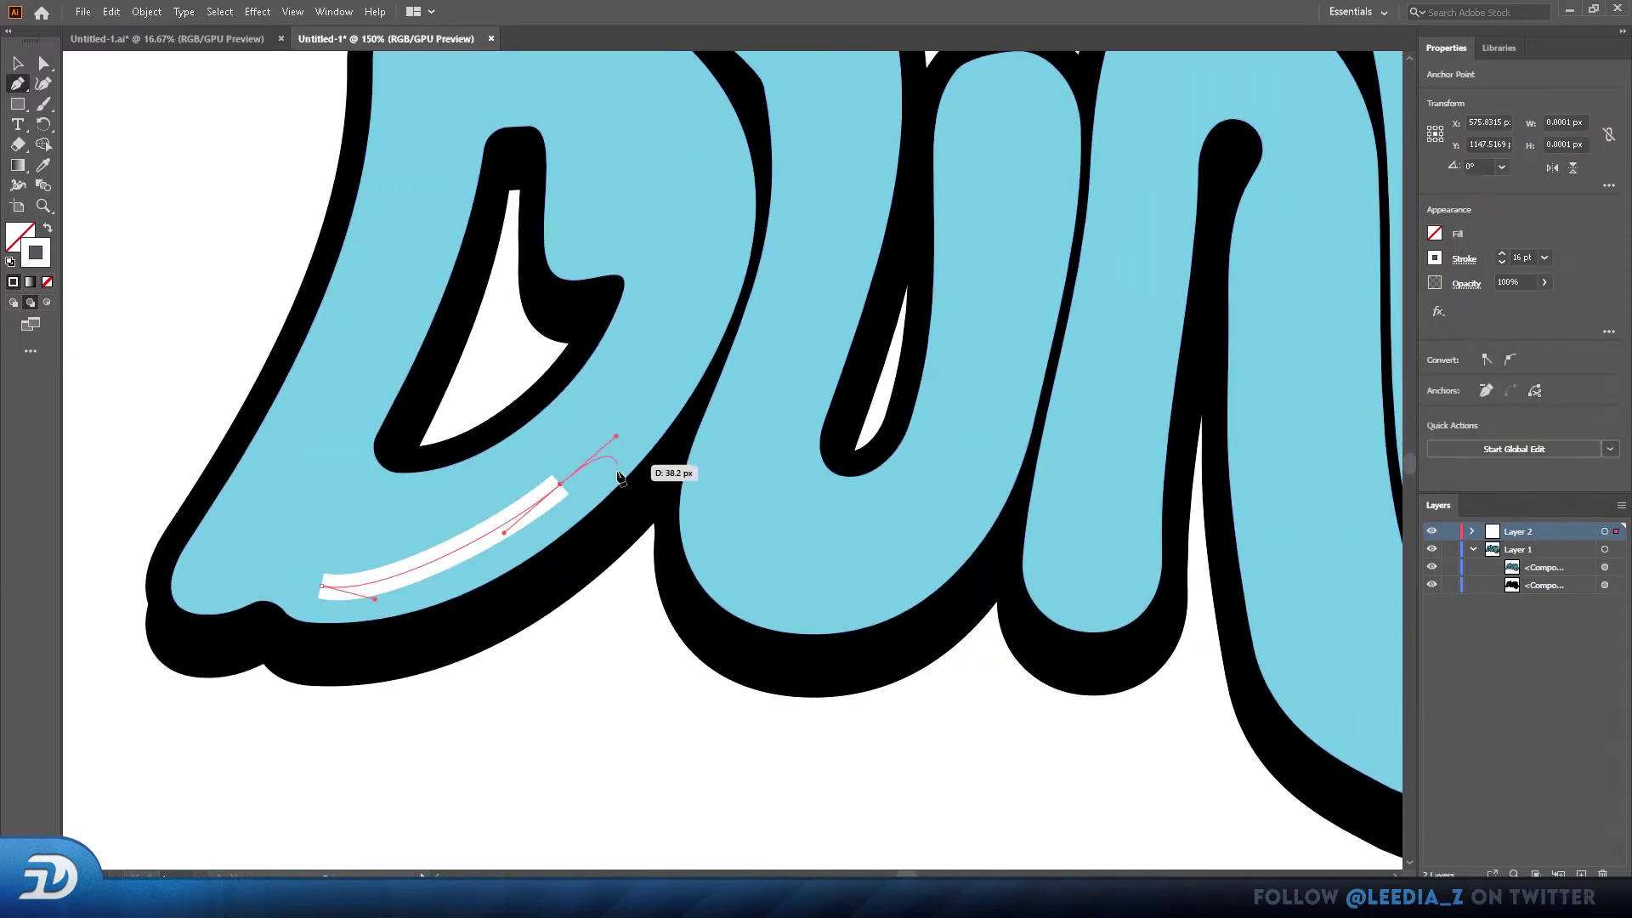
{"action": "scroll", "coordinate": [617, 467], "scroll_direction": "down", "scroll_amount": 5}
{"action": "scroll", "coordinate": [510, 510], "scroll_direction": "up", "scroll_amount": 3}
- Give the highlight strokes round caps and draw a curved highlight along the K's tip
{"action": "left_click", "coordinate": [1464, 258]}
{"action": "left_click", "coordinate": [1376, 306]}
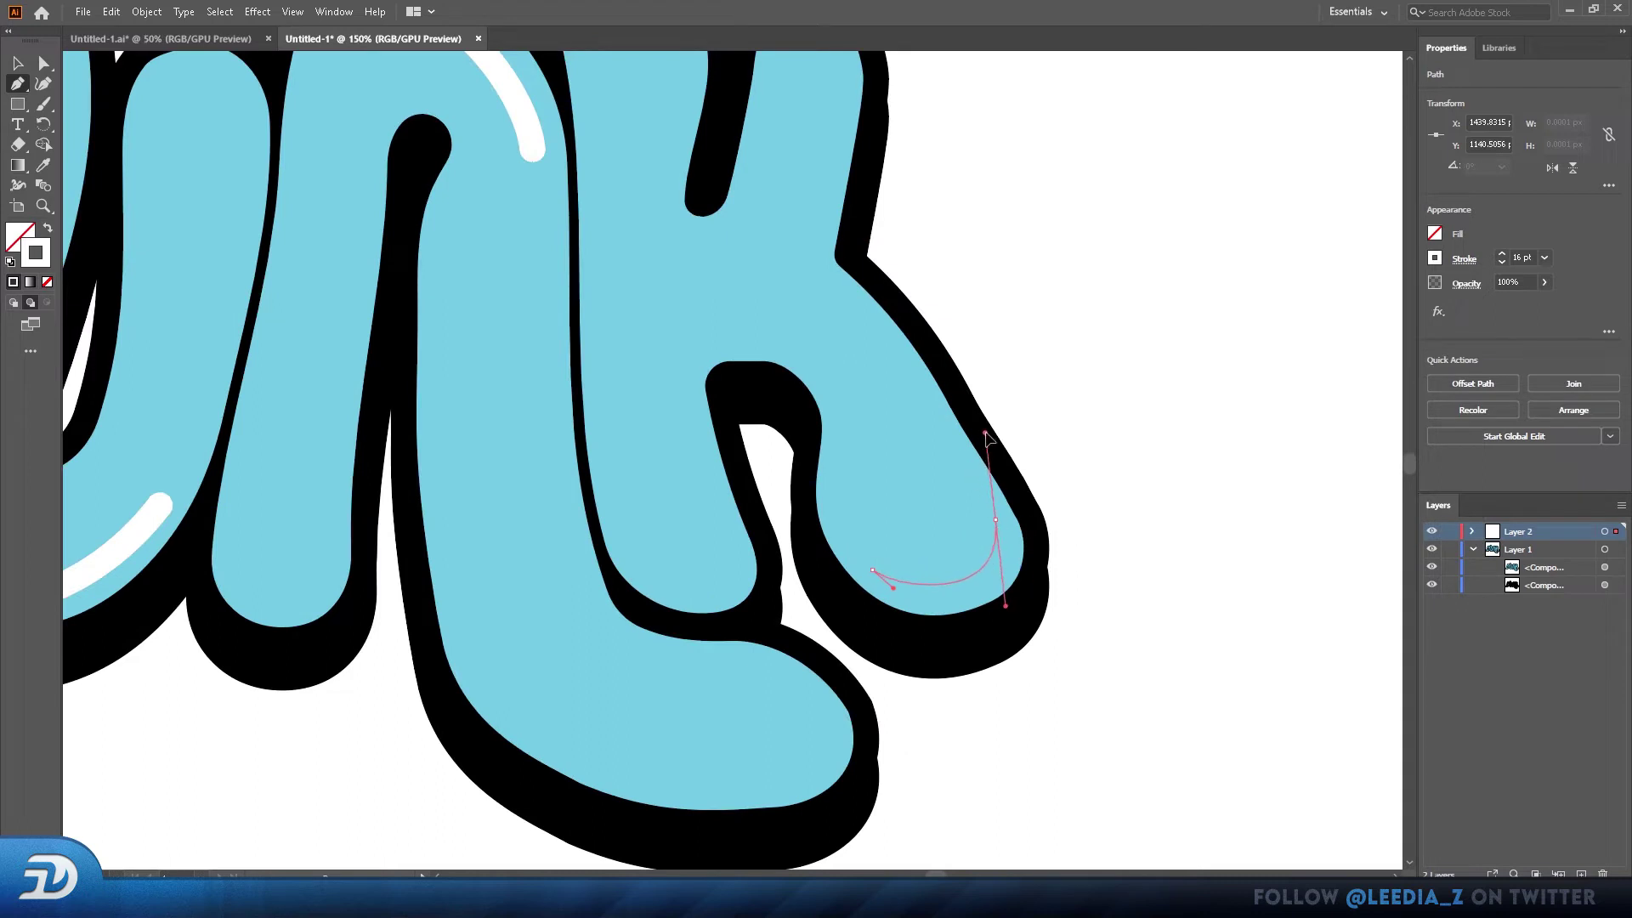
{"action": "left_click_drag", "start_coordinate": [986, 432], "coordinate": [978, 427]}
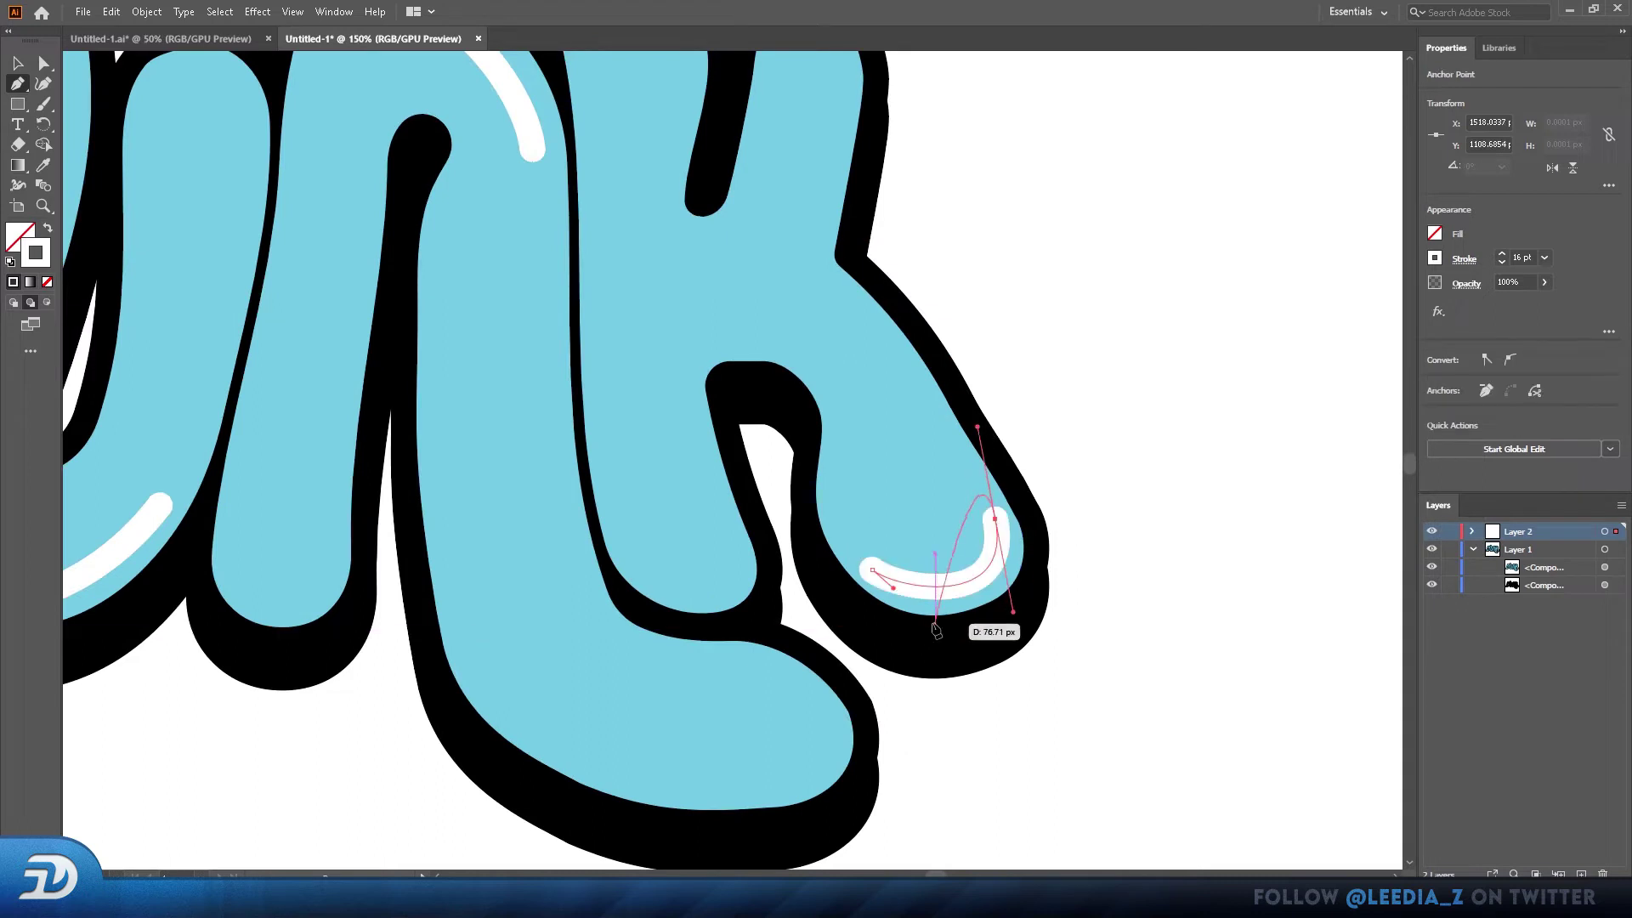
{"action": "left_click_drag", "start_coordinate": [873, 571], "coordinate": [873, 561]}
{"action": "left_click_drag", "start_coordinate": [894, 580], "coordinate": [896, 589]}
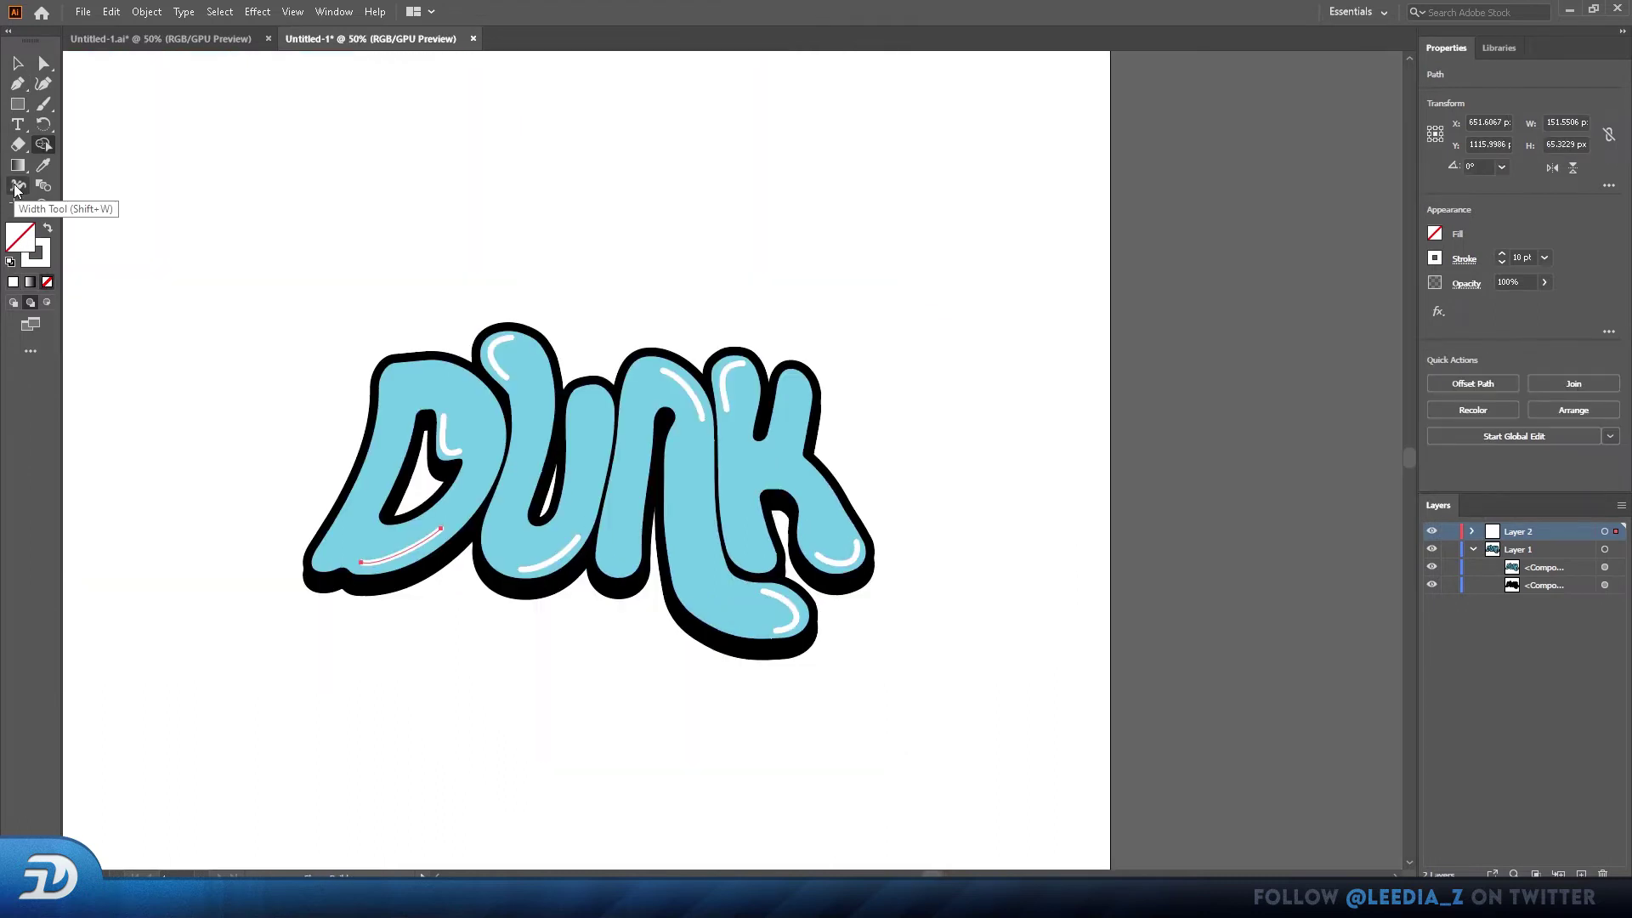
- Taper the highlight ends to points with the Width Tool and adjust the FishEye vertical distortion
{"action": "left_click", "coordinate": [17, 187]}
{"action": "scroll", "coordinate": [385, 576], "scroll_direction": "up", "scroll_amount": 3}
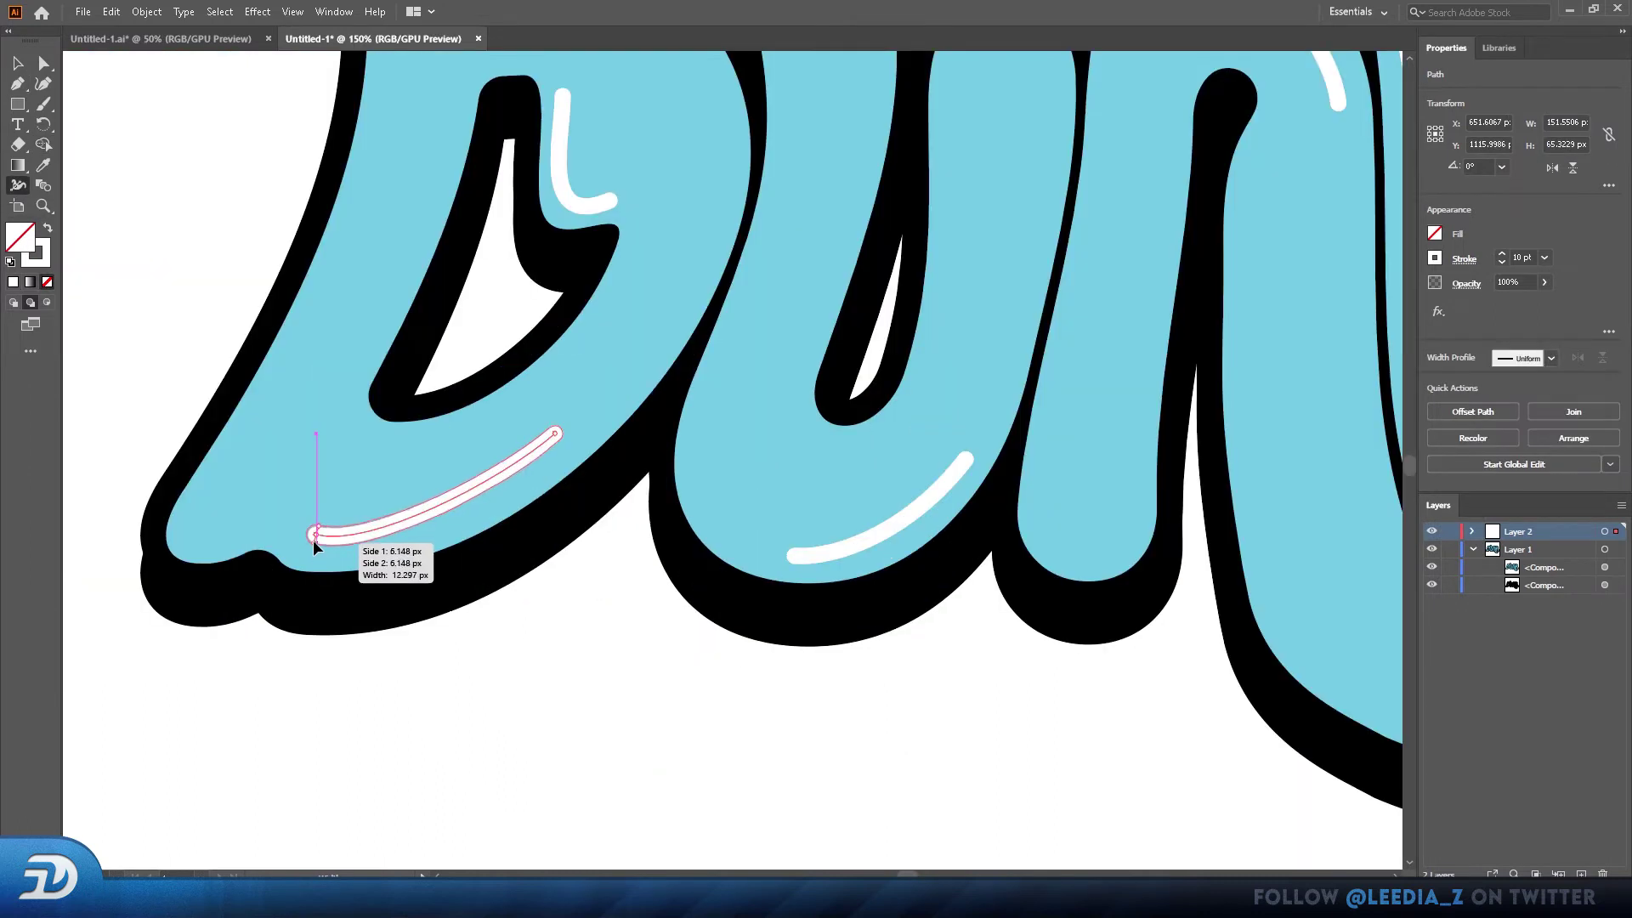
{"action": "left_click_drag", "start_coordinate": [312, 536], "coordinate": [312, 534]}
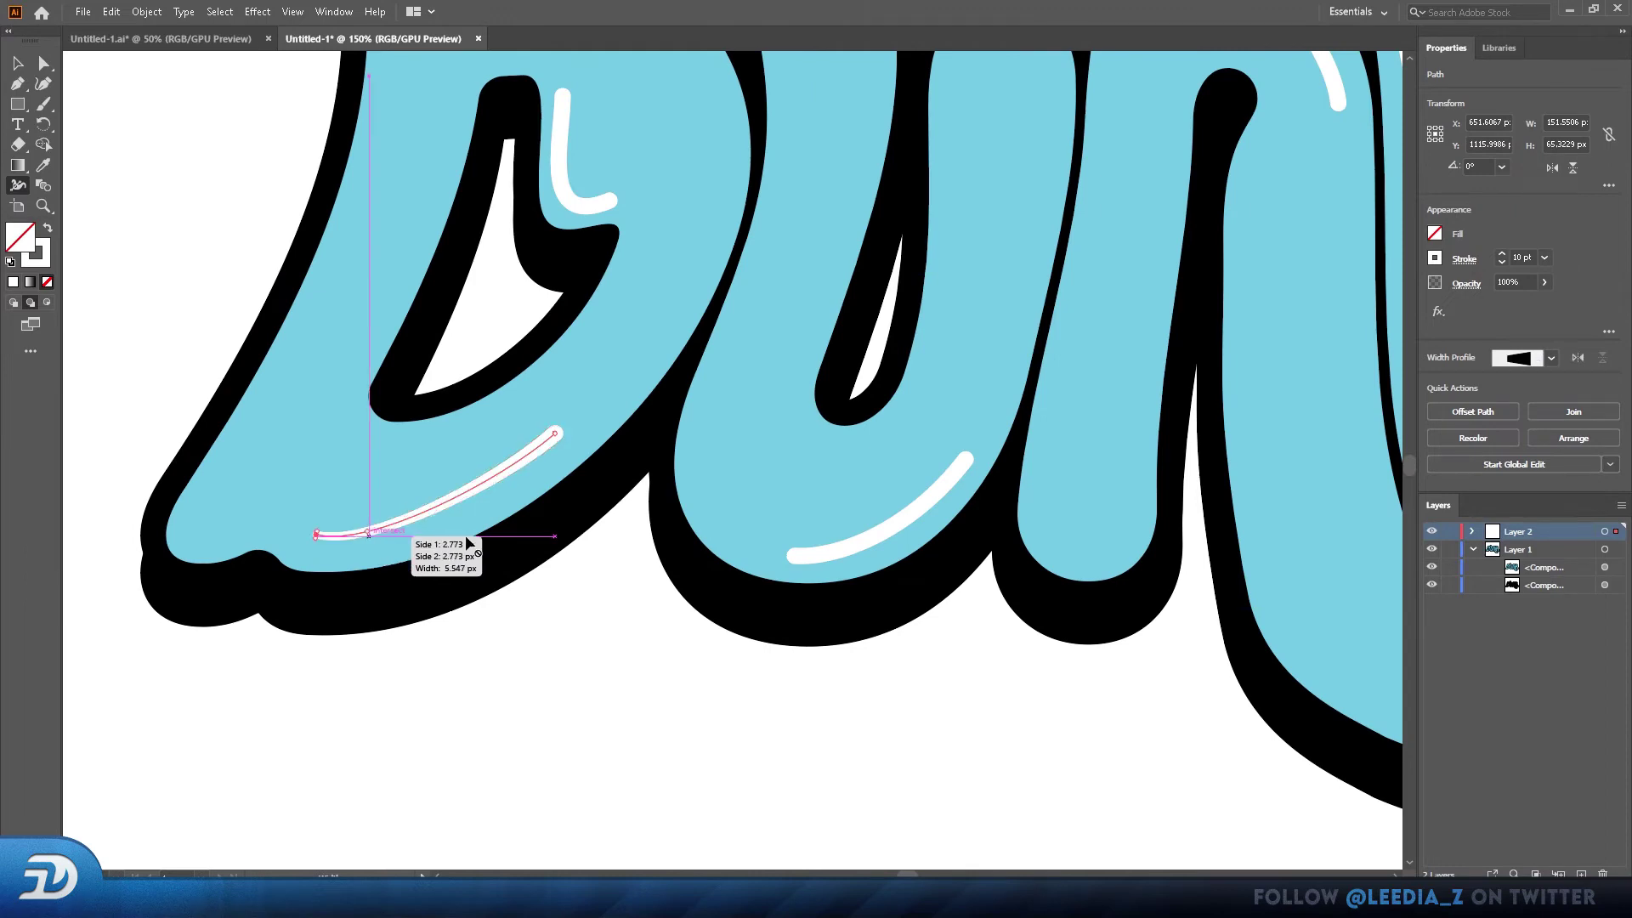
{"action": "left_click_drag", "start_coordinate": [540, 342], "coordinate": [538, 338]}
{"action": "left_click_drag", "start_coordinate": [583, 354], "coordinate": [581, 348]}
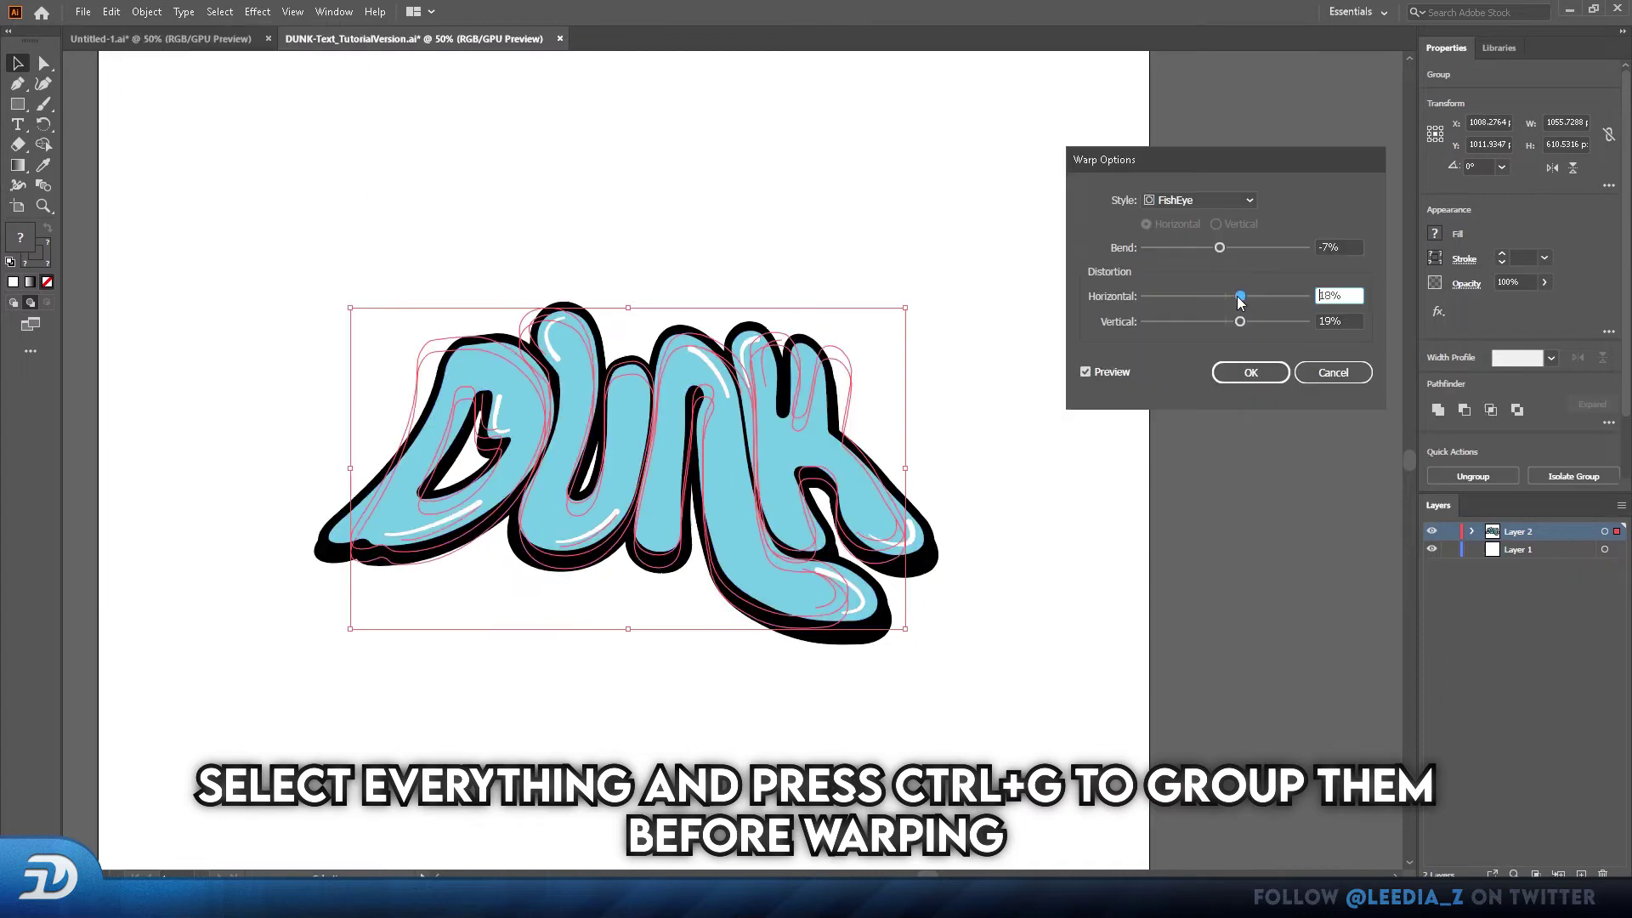
{"action": "left_click_drag", "start_coordinate": [1242, 296], "coordinate": [1241, 327]}
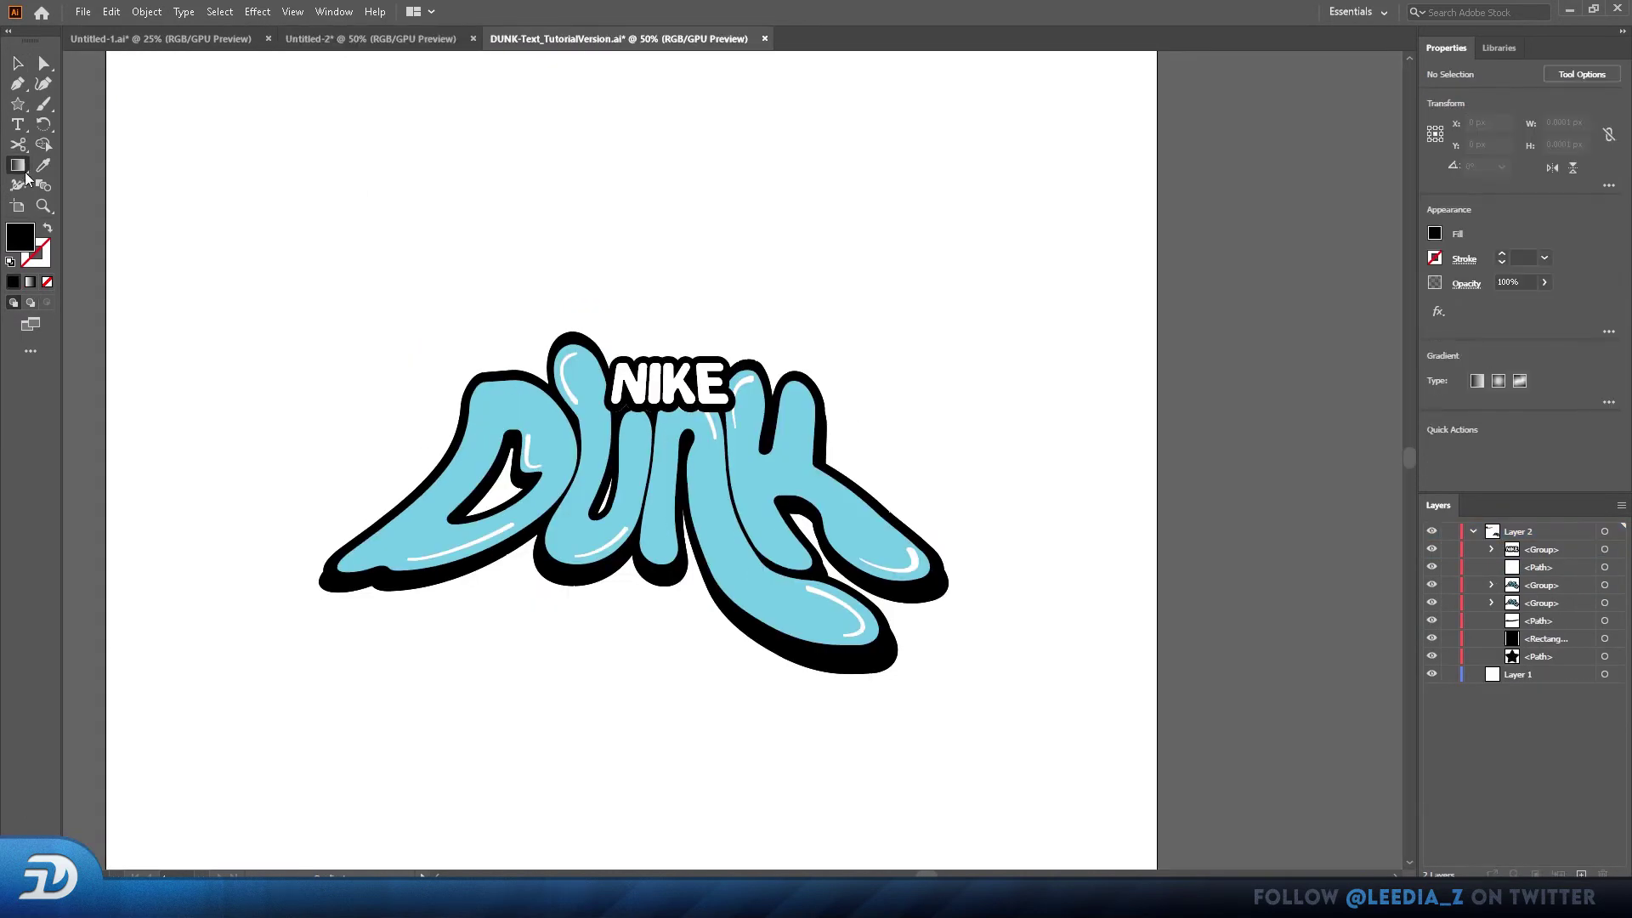
- Fill DUNK with a gradient running vertically from top to bottom of the letters
{"action": "left_click", "coordinate": [408, 536]}
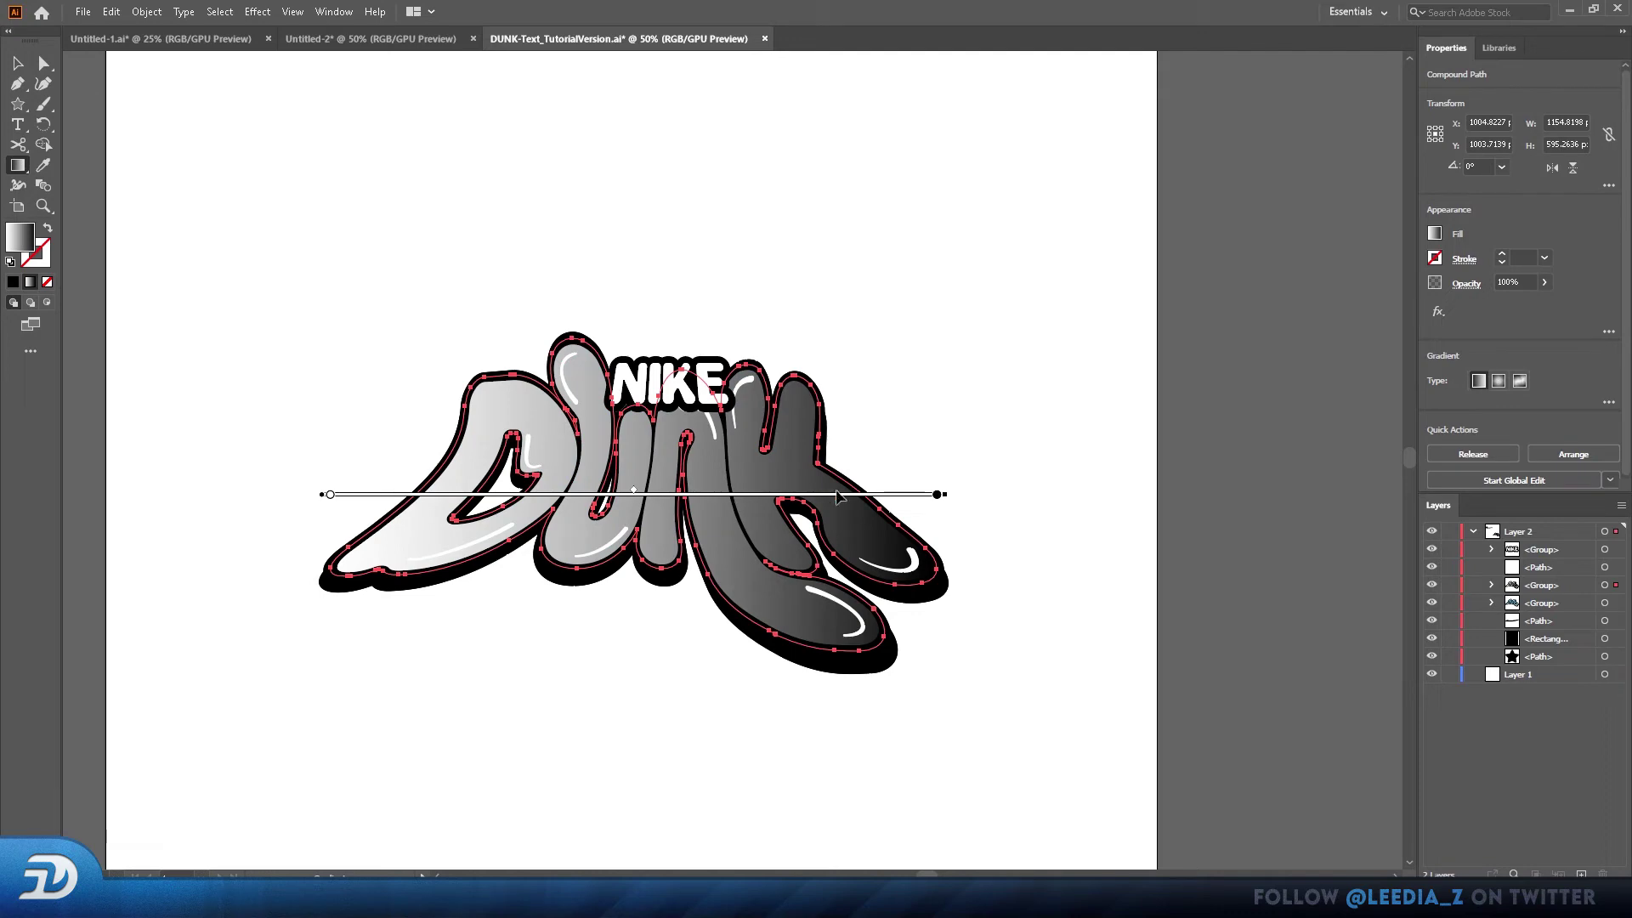
{"action": "mouse_move", "coordinate": [941, 481]}
{"action": "left_mouse_down"}
{"action": "mouse_move", "coordinate": [947, 375]}
{"action": "mouse_move", "coordinate": [729, 164]}
{"action": "mouse_move", "coordinate": [456, 91]}
{"action": "mouse_move", "coordinate": [477, 192]}
{"action": "left_mouse_up"}
{"action": "scroll", "coordinate": [477, 191], "scroll_direction": "down", "scroll_amount": 2}
{"action": "scroll", "coordinate": [553, 246], "scroll_direction": "up", "scroll_amount": 3}
{"action": "left_click_drag", "start_coordinate": [551, 619], "coordinate": [580, 231]}
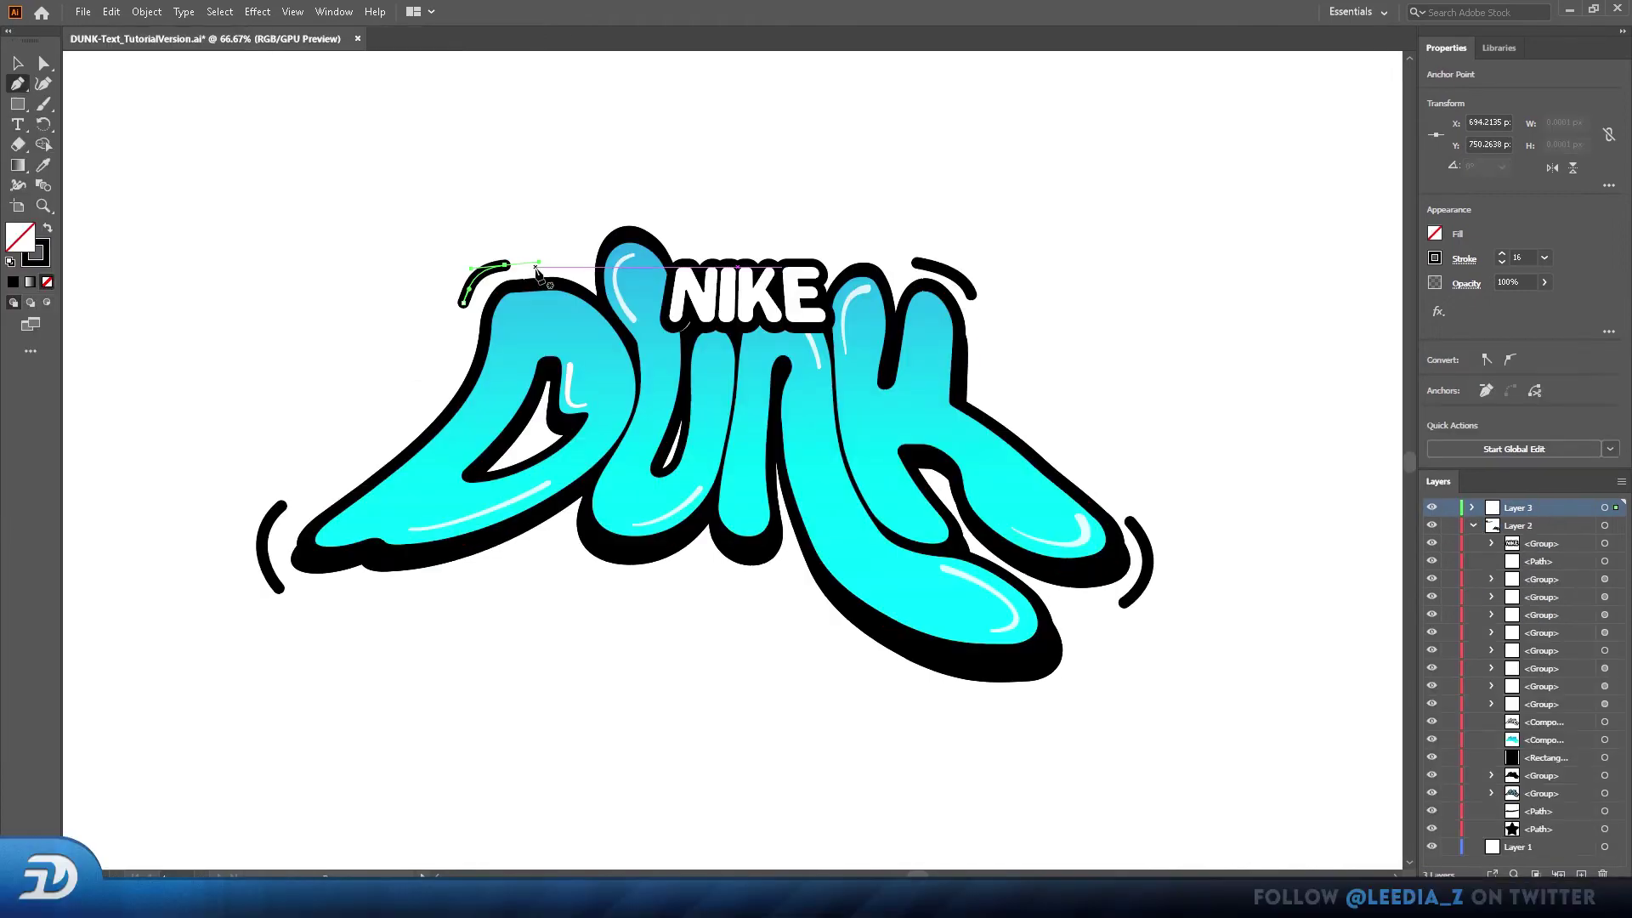
- In the THIS logo file, select the lettering outline and the black swoosh shapes
{"action": "scroll", "coordinate": [379, 365], "scroll_direction": "left", "scroll_amount": 4}
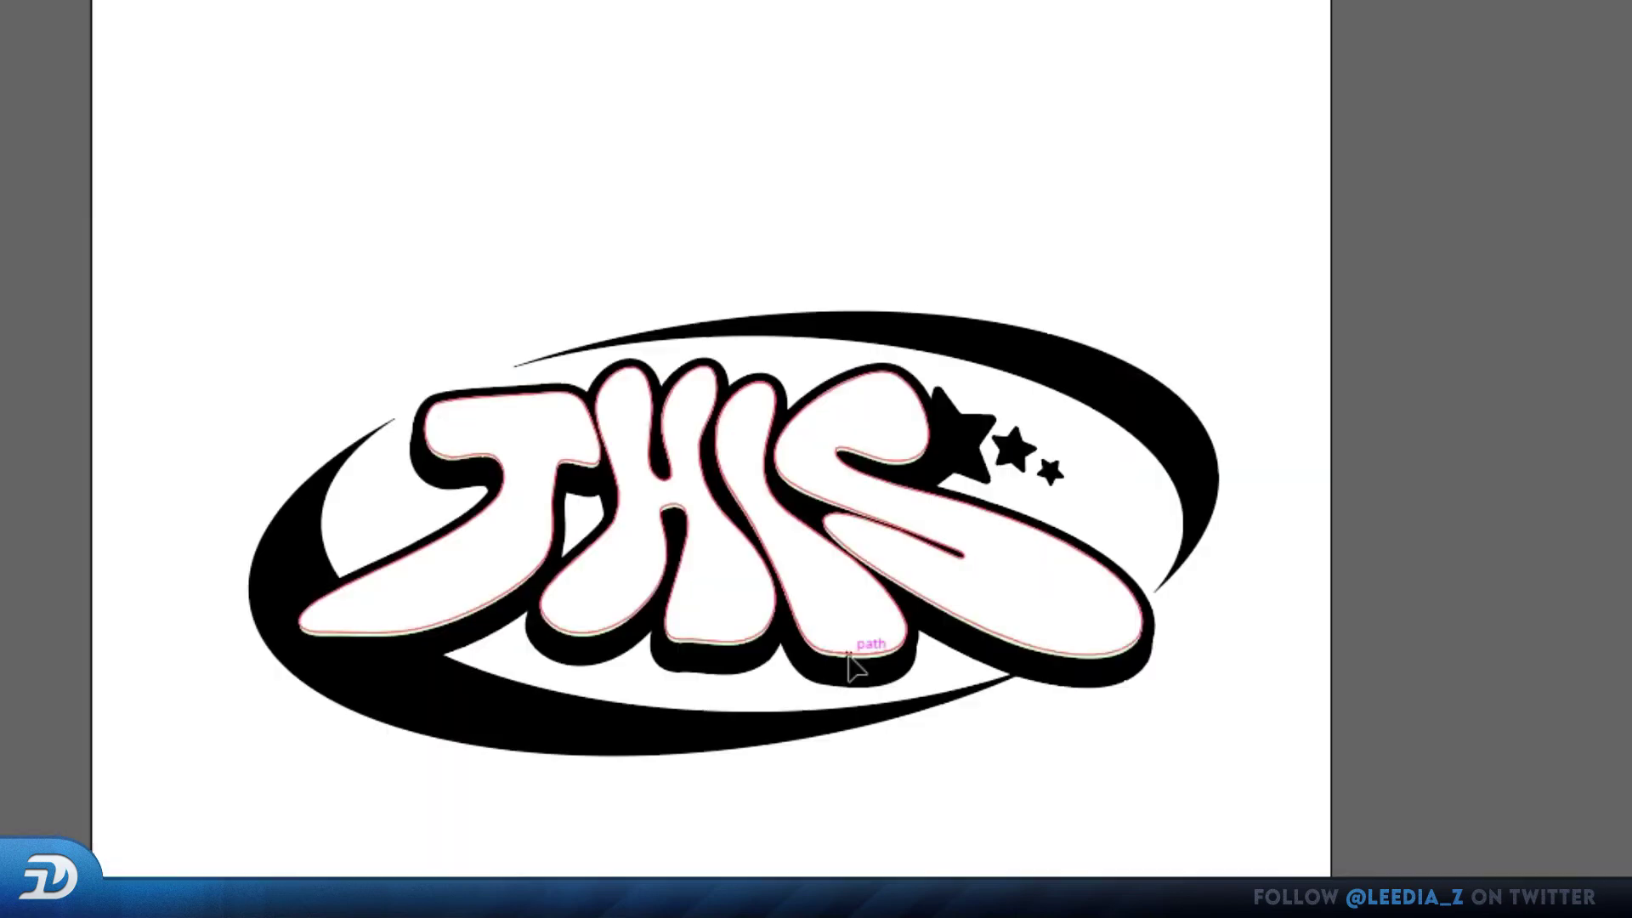
{"action": "left_click", "coordinate": [956, 575]}
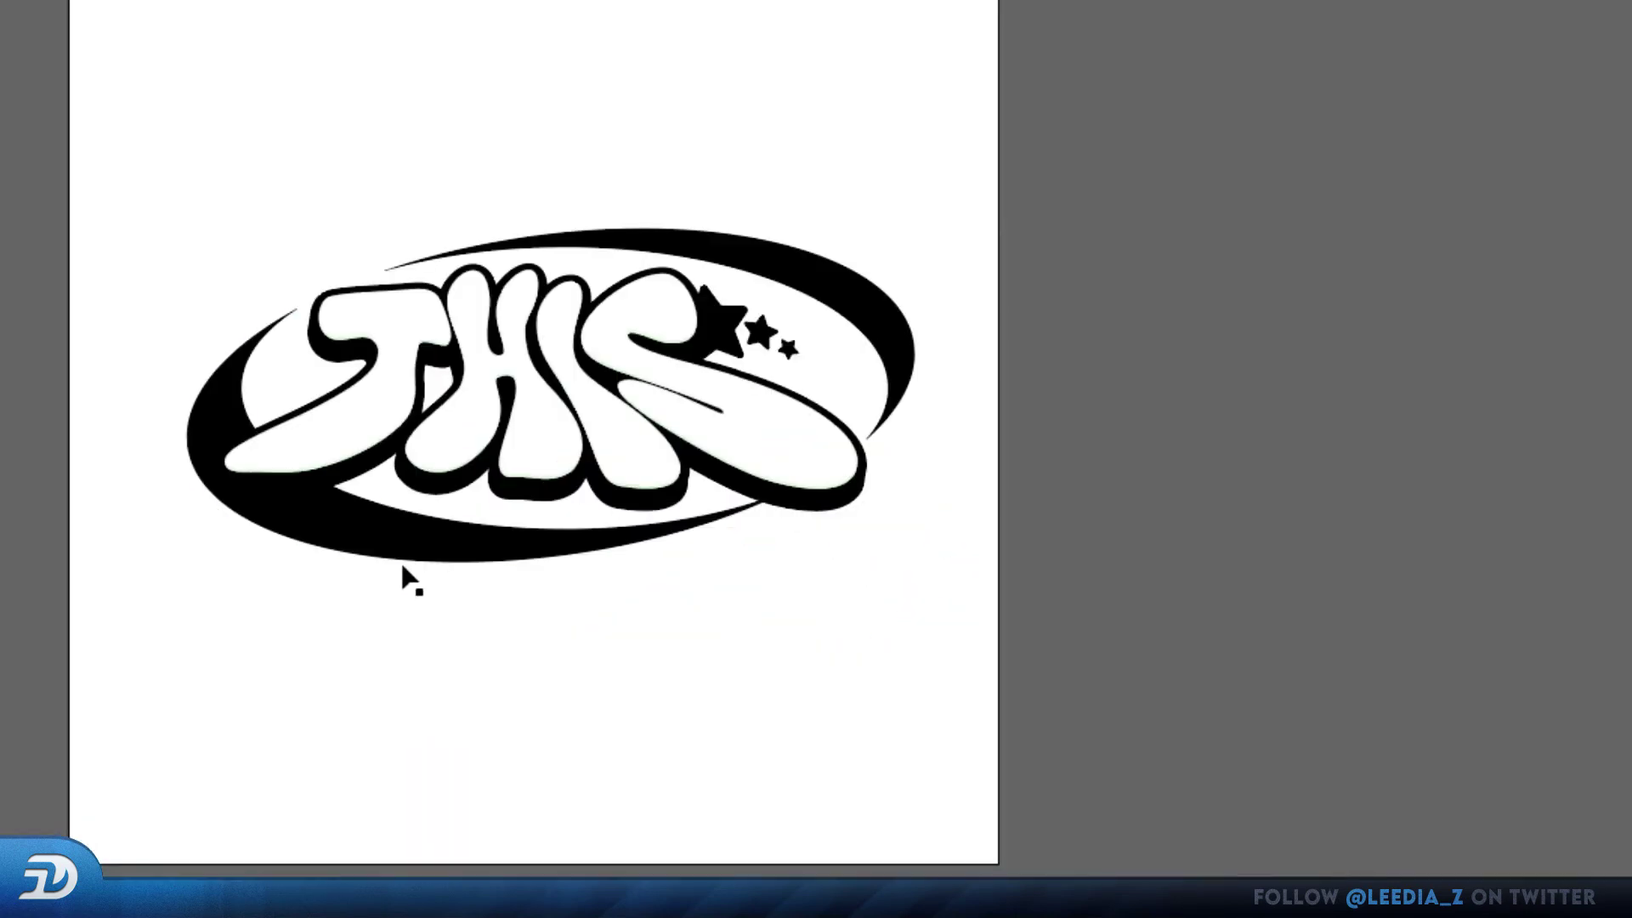
{"action": "left_click", "coordinate": [777, 610]}
{"action": "left_click", "coordinate": [897, 357], "text": "shift"}
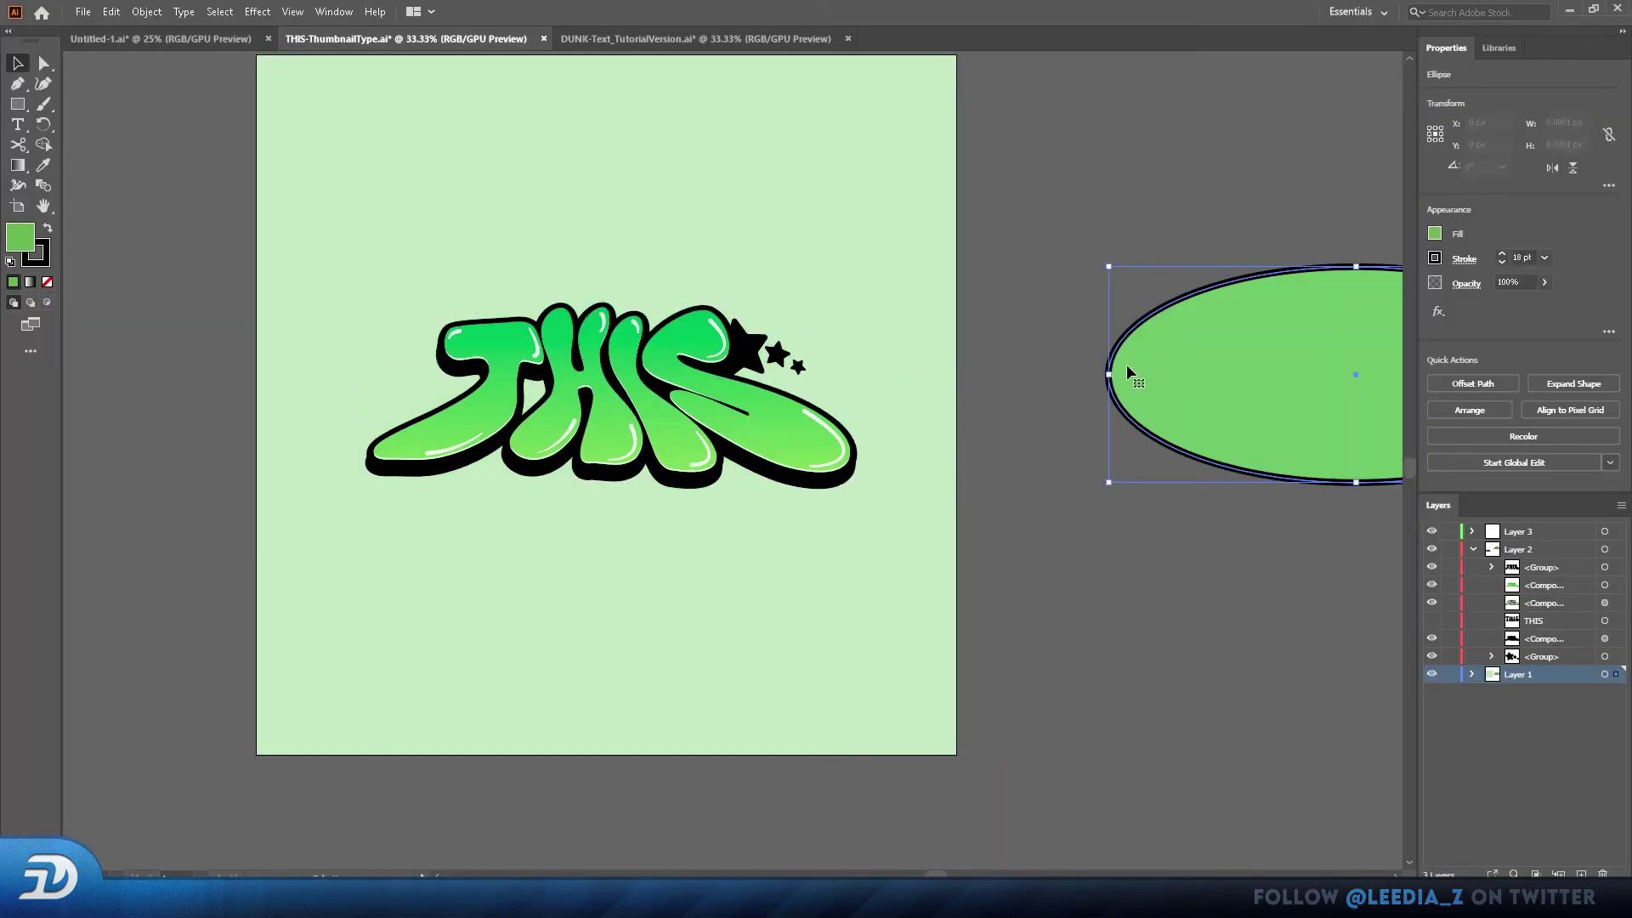
{"action": "scroll", "coordinate": [1126, 364], "scroll_direction": "right", "scroll_amount": 4}
- Enlarge the cream oval so it covers the green oval
{"action": "scroll", "coordinate": [984, 521], "scroll_direction": "right", "scroll_amount": 2}
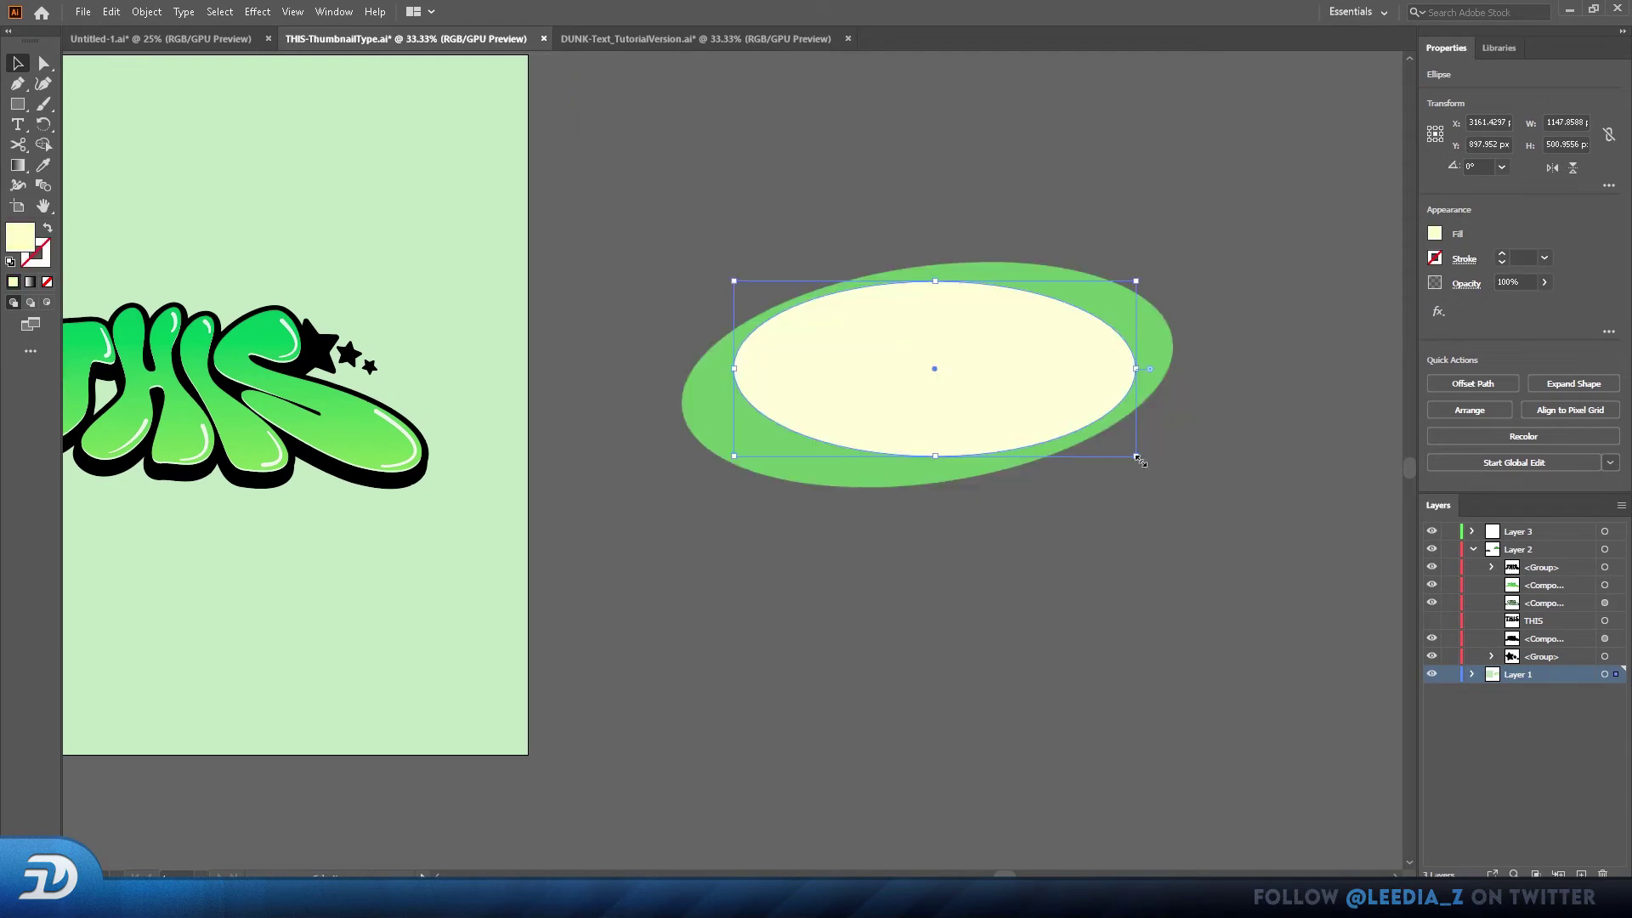
{"action": "left_click_drag", "start_coordinate": [1140, 459], "coordinate": [1152, 464]}
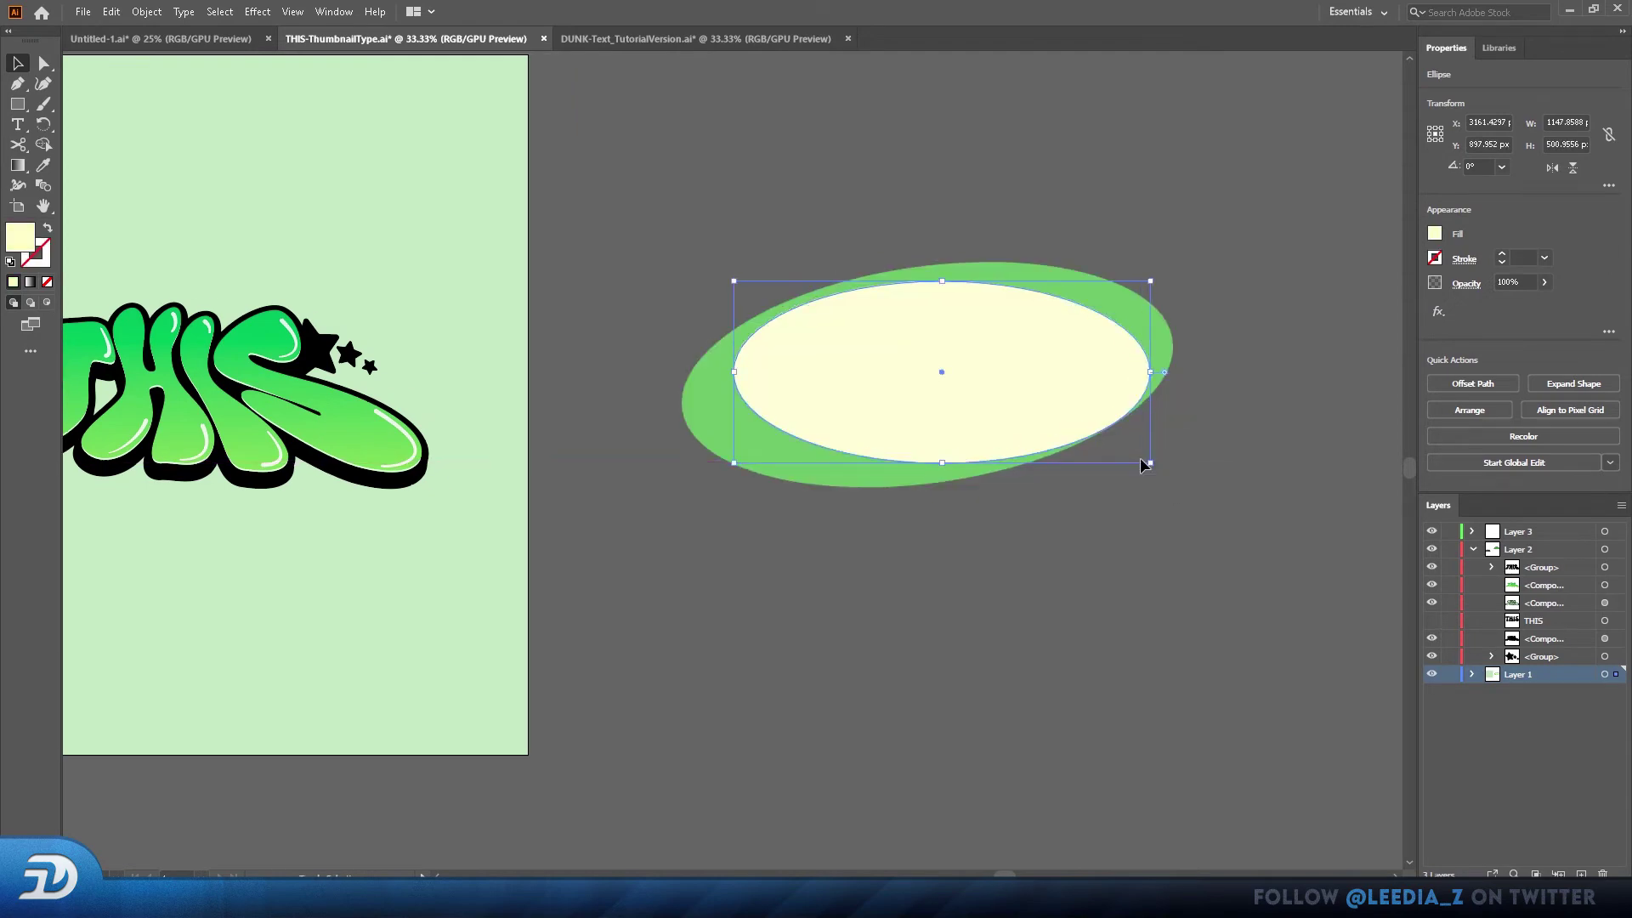
{"action": "left_click_drag", "start_coordinate": [734, 281], "coordinate": [724, 274]}
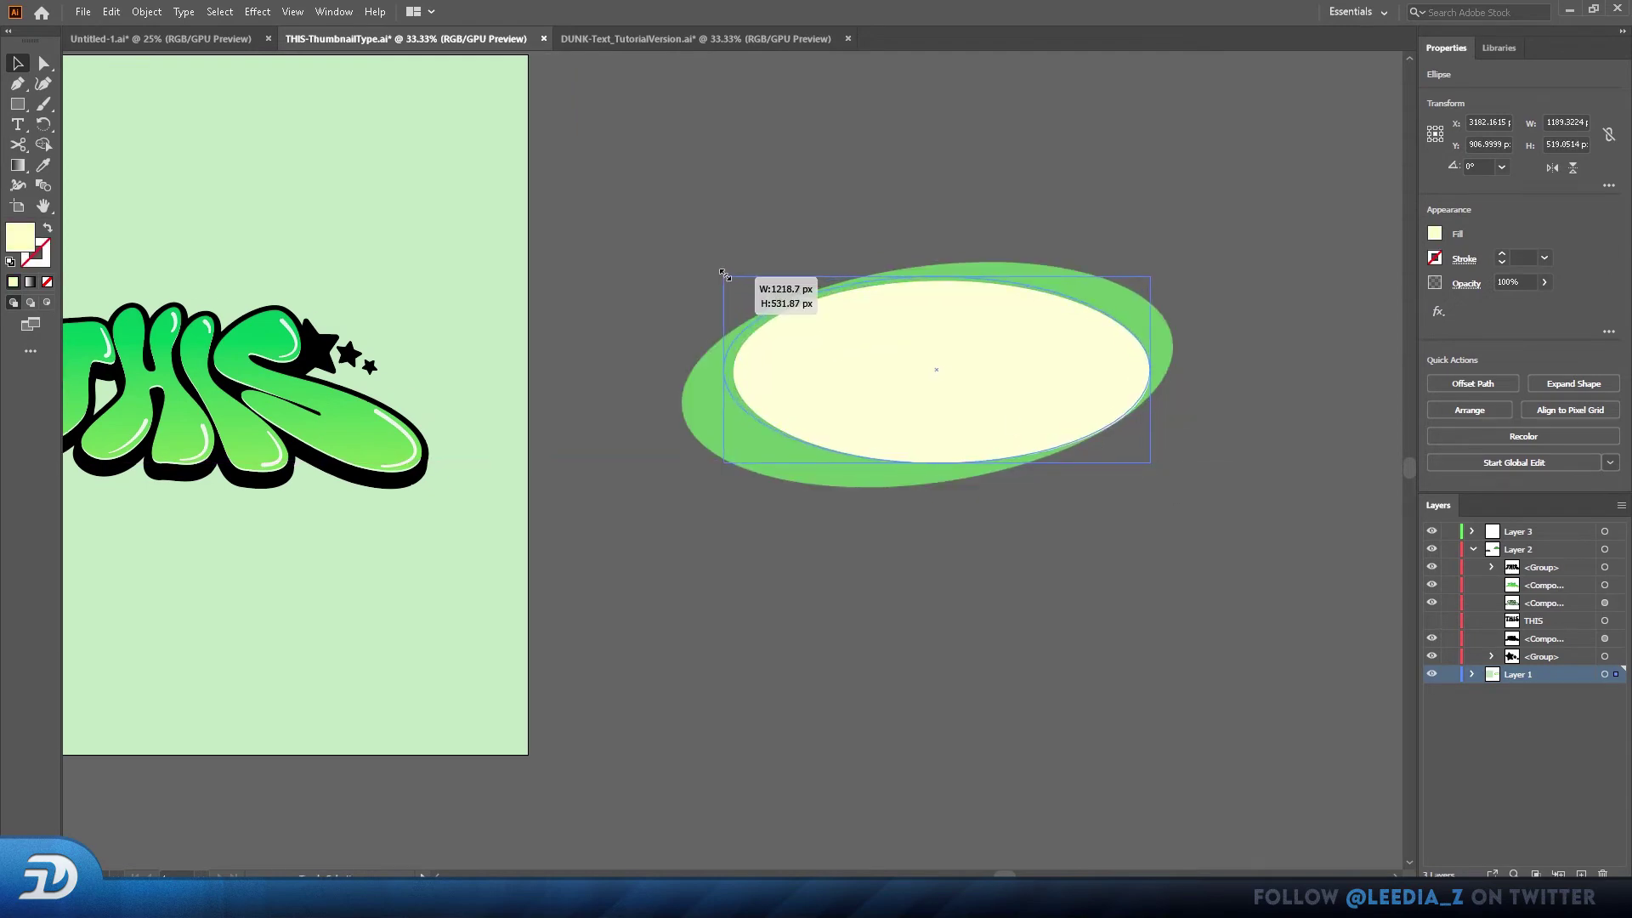
{"action": "left_click_drag", "start_coordinate": [725, 275], "coordinate": [725, 274]}
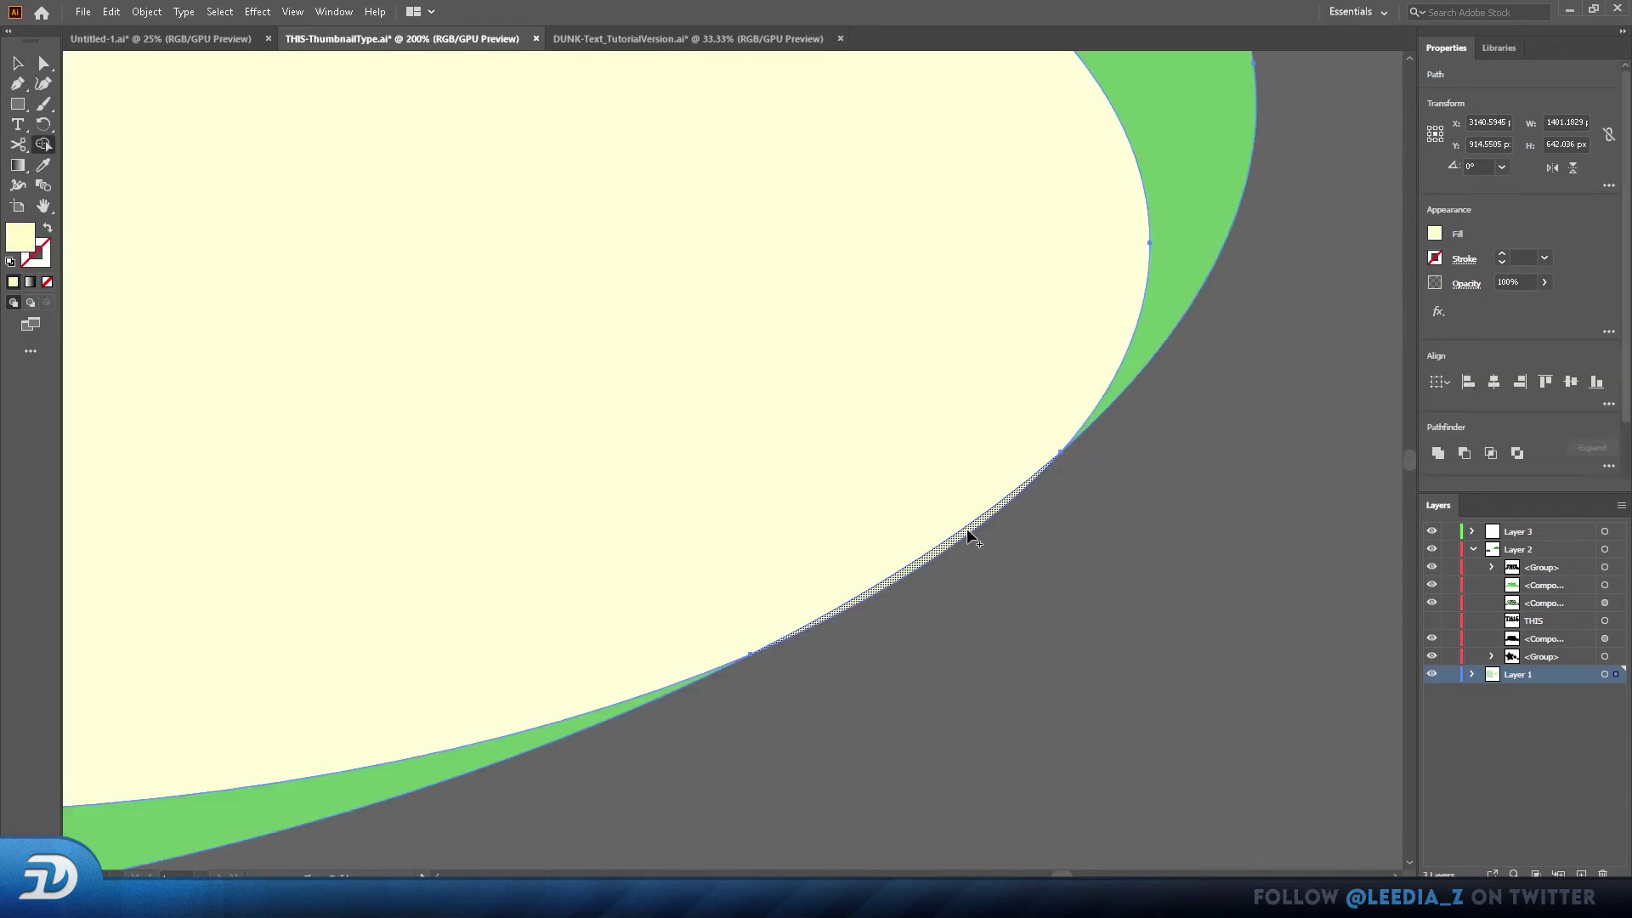
{"action": "scroll", "coordinate": [867, 501], "scroll_direction": "down", "scroll_amount": 6}
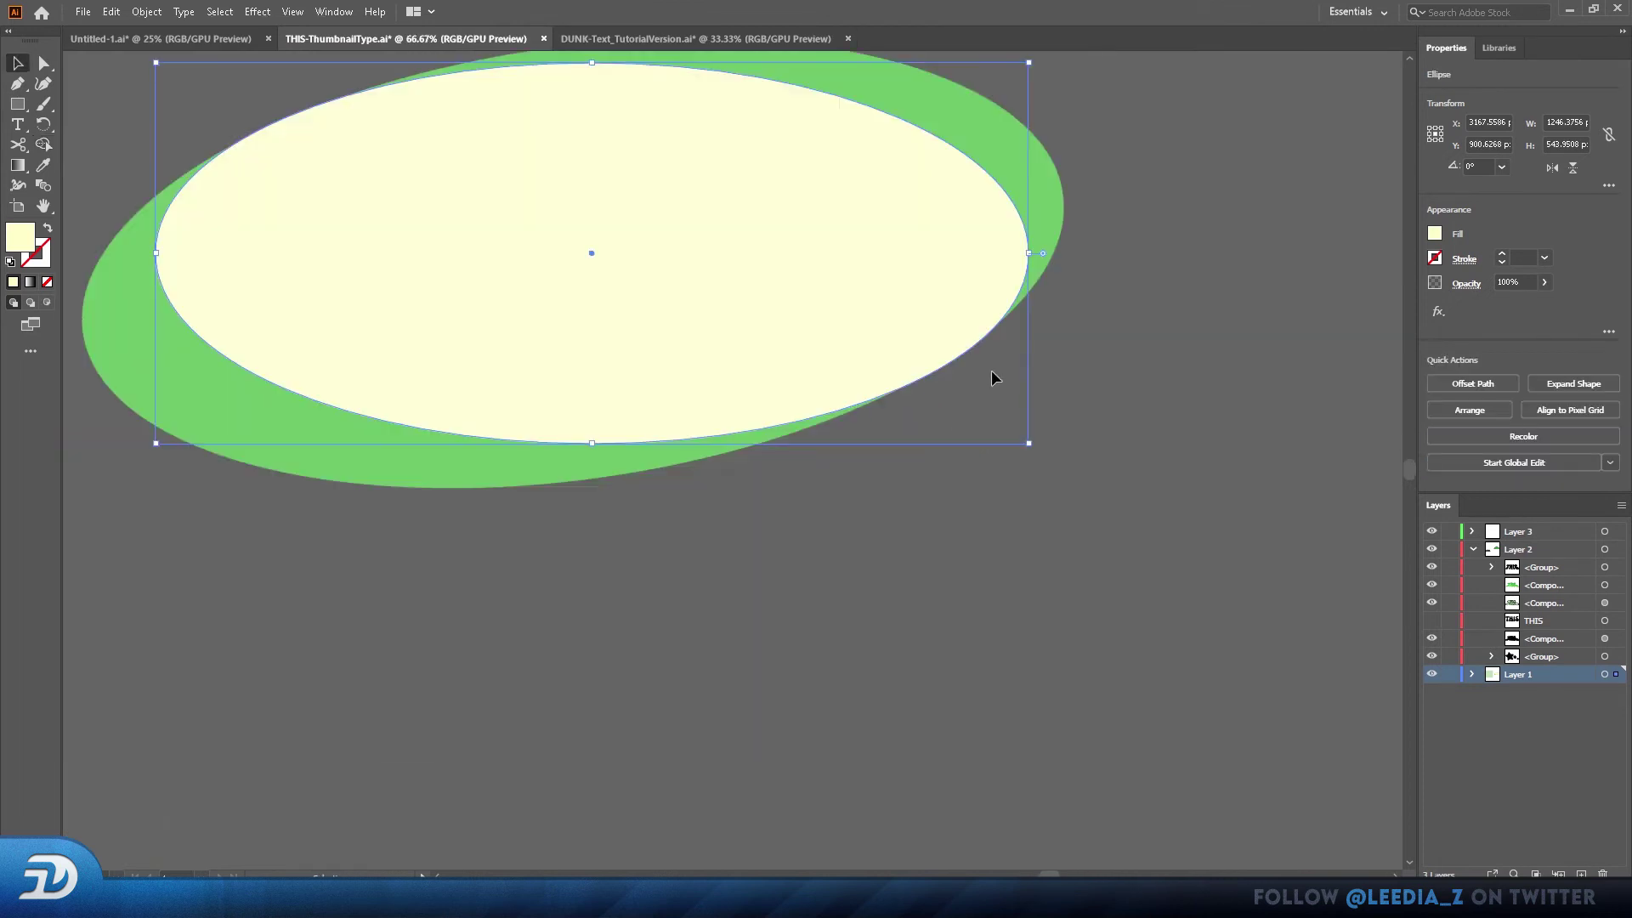
- Select both ovals and split their overlap into separate pieces with Shape Builder
{"action": "key", "text": "ctrl+a"}
{"action": "scroll", "coordinate": [718, 309], "scroll_direction": "down", "scroll_amount": 1}
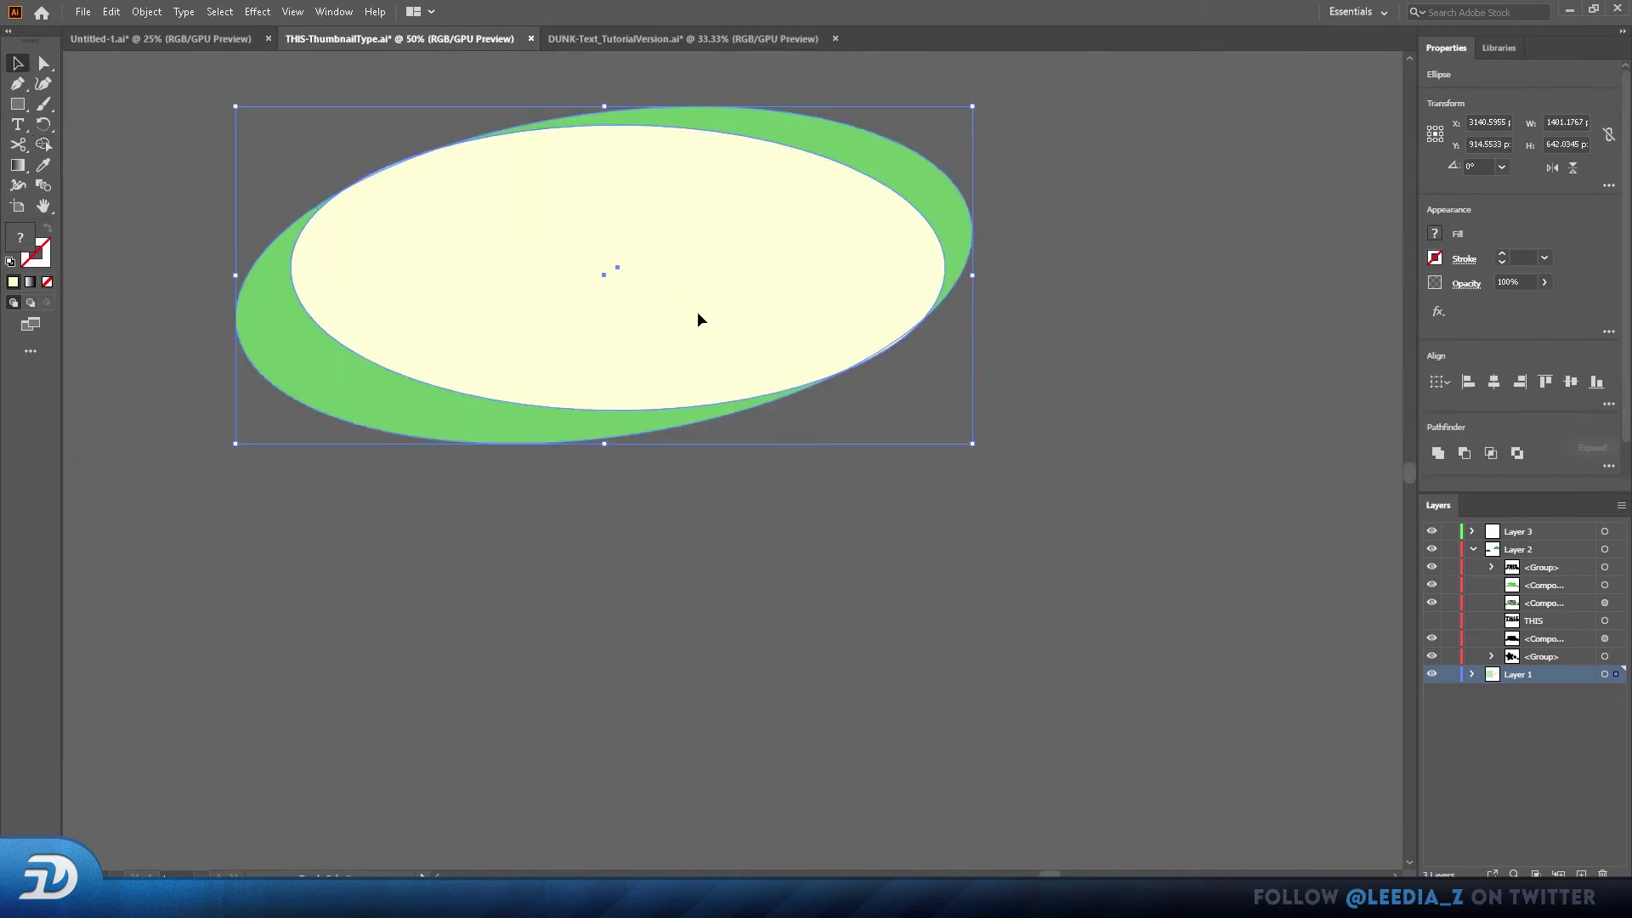
{"action": "key", "text": "shift+m"}
{"action": "left_click", "coordinate": [455, 238]}
{"action": "scroll", "coordinate": [361, 179], "scroll_direction": "up", "scroll_amount": 6}
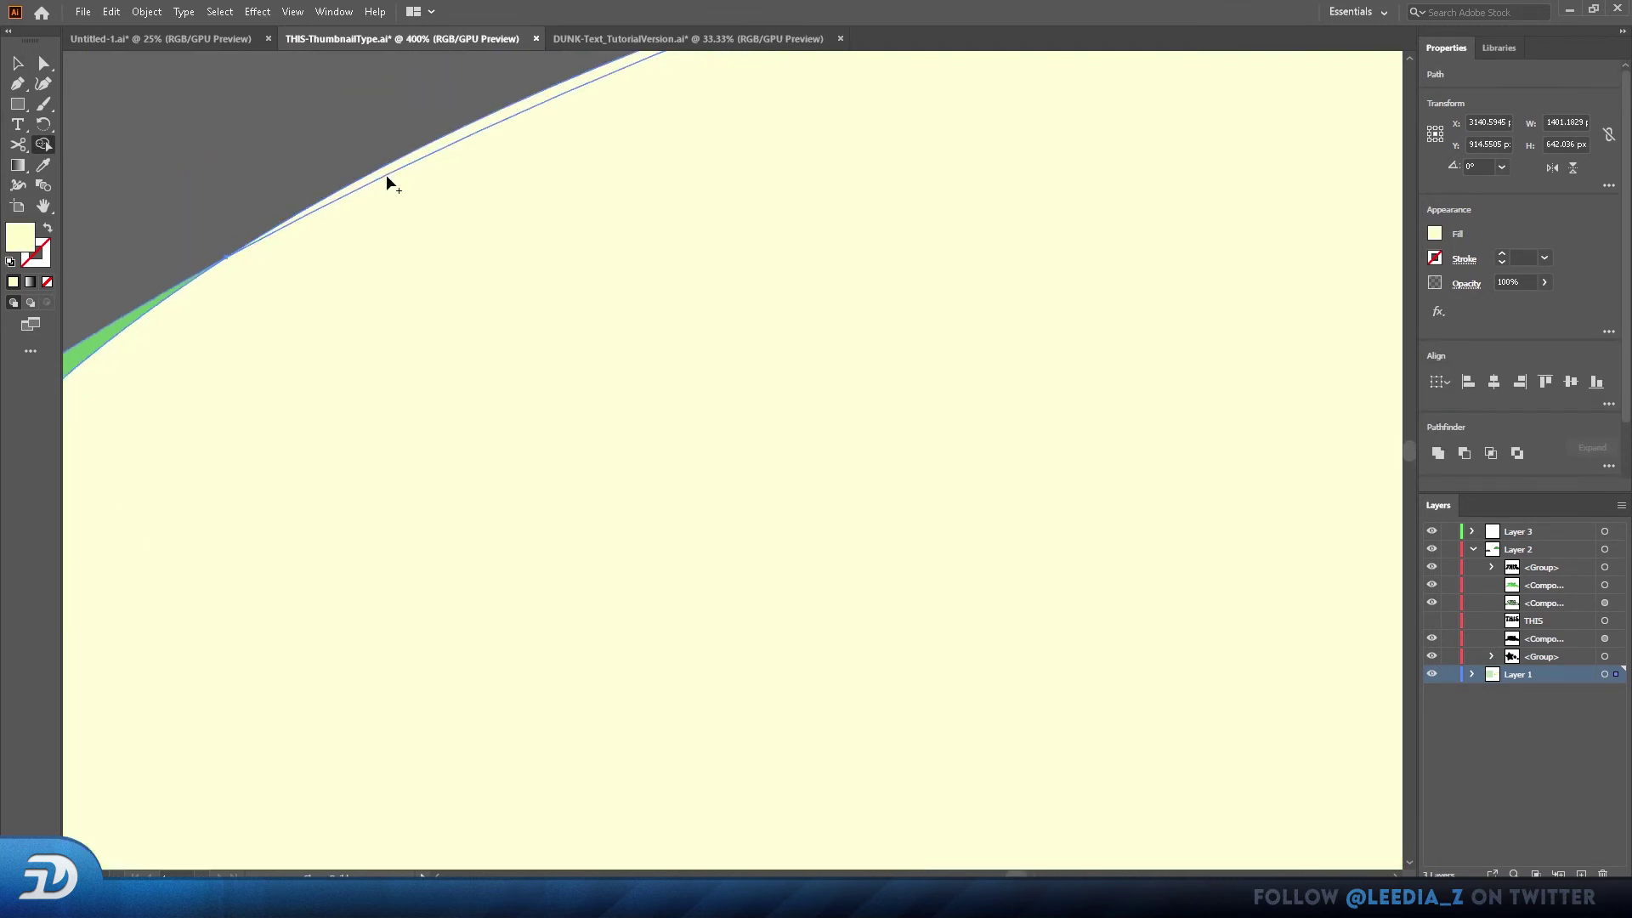
{"action": "scroll", "coordinate": [674, 284], "scroll_direction": "down", "scroll_amount": 8}
- Delete the cream piece and move the leftover crescent around the THIS lettering
{"action": "key", "text": "v"}
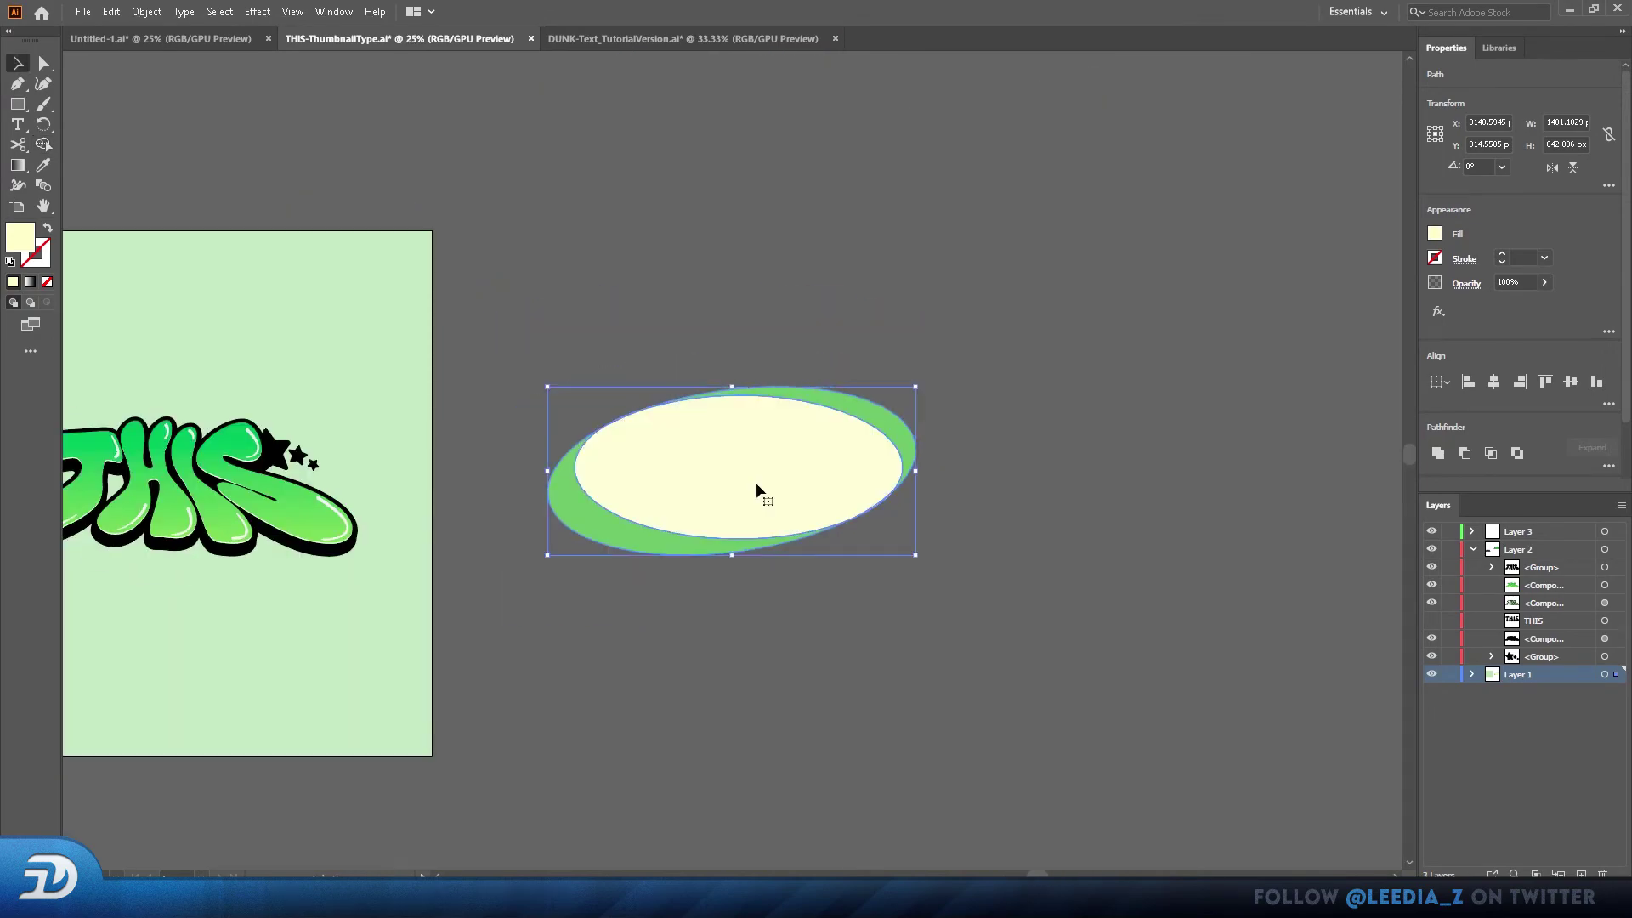
{"action": "key", "text": "ctrl+shift+a"}
{"action": "key", "text": "Delete"}
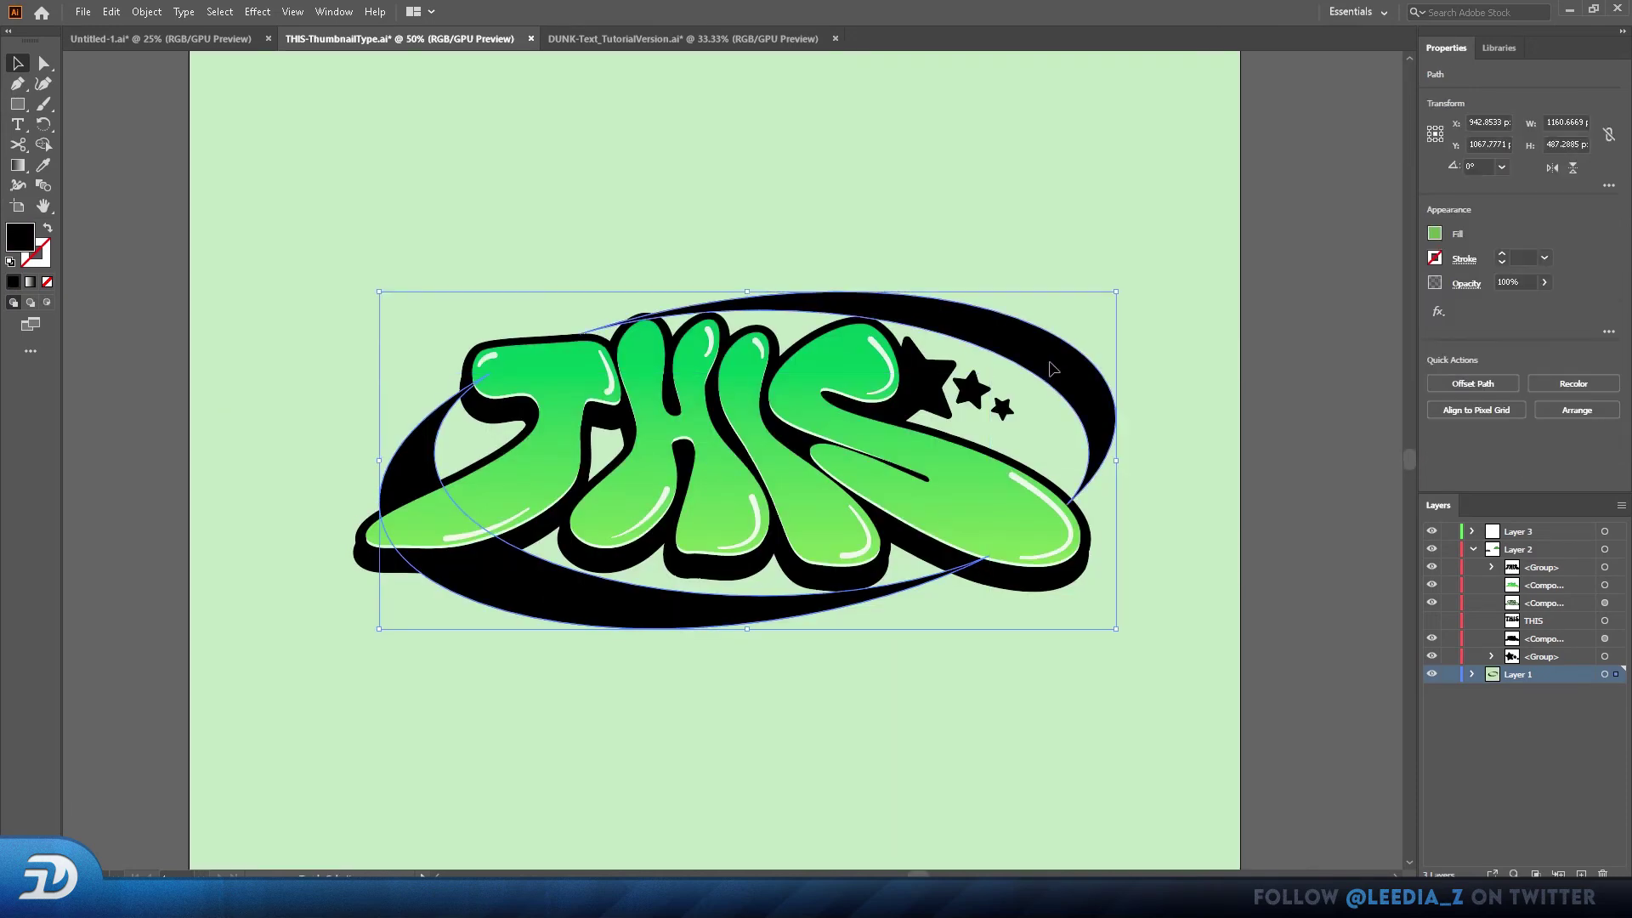
{"action": "left_click_drag", "start_coordinate": [1052, 365], "coordinate": [1019, 359]}
- Deselect the placed swoosh and review the THIS lettering framed by the crescent
{"action": "left_click", "coordinate": [1280, 323]}
{"action": "scroll", "coordinate": [1255, 340], "scroll_direction": "down", "scroll_amount": 2}
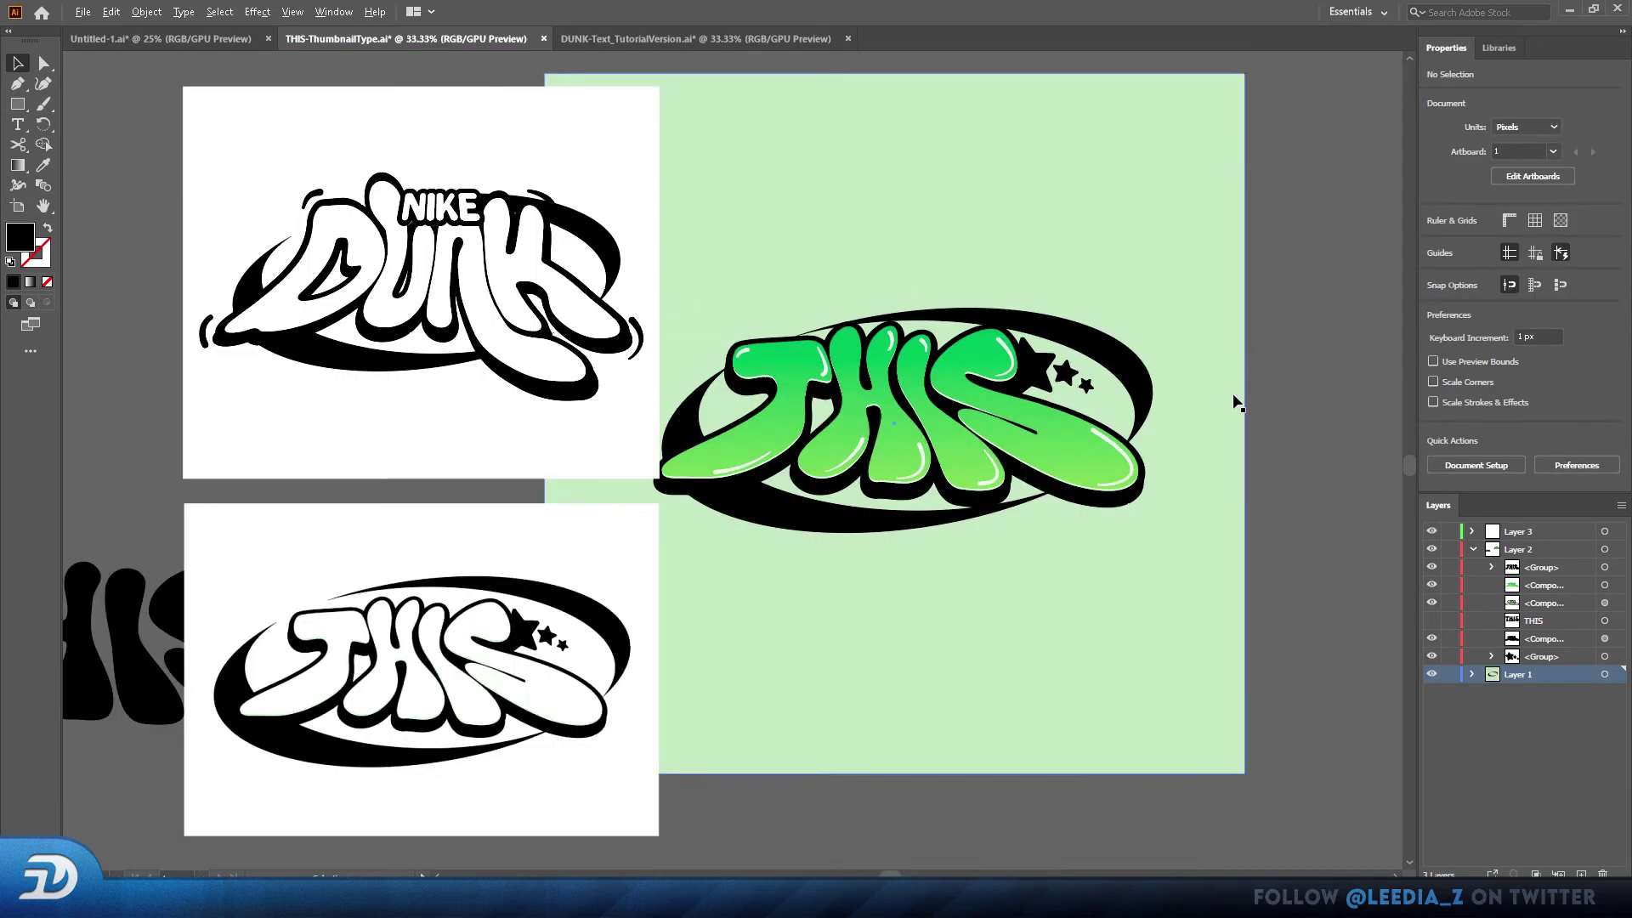
{"action": "scroll", "coordinate": [1150, 391], "scroll_direction": "up", "scroll_amount": 2}
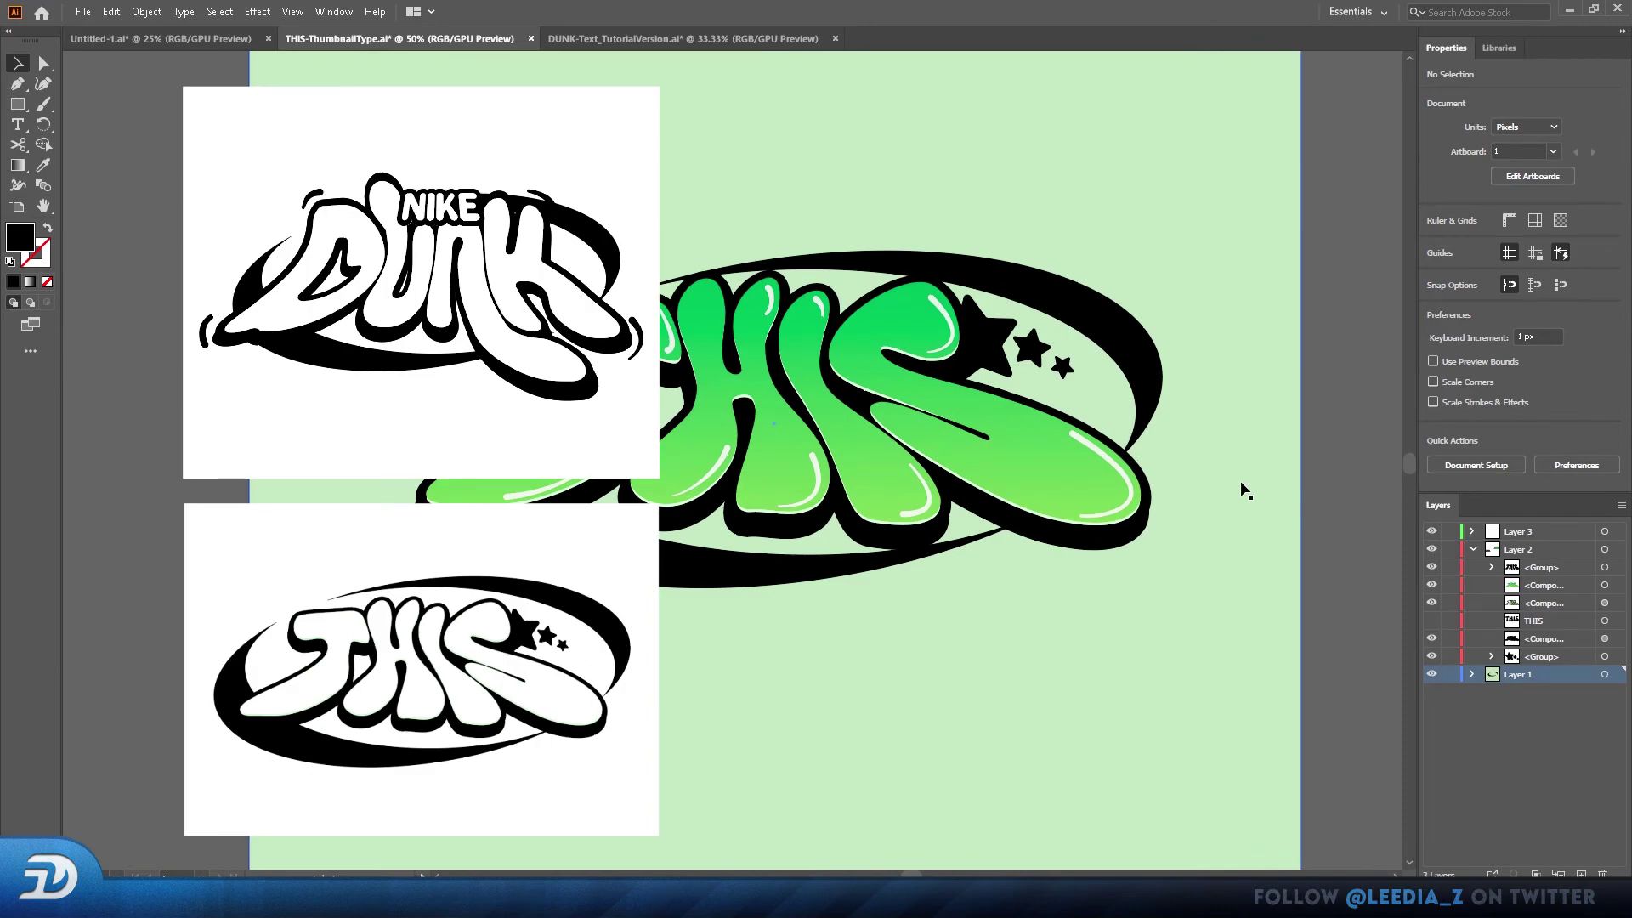